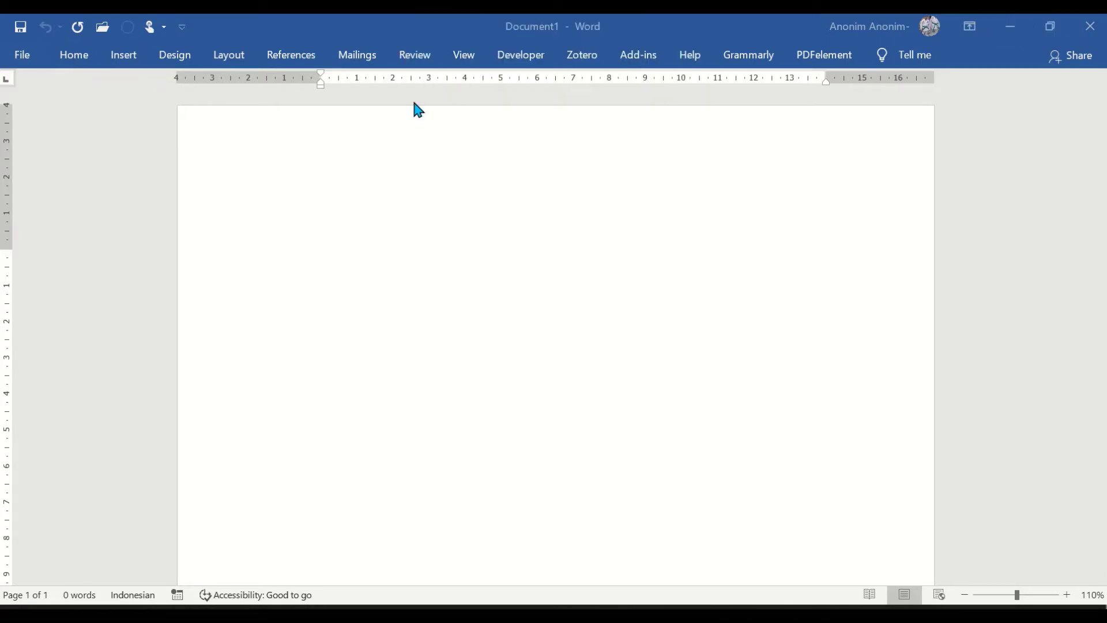
Step: Set the ribbon to show its tabs and commands all the time
click(123, 67)
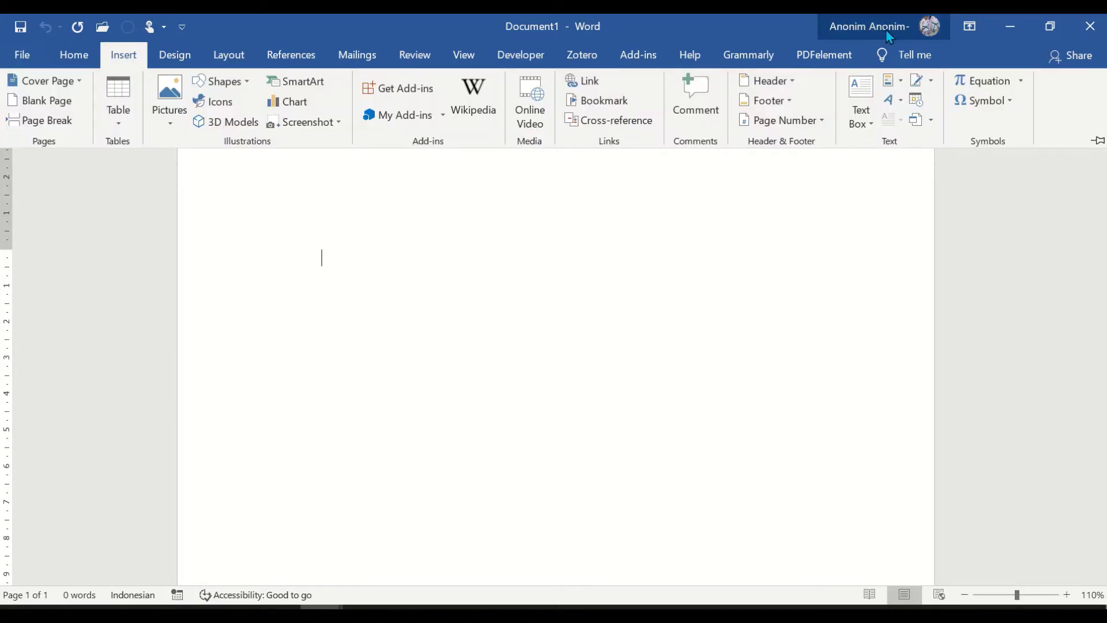
click(969, 29)
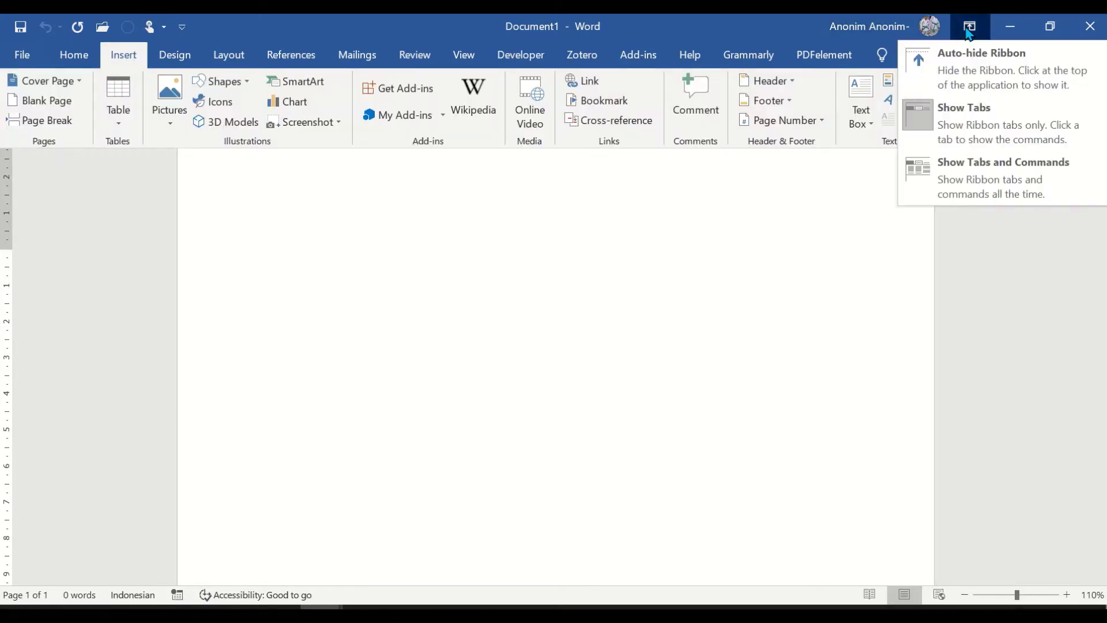
click(995, 170)
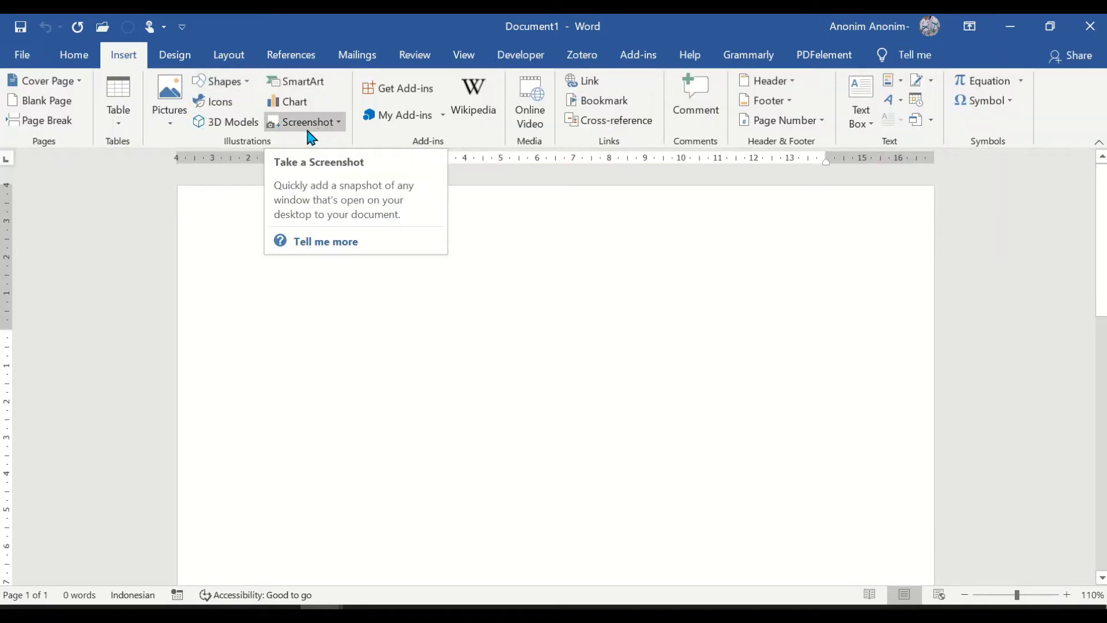
Step: Insert a screenshot of the open Nitro Pro PDF window into the blank document
click(346, 124)
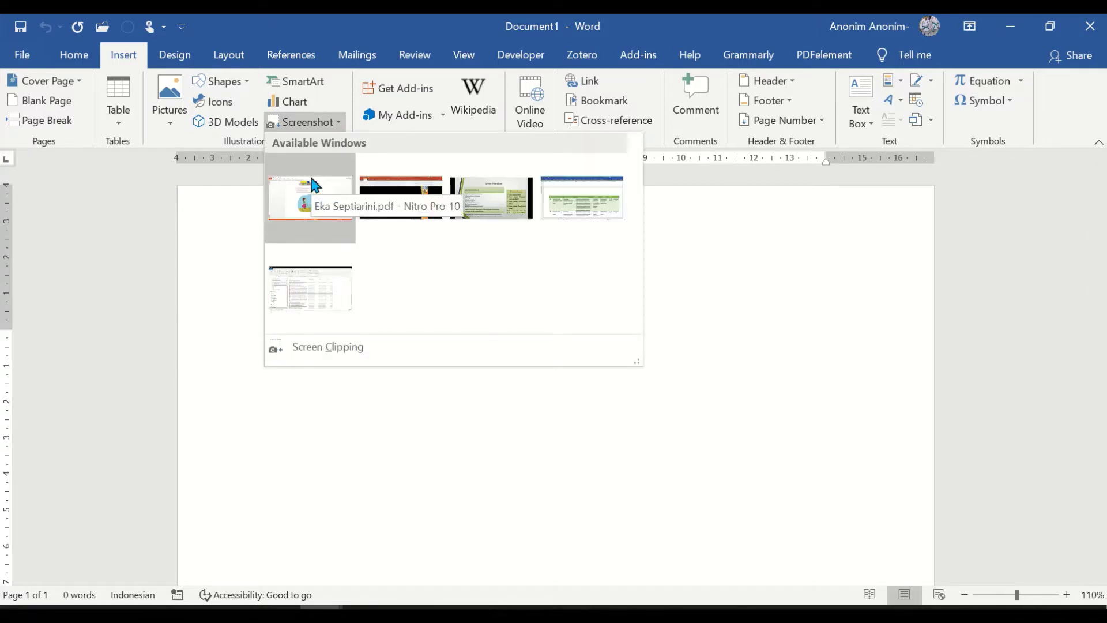
click(313, 190)
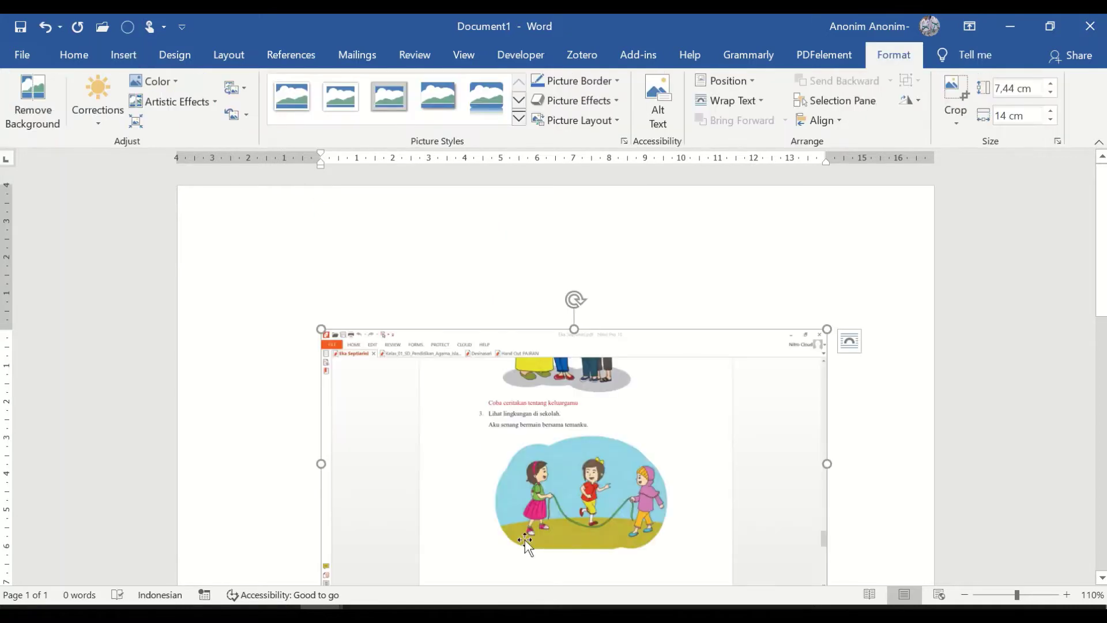
click(494, 391)
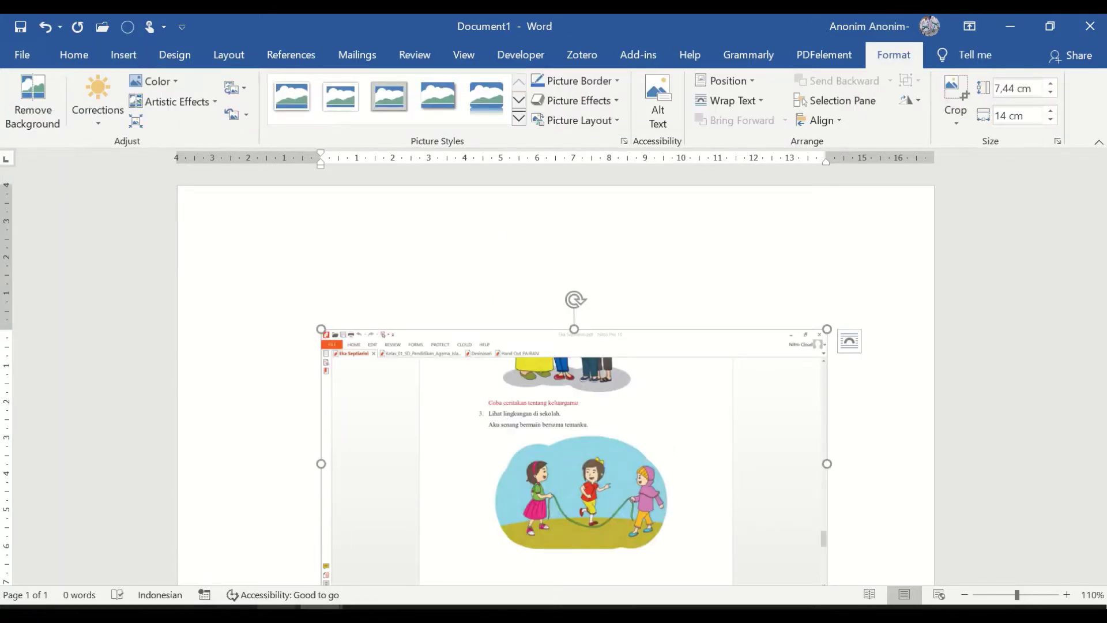
Step: Switch to Nitro Pro to view the source PDF page, and return to Document1 in Word
key(alt+Tab)
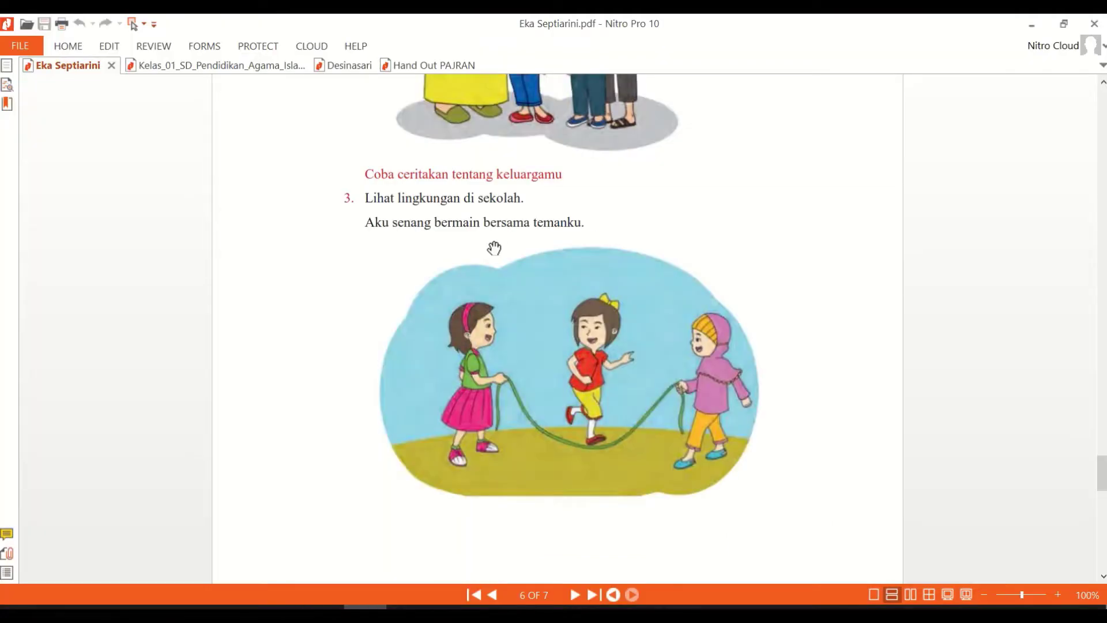
click(318, 612)
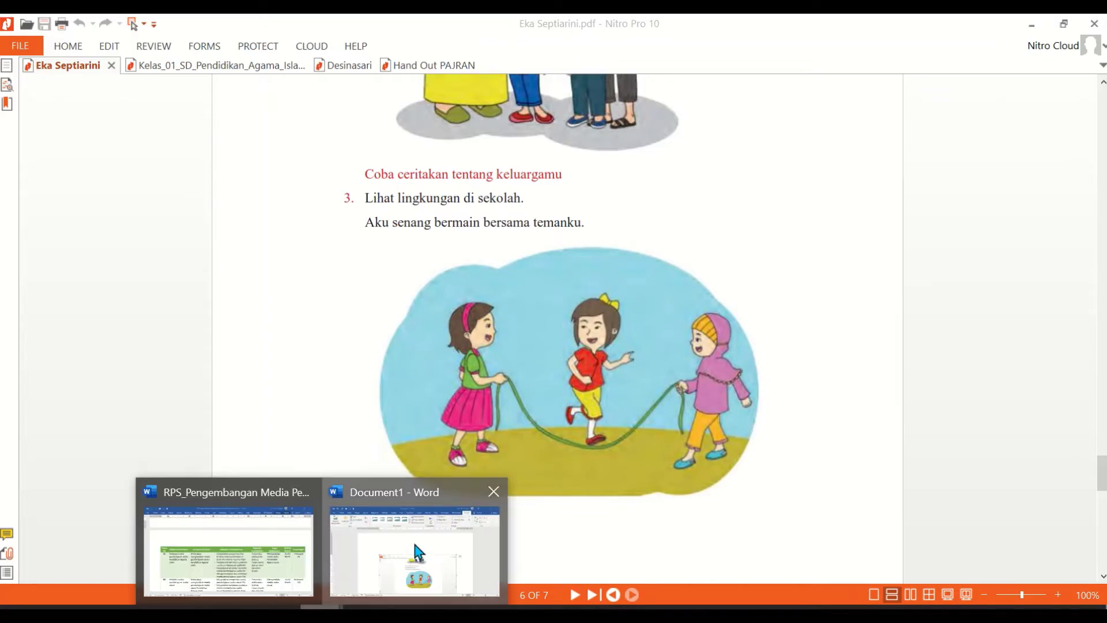
click(420, 548)
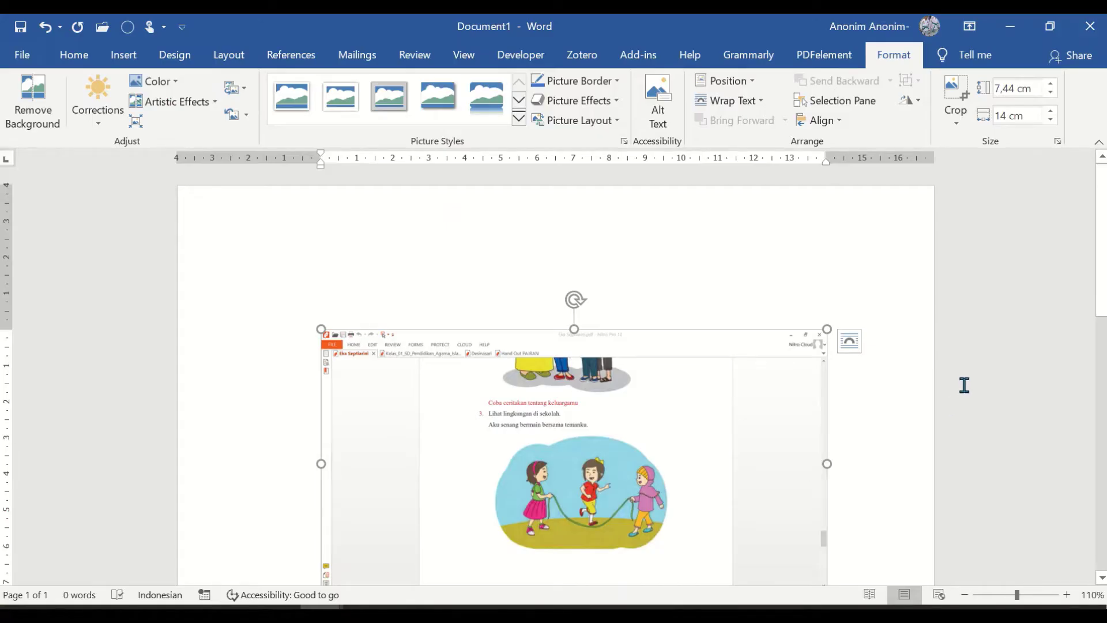
Step: Crop the inserted screenshot down to the jump-rope illustration, about 3.68 cm high and 5.34 cm wide
scroll(744, 418, down, 3)
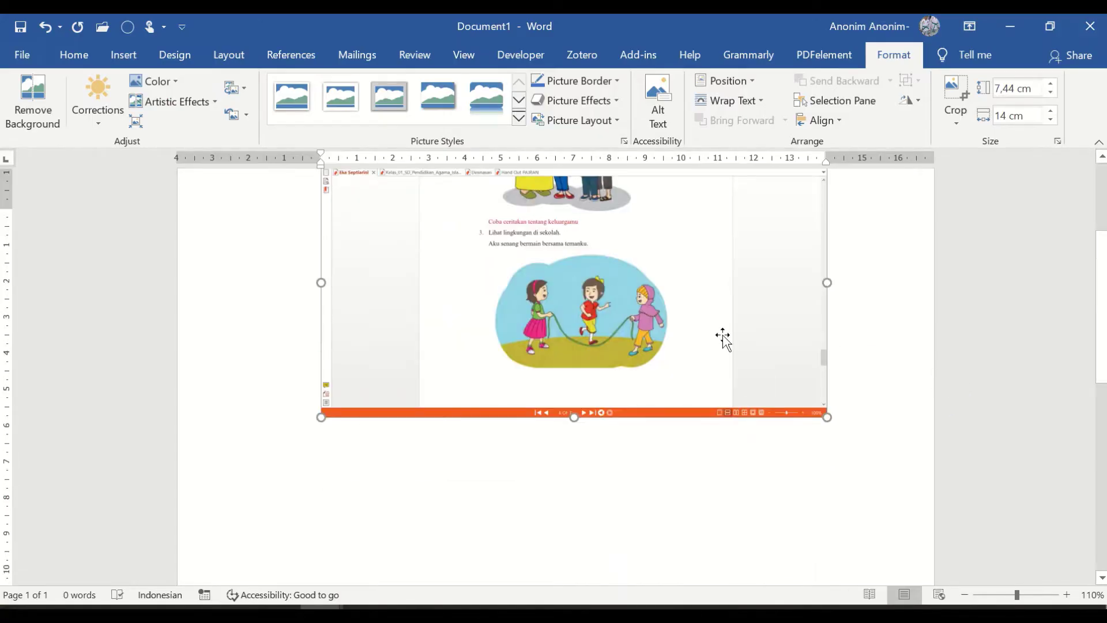
scroll(723, 337, up, 1)
click(948, 99)
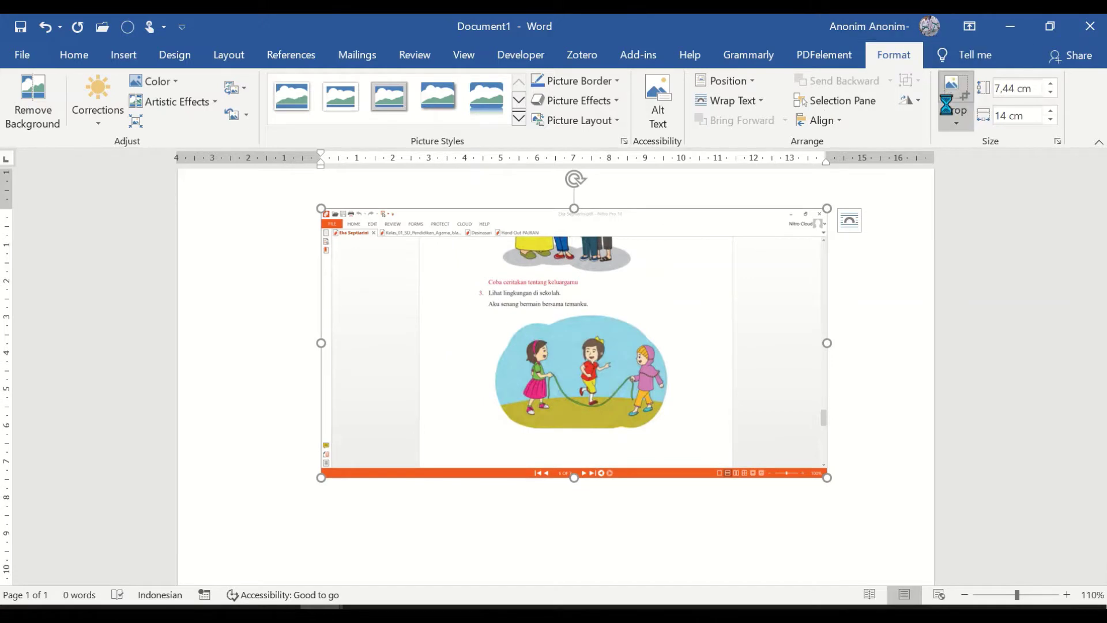
drag(819, 215, 697, 307)
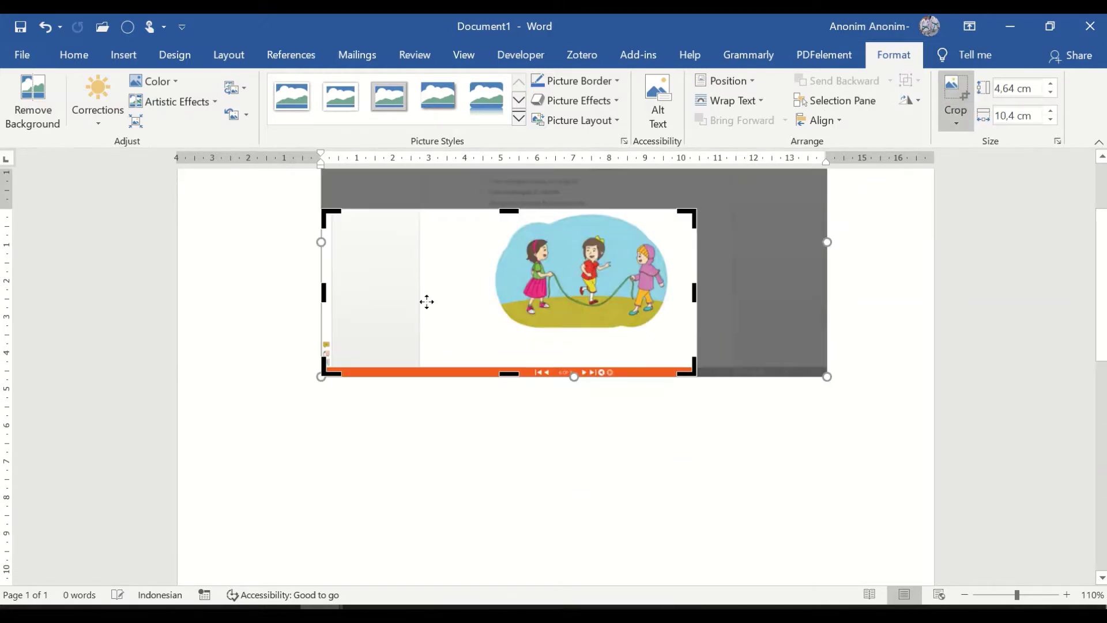
drag(324, 372, 486, 342)
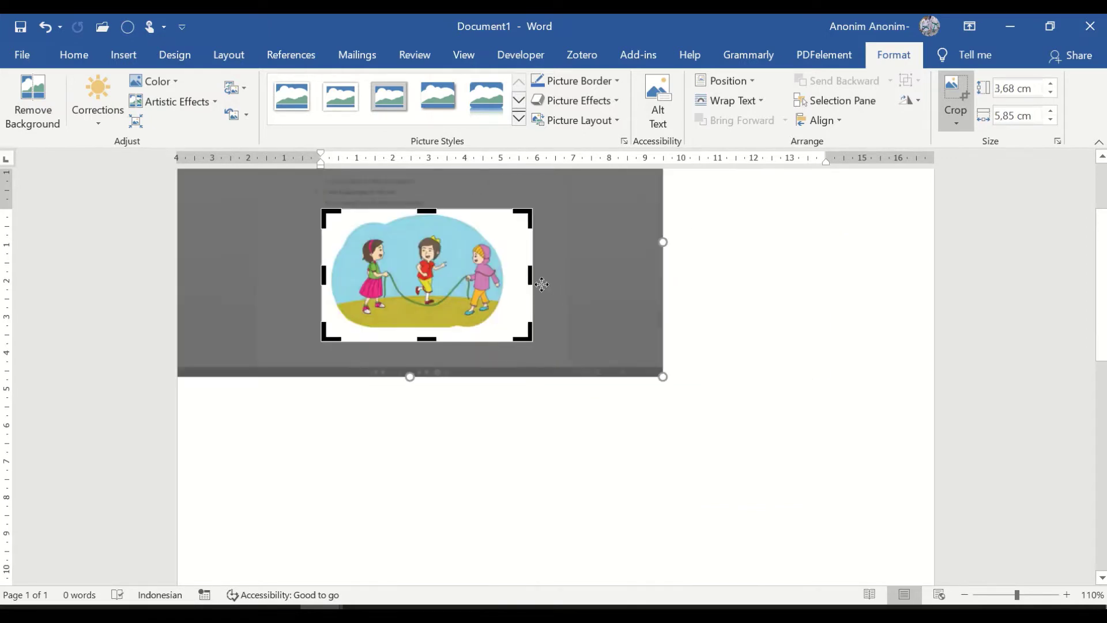
drag(531, 277, 514, 280)
click(741, 310)
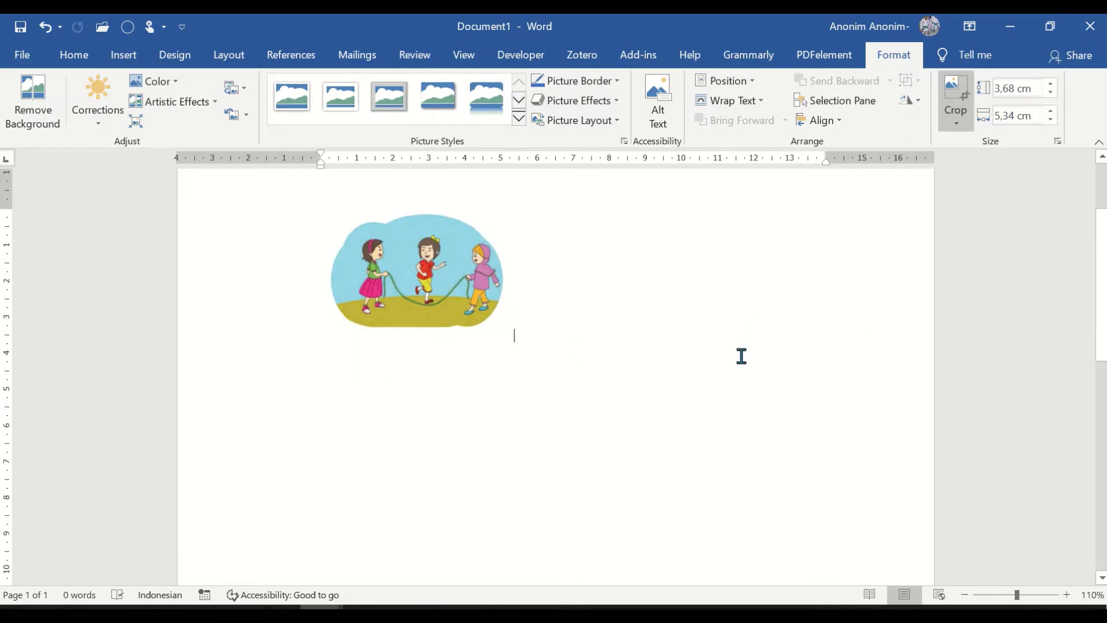
Step: Enlarge the cropped jump-rope picture to about 9.1 cm high and 13.2 cm wide
click(448, 252)
drag(519, 342, 798, 507)
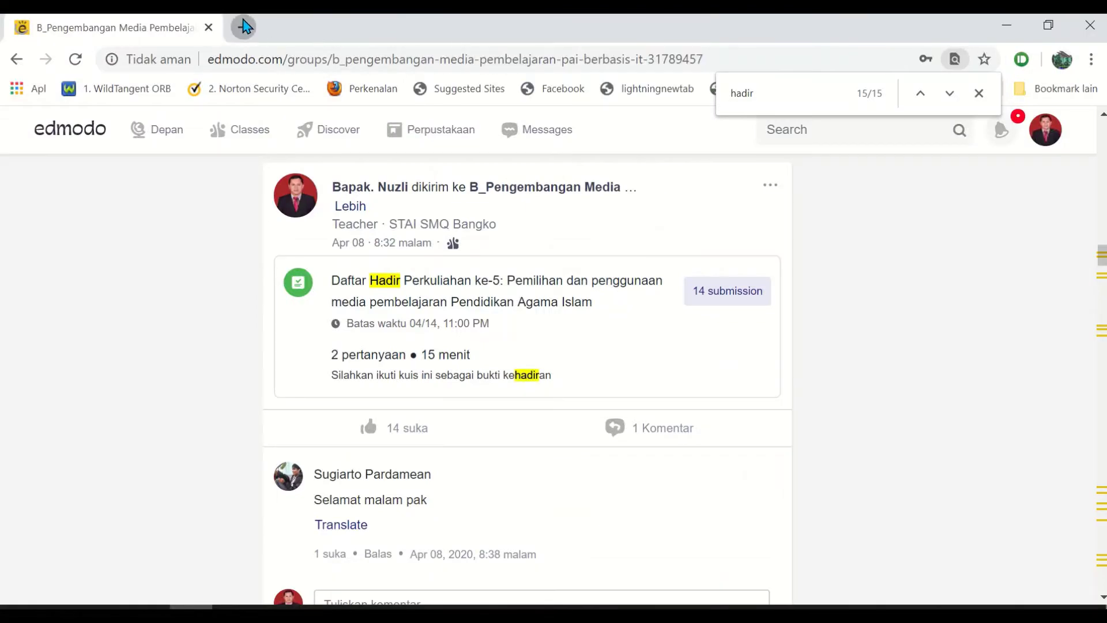
Step: Open a new browser tab in Chrome and review the PDF page in Nitro Pro for an image search topic
click(243, 27)
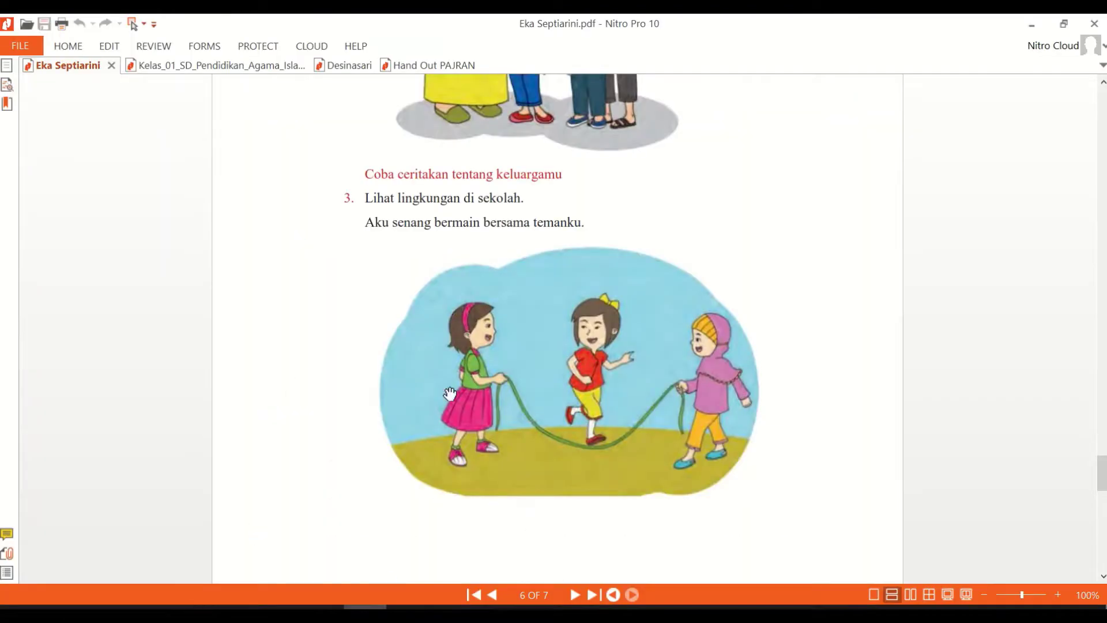
scroll(430, 258, up, 4)
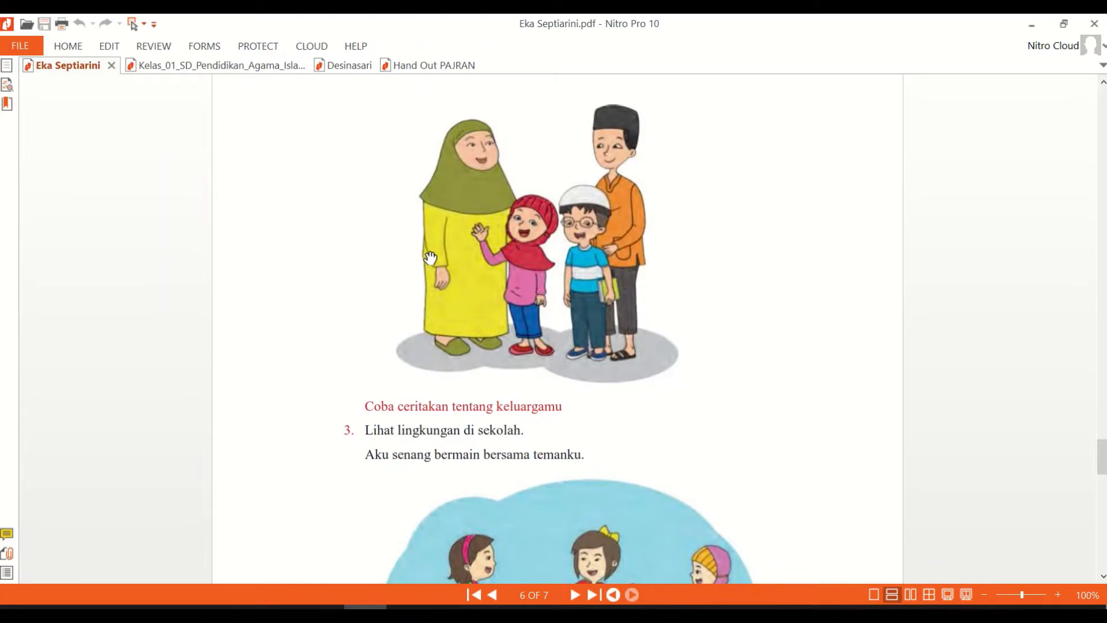
scroll(430, 257, down, 3)
scroll(430, 258, down, 2)
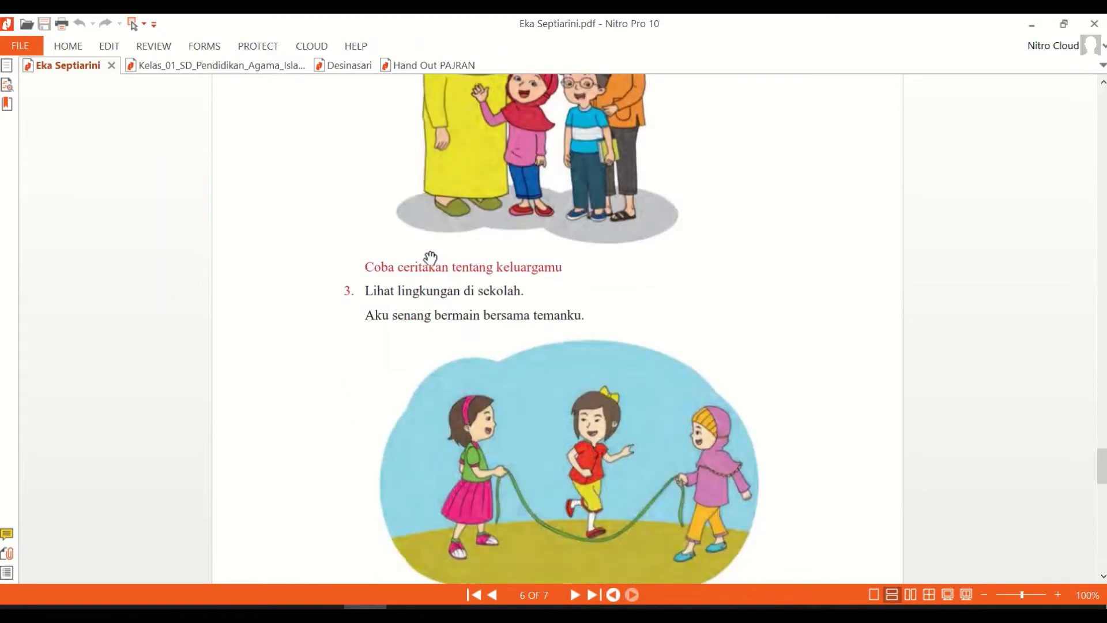
scroll(431, 258, down, 2)
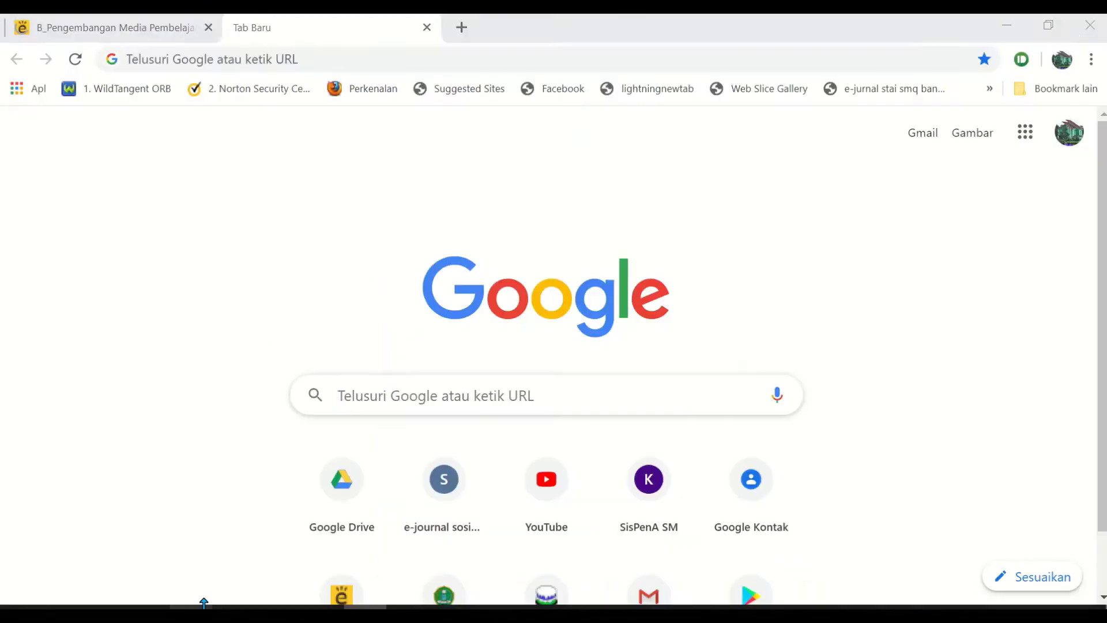
Step: Search Google in Chrome for "lingkungan sekolah" and show the image results
text(li)
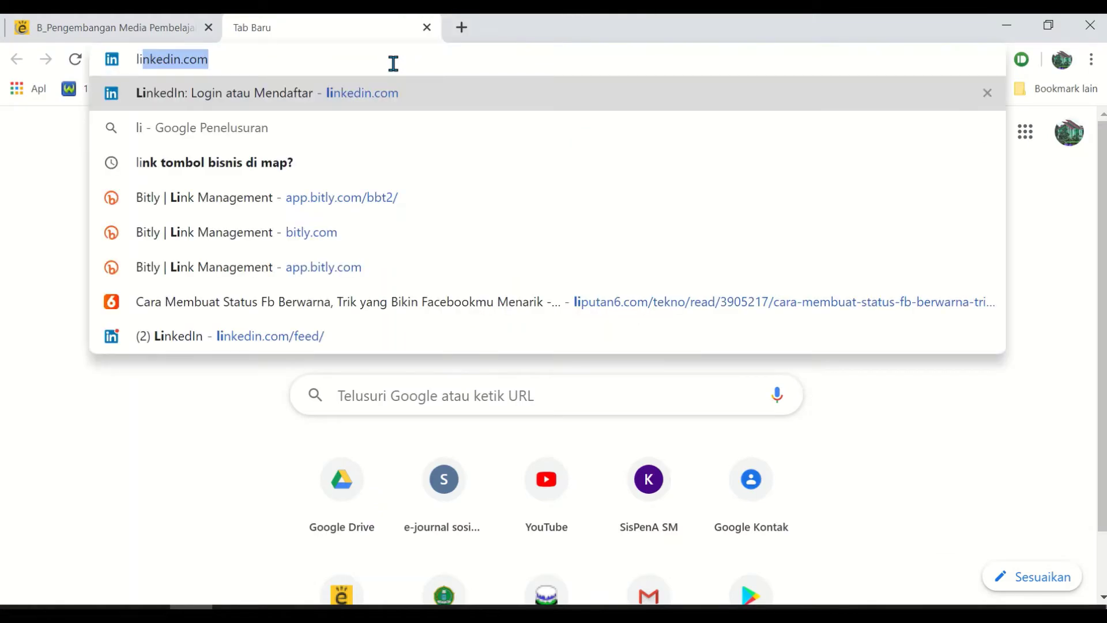
text(ngkunga)
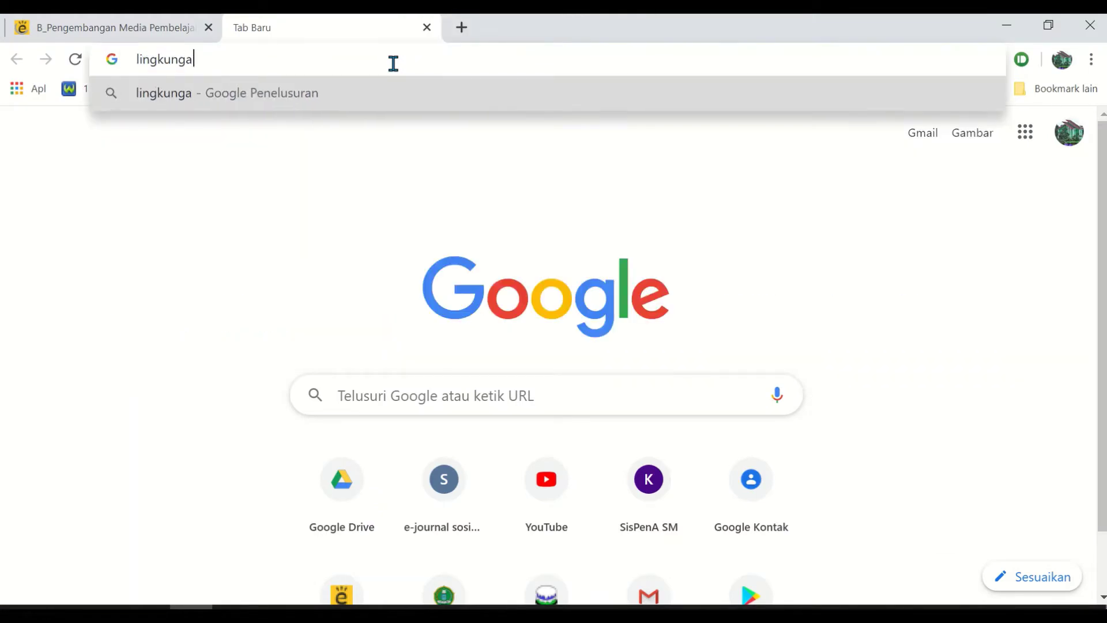
text(n sekolah)
key(Return)
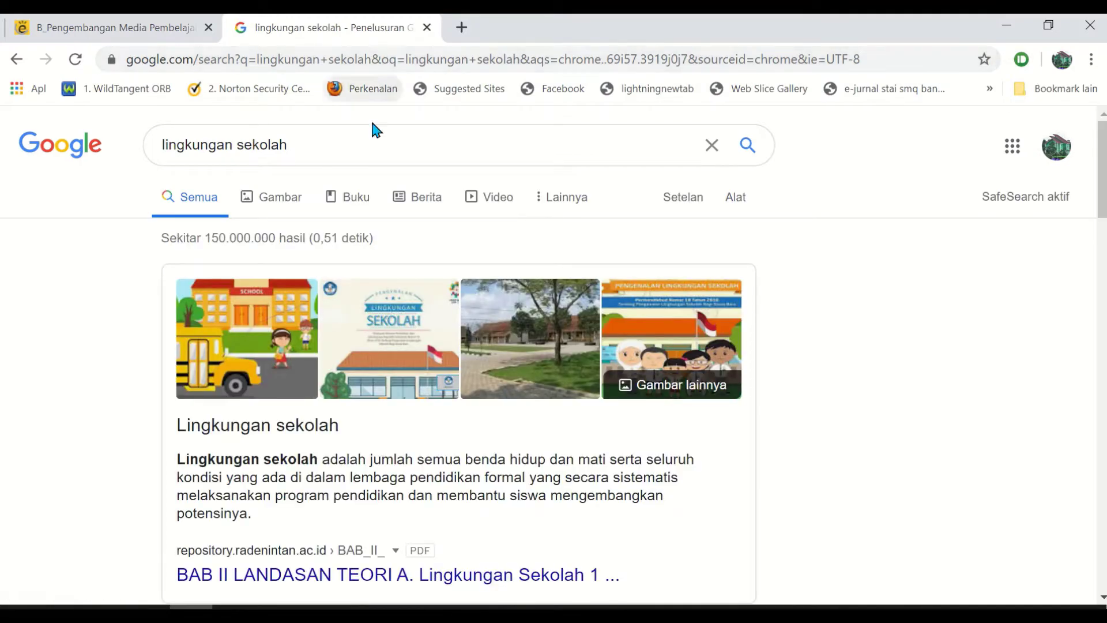
click(294, 207)
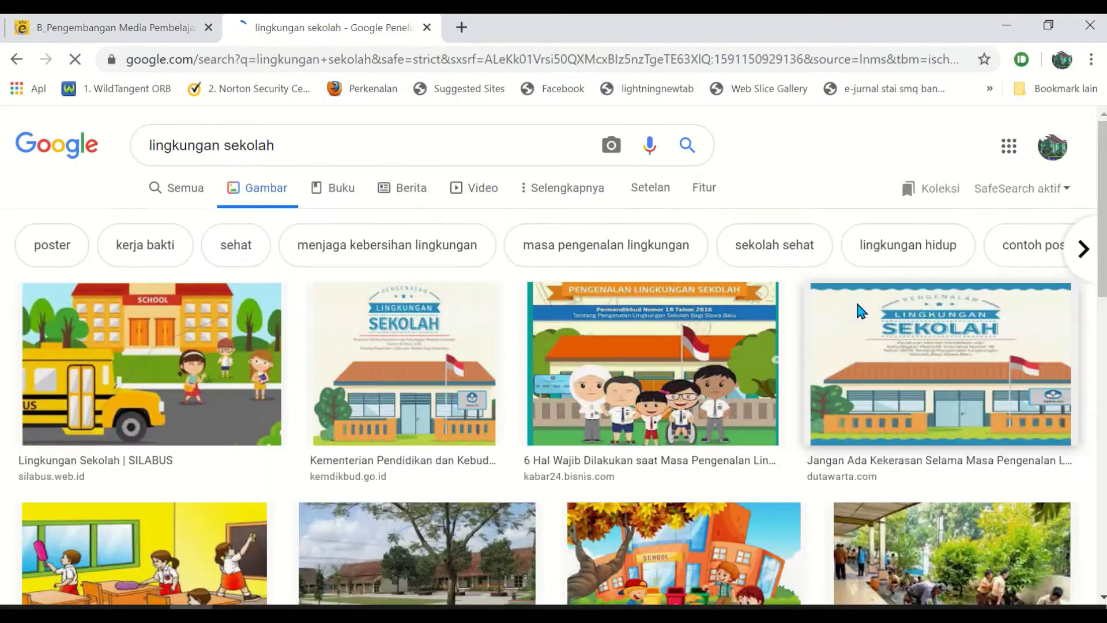
Step: Copy the first image result with the school and yellow bus, and return to the space below the picture in Document1
right_click(179, 370)
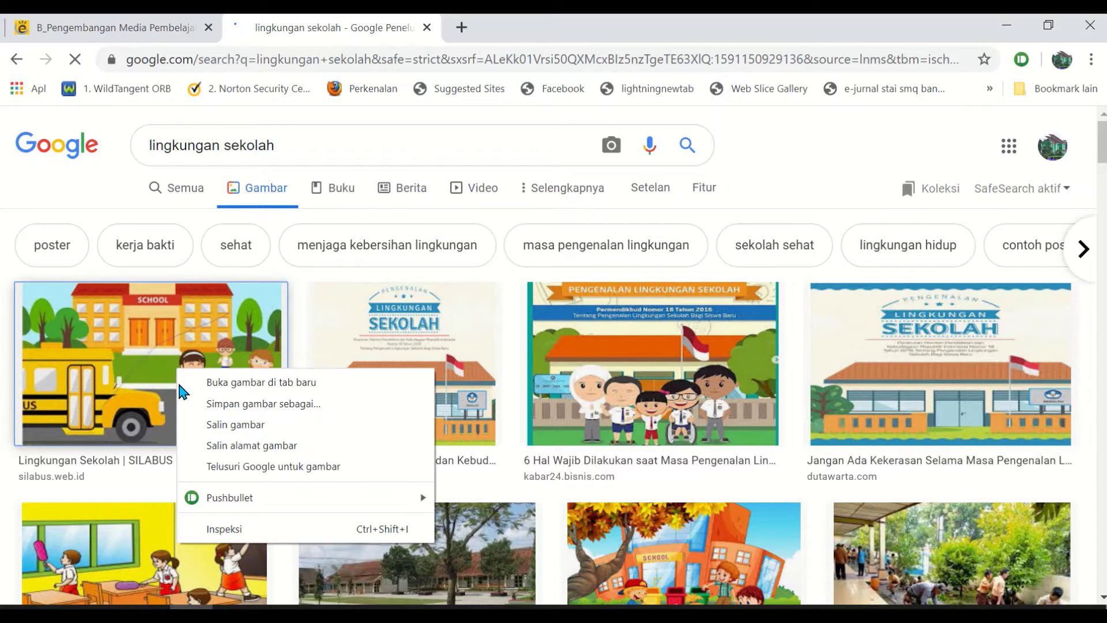
click(196, 428)
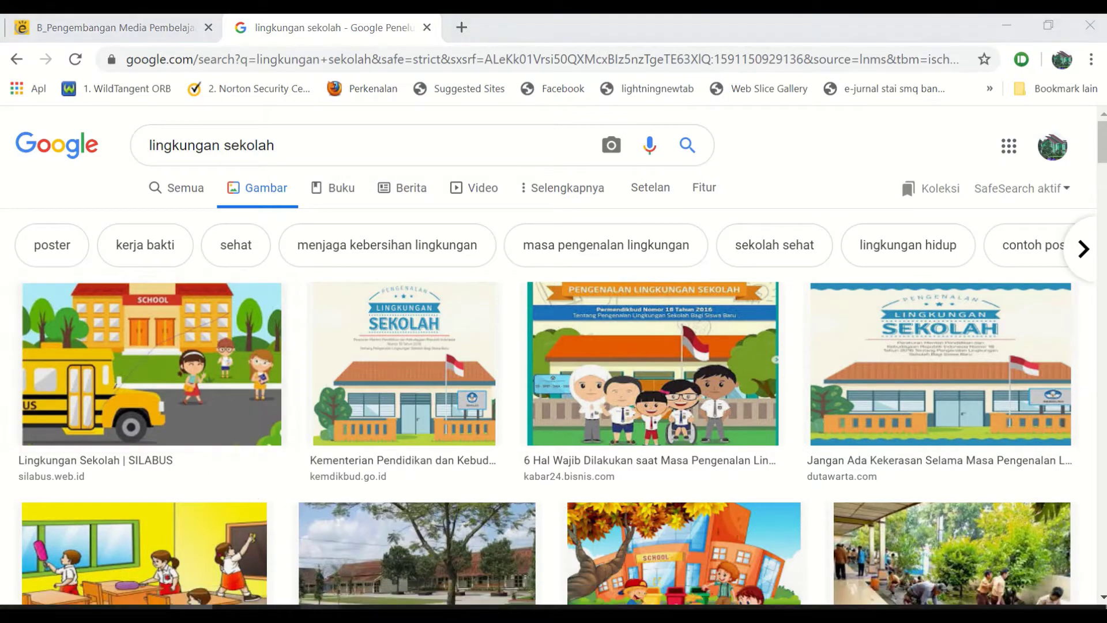
mouse_move(321, 606)
click(421, 553)
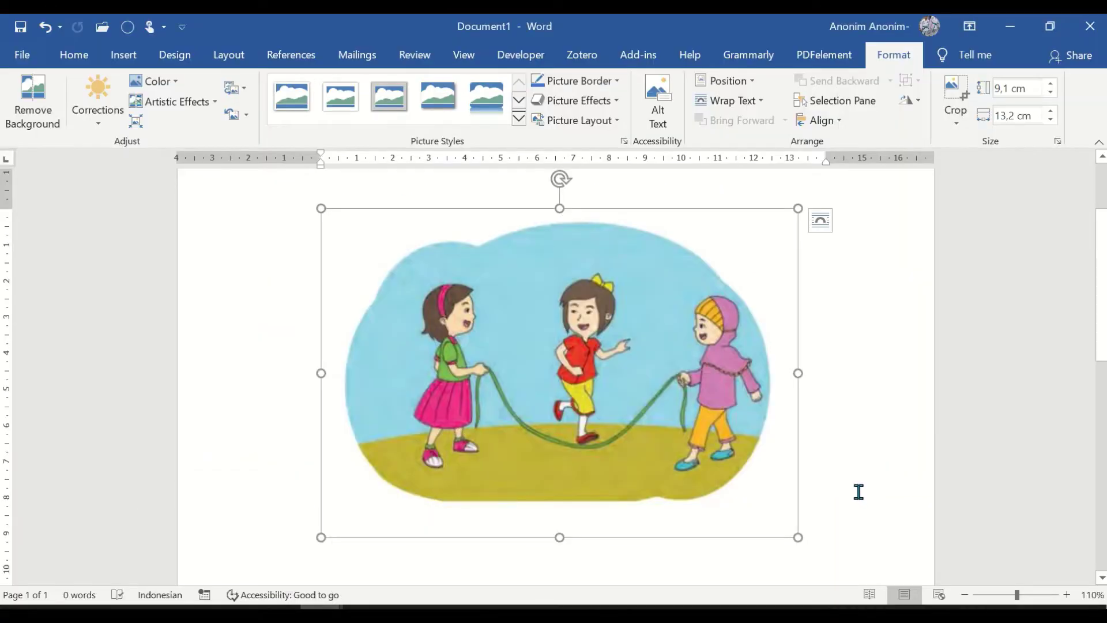
scroll(858, 492, down, 4)
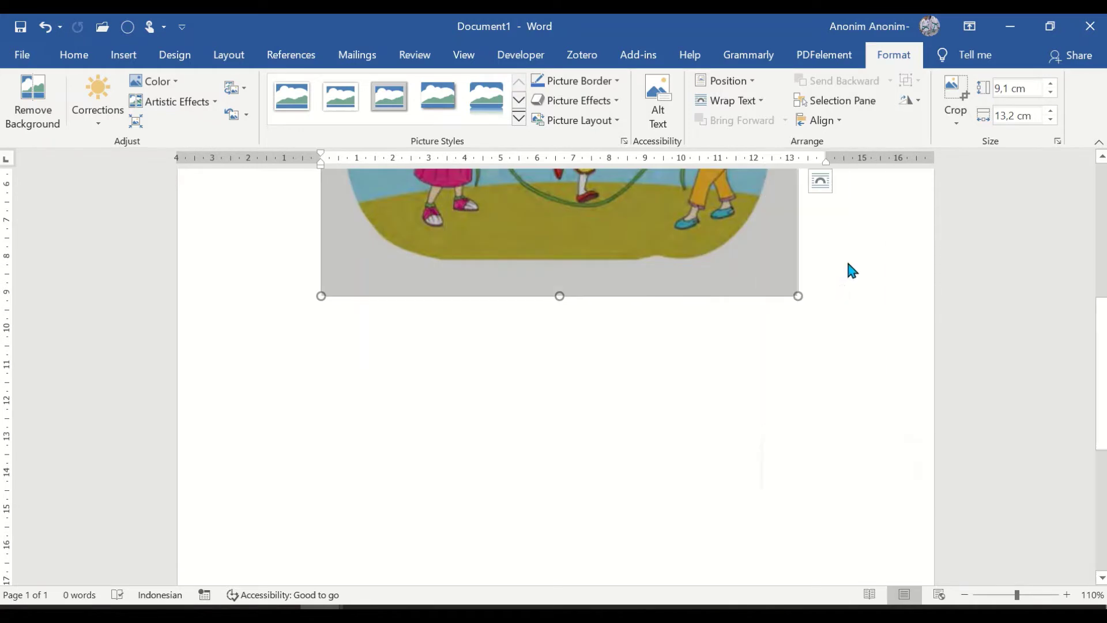
key(ctrl+d)
click(857, 298)
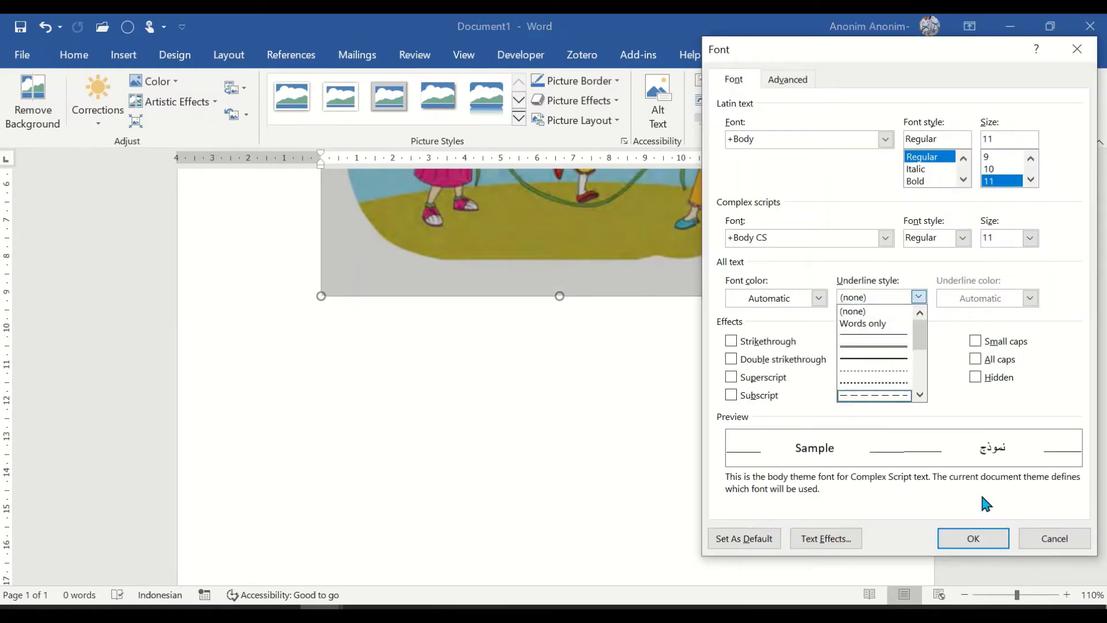
key(Escape)
key(Escape)
Step: Paste the copied school bus picture below the jump-rope illustration and enlarge it to nearly the full text width
click(872, 311)
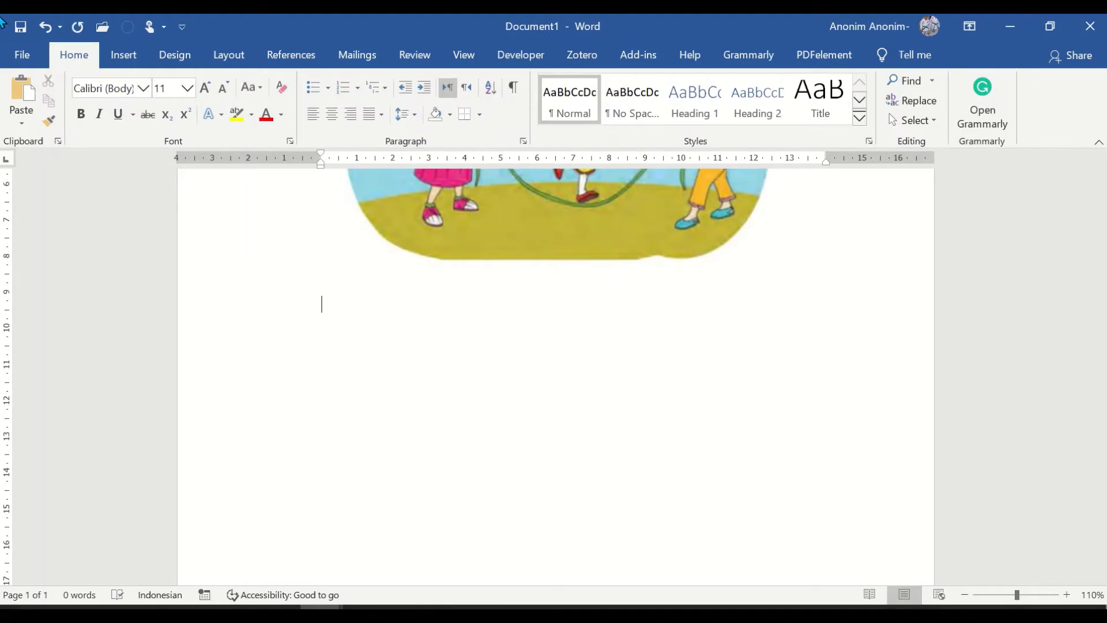
click(22, 91)
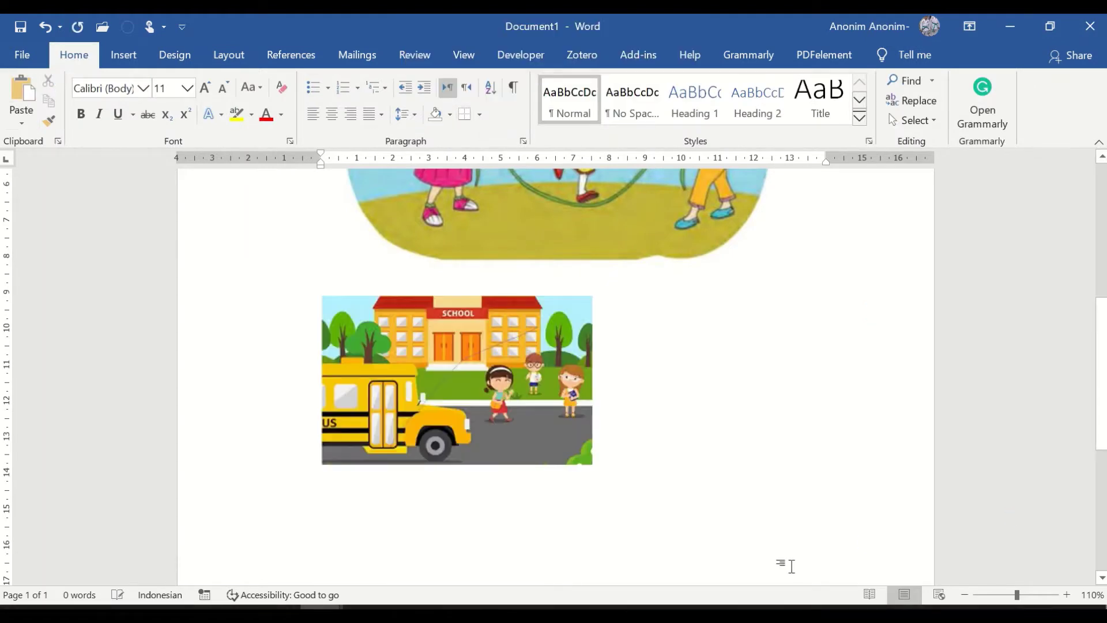
click(495, 377)
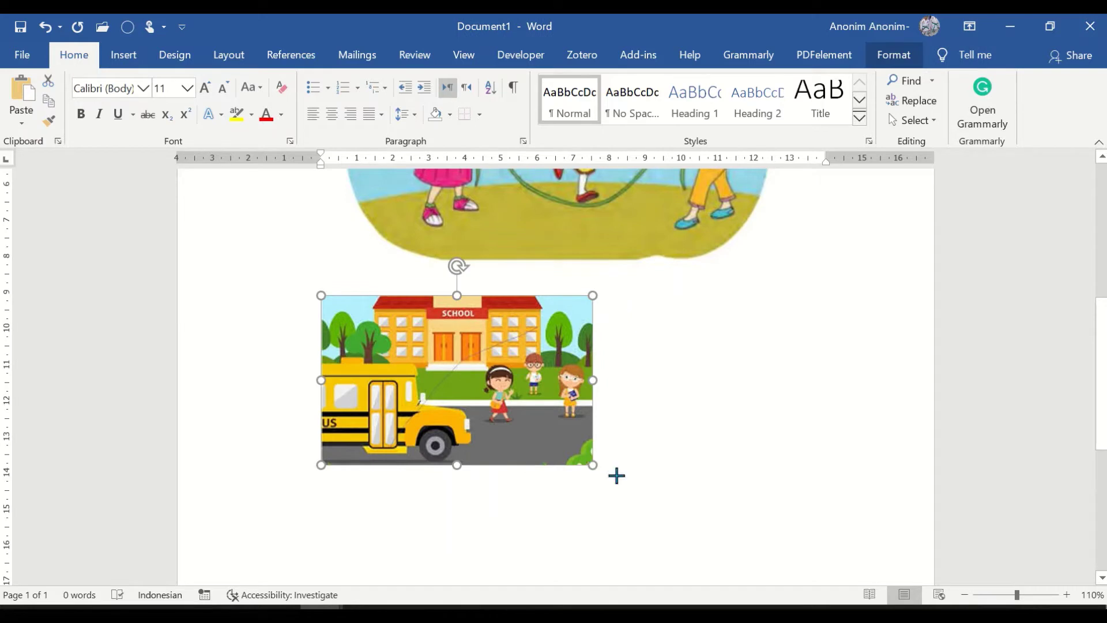
drag(616, 475, 807, 525)
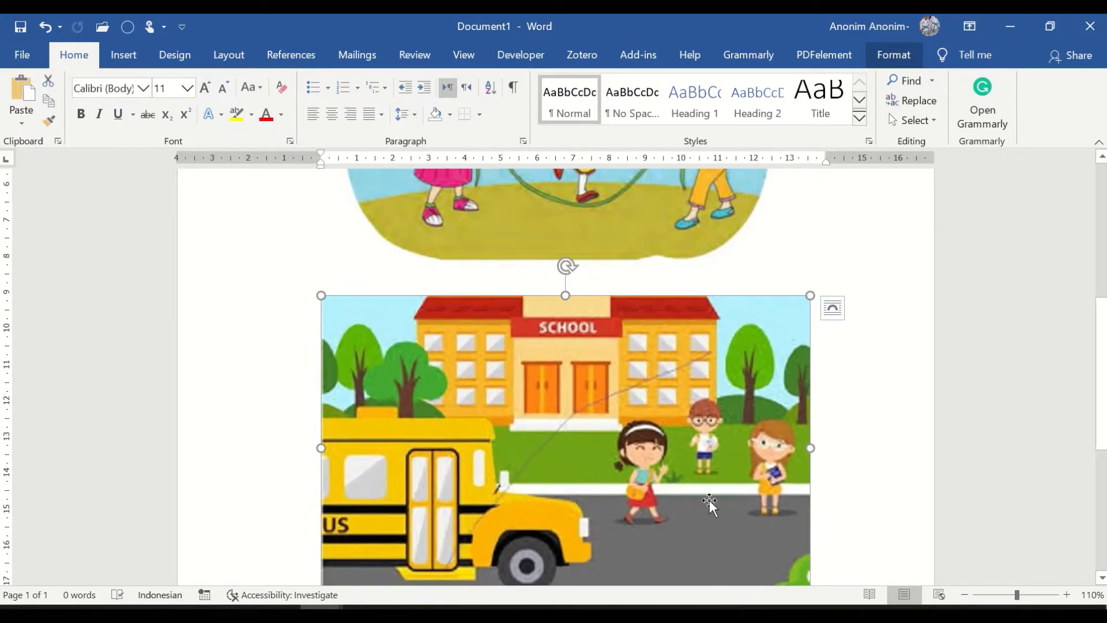
scroll(703, 492, down, 5)
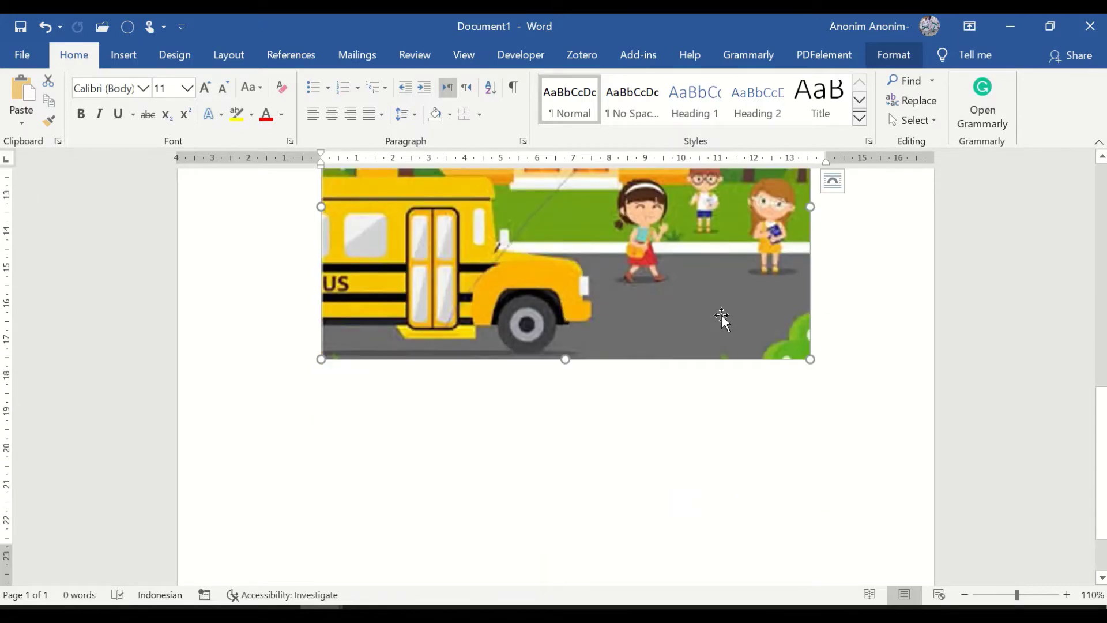
Step: Delete the school bus picture from below the jump-rope illustration
key(Delete)
key(ctrl+v)
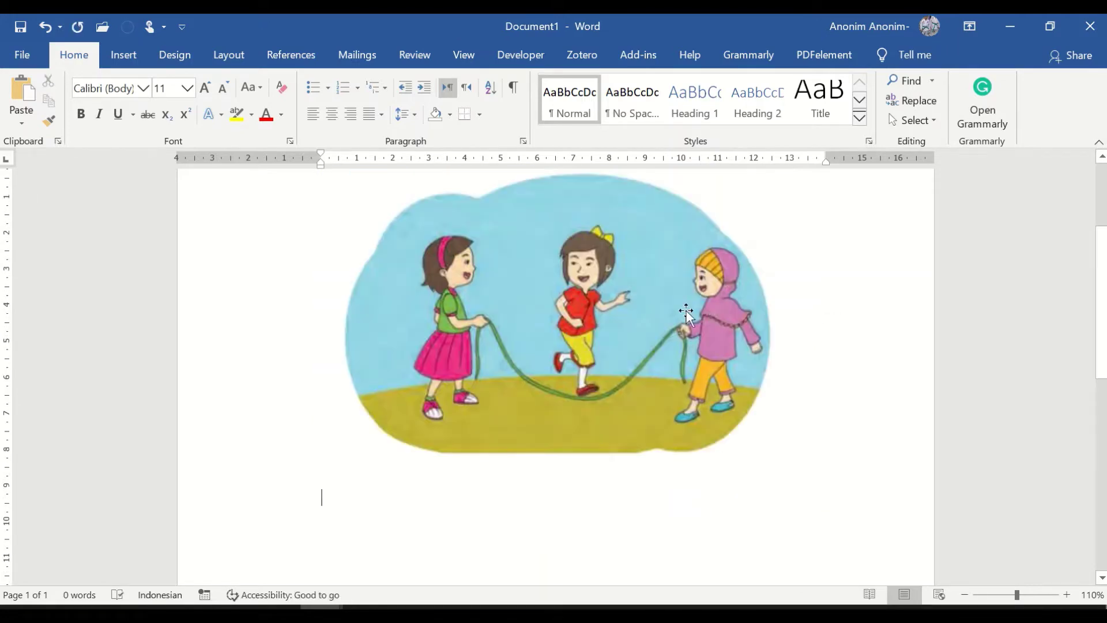
Step: Replace the jump-rope illustration with a screenshot of the open TEKNOLOGI PENDIDIKAN 2015.ppsx PowerPoint window
click(548, 265)
click(124, 55)
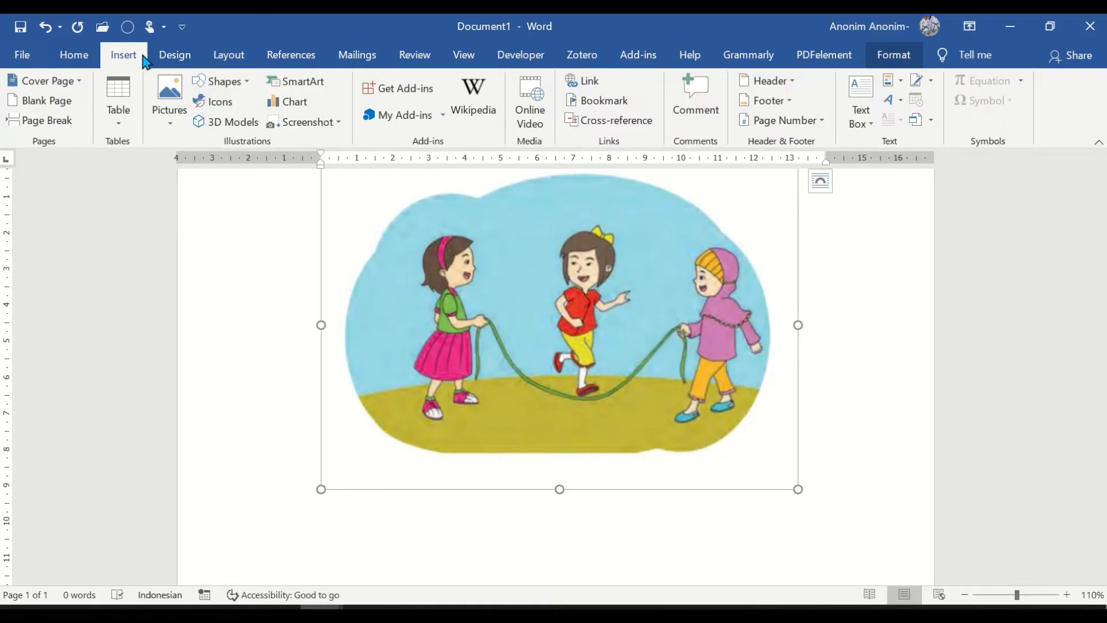
click(321, 128)
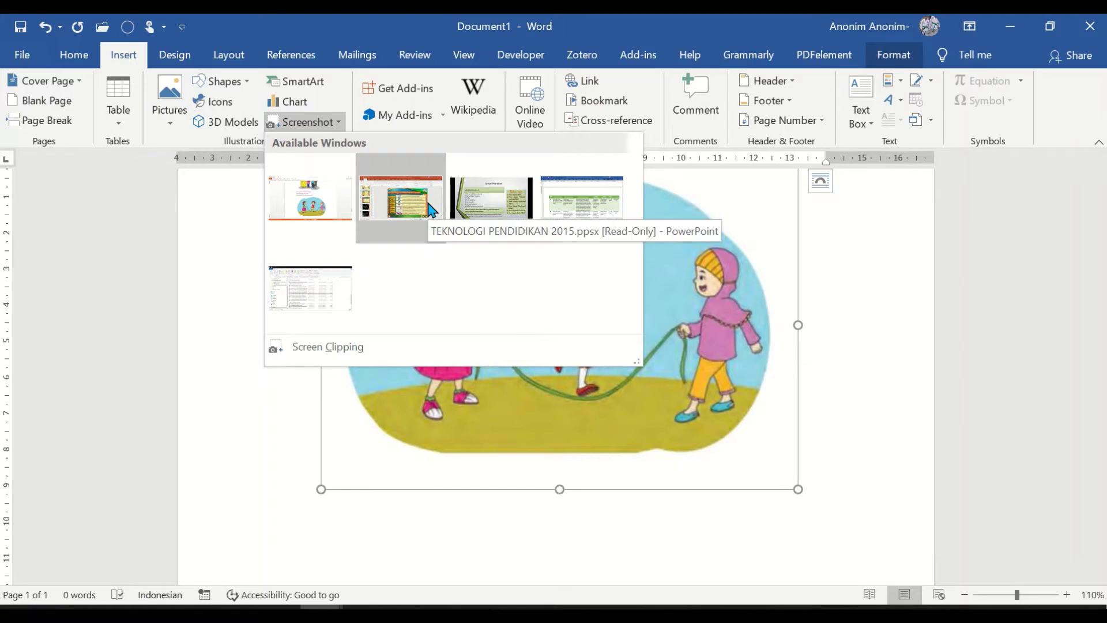
click(395, 196)
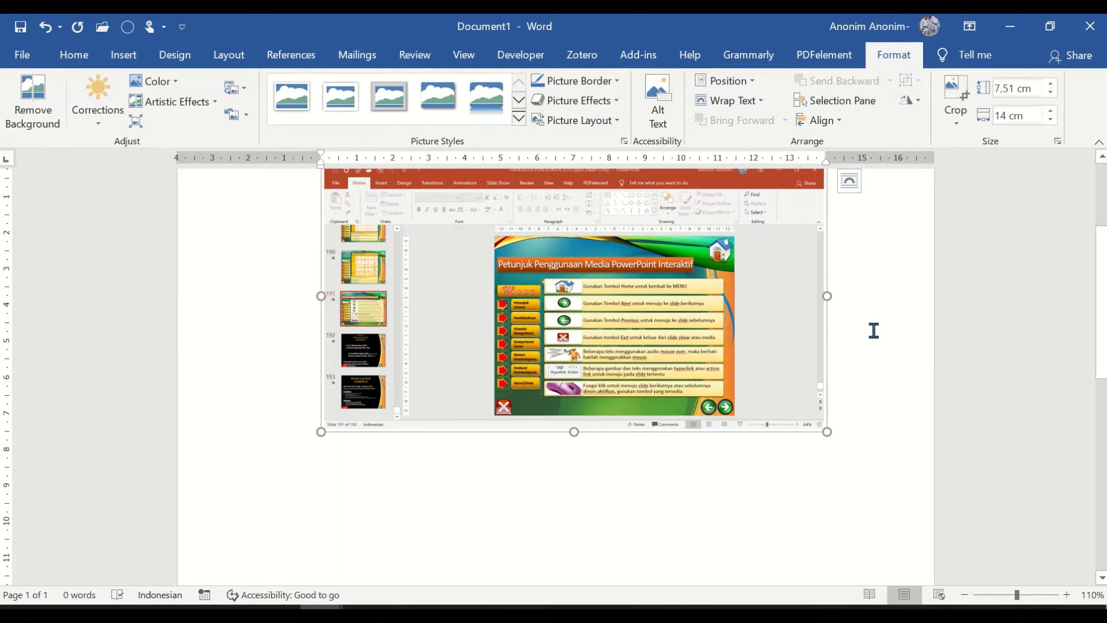
key(Down)
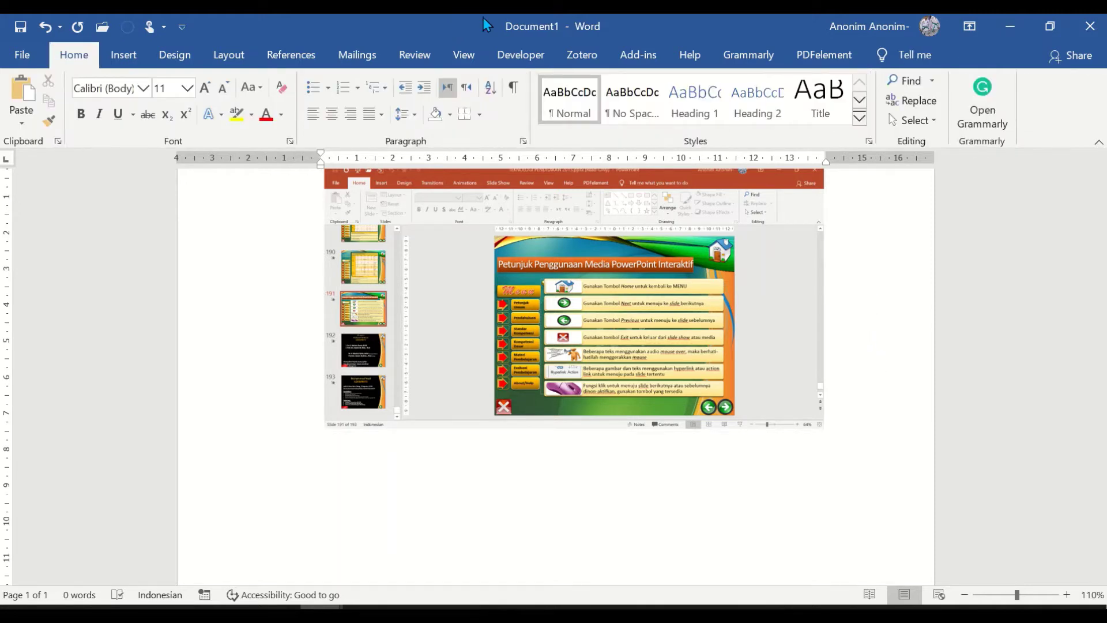
Step: Show the family illustration on page 6 of the PDF in Nitro Pro and insert a screen clipping of it below the PowerPoint screenshot in Document1
key(alt+Tab)
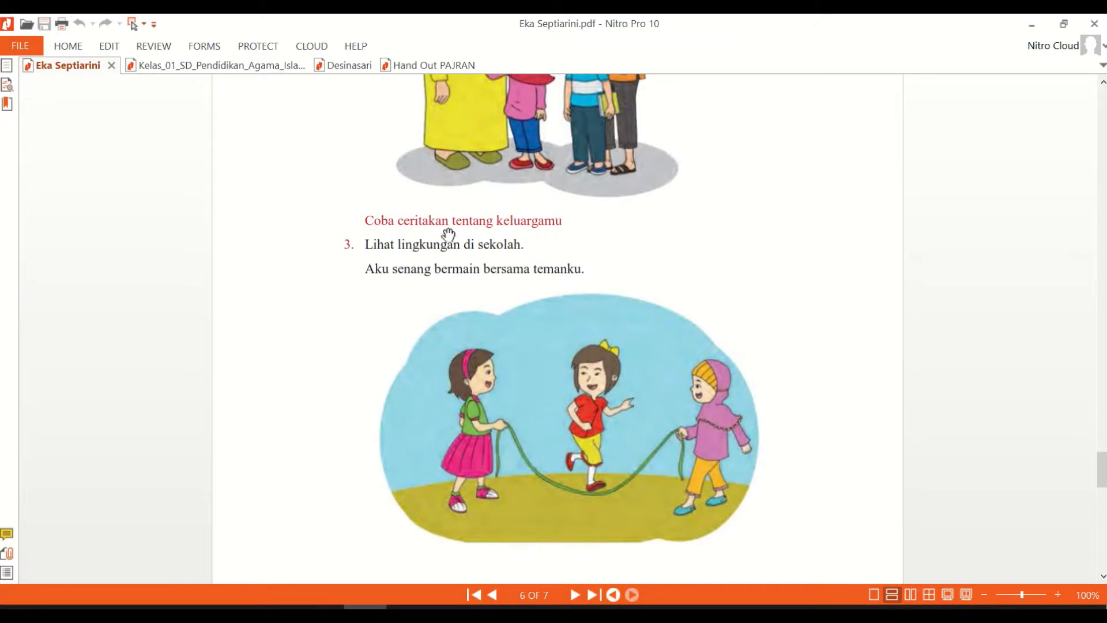
scroll(635, 236, up, 5)
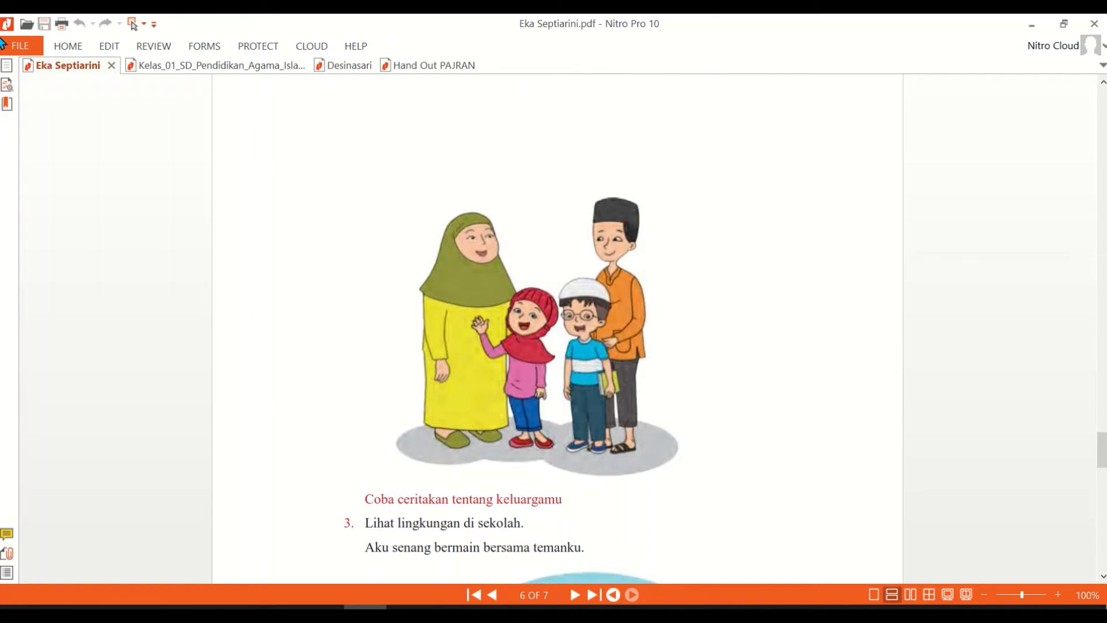
click(321, 605)
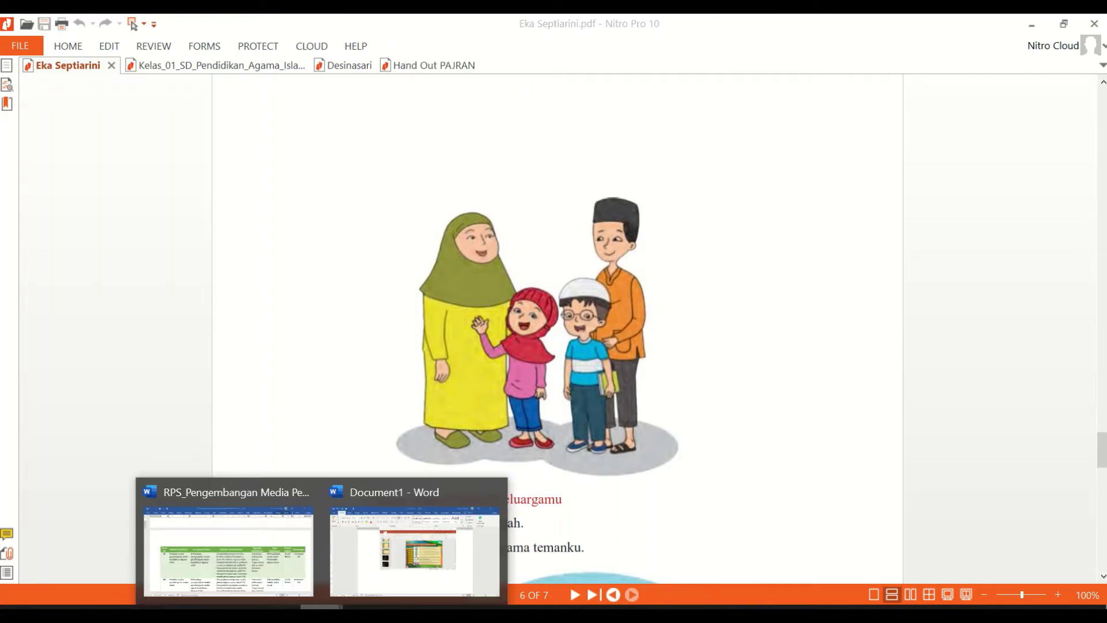
click(382, 568)
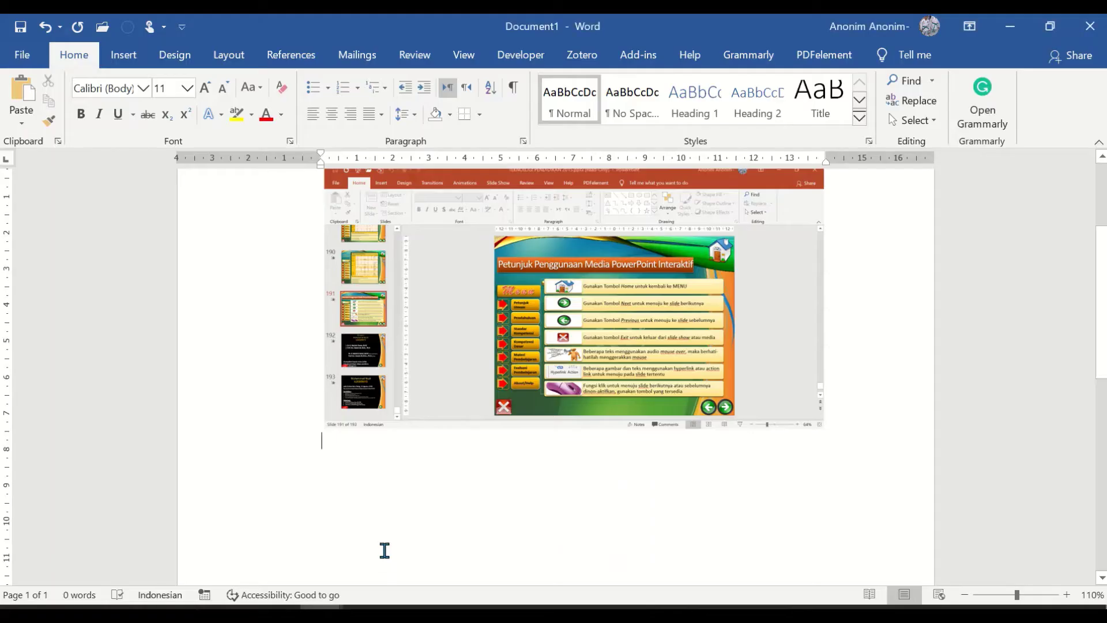
click(122, 55)
click(333, 123)
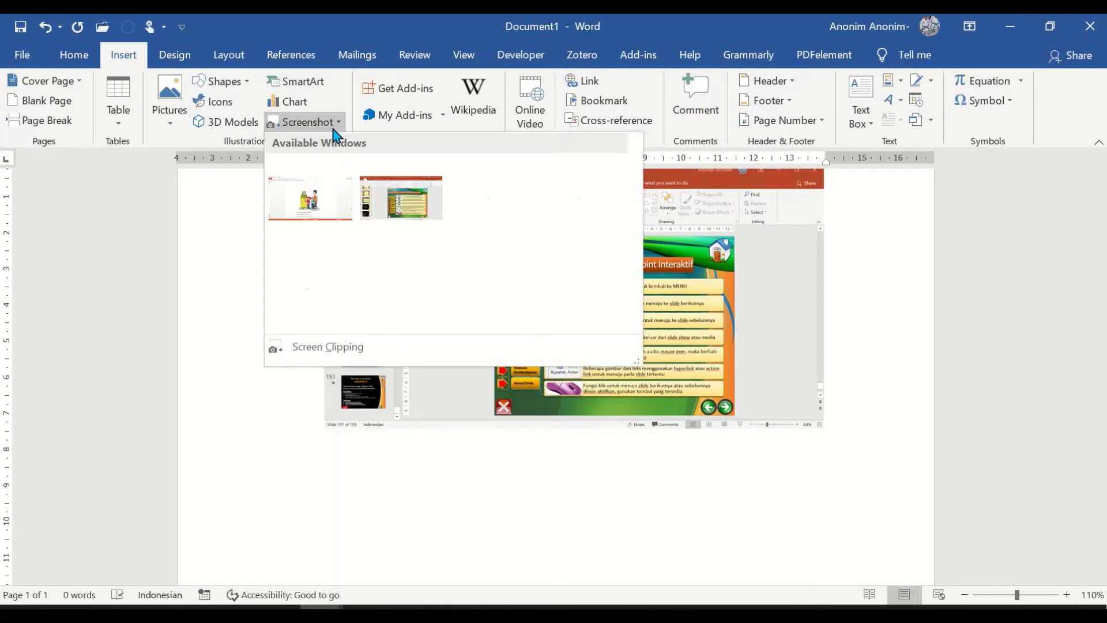
click(333, 351)
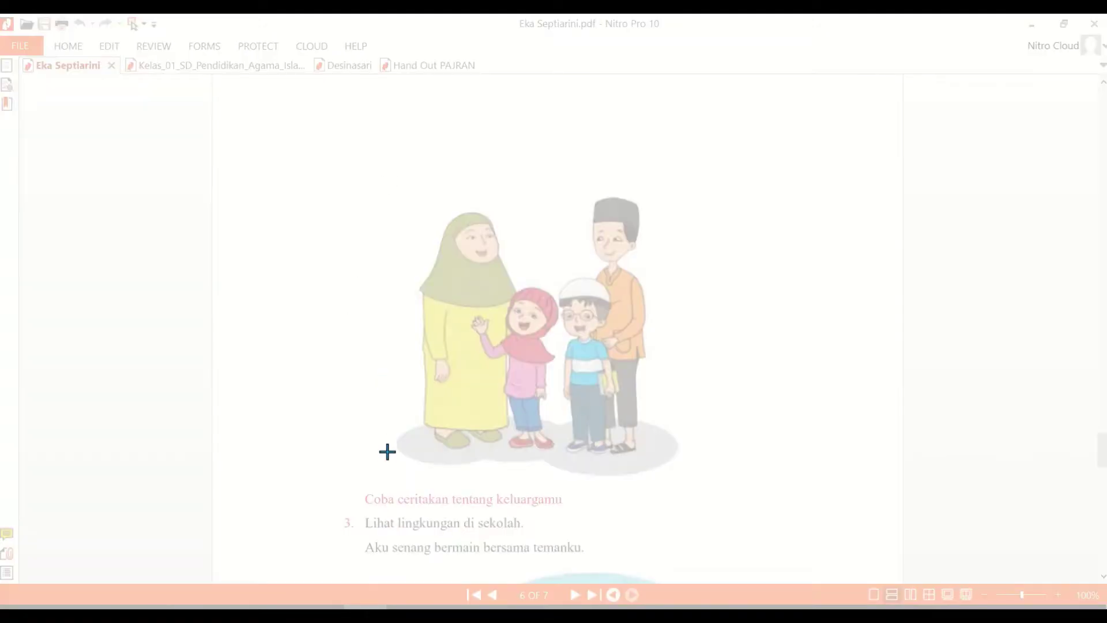
drag(381, 479, 688, 187)
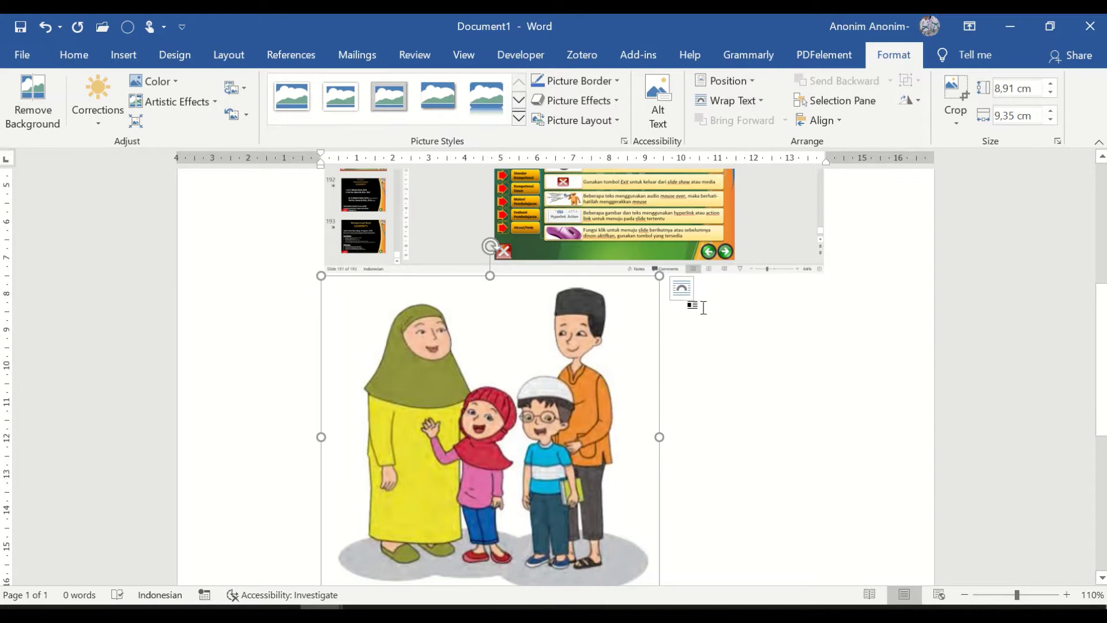
Step: Set the family picture's wrapping to In Front of Text and move it up over the middle of the PowerPoint screenshot
click(681, 288)
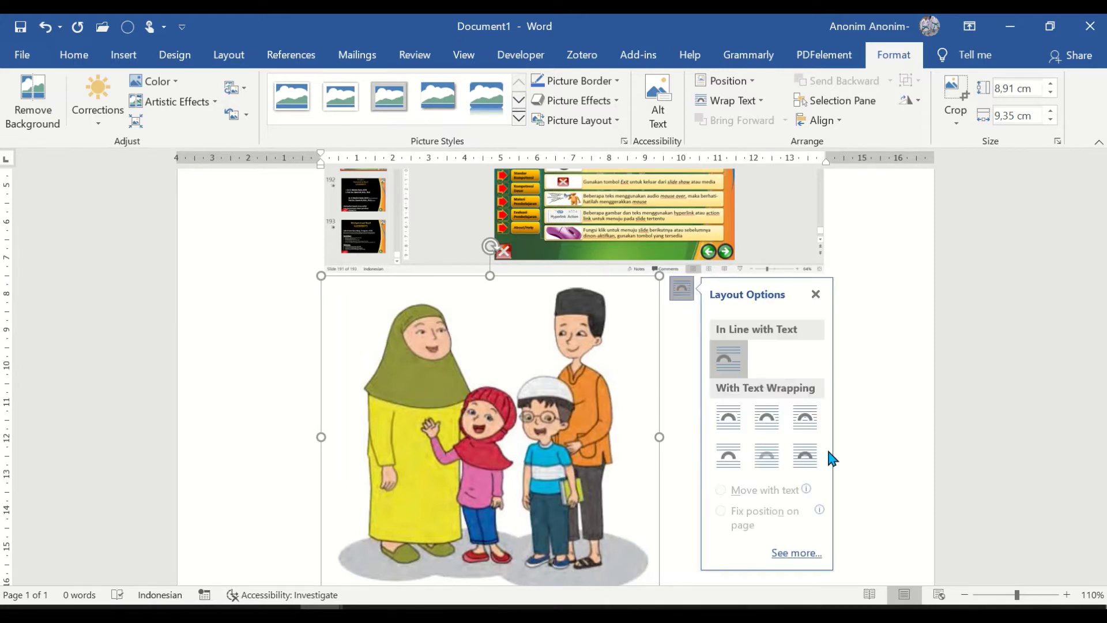
click(806, 456)
drag(559, 487, 604, 325)
scroll(779, 421, up, 5)
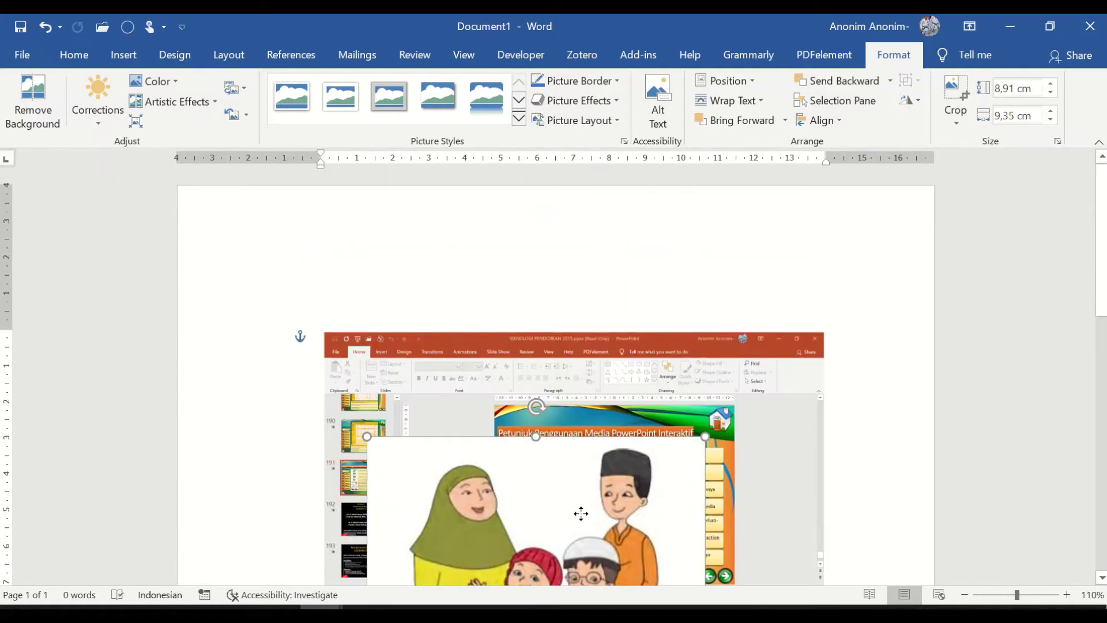
drag(551, 548, 614, 403)
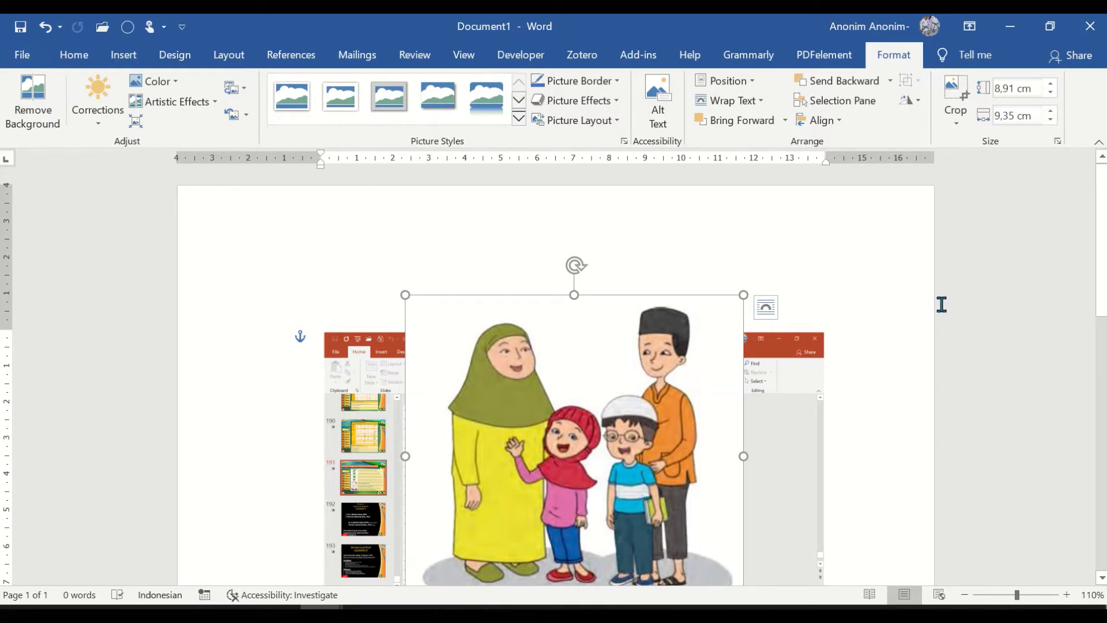
click(926, 315)
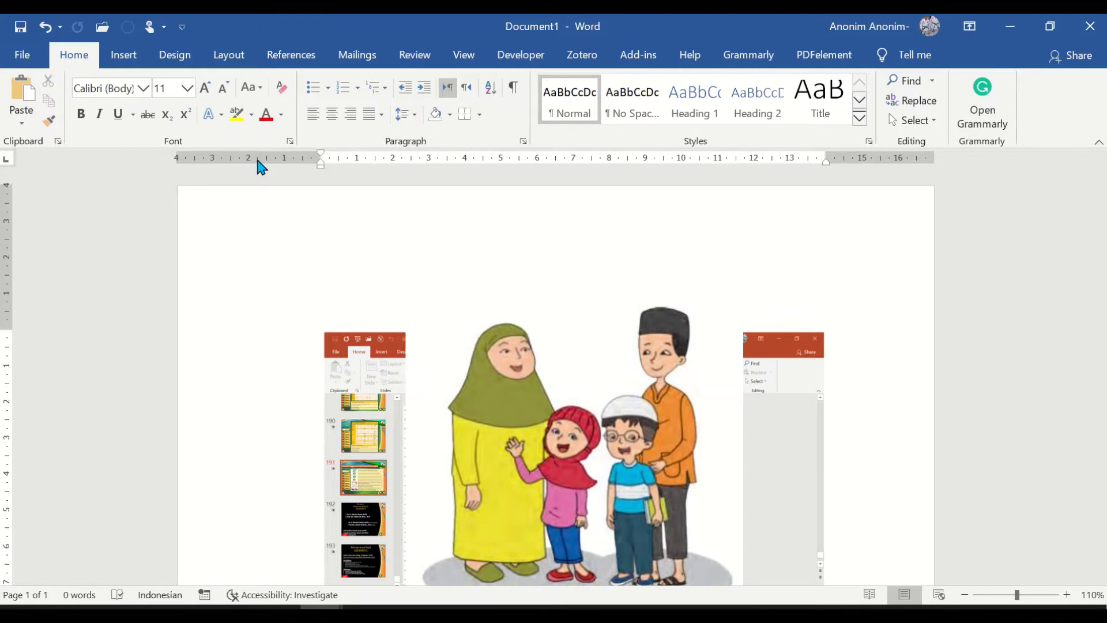
Step: Draw a blue rectangle over the page, spanning its full width, and extend it downward to about 20.96 cm wide by 30.06 cm high
click(225, 58)
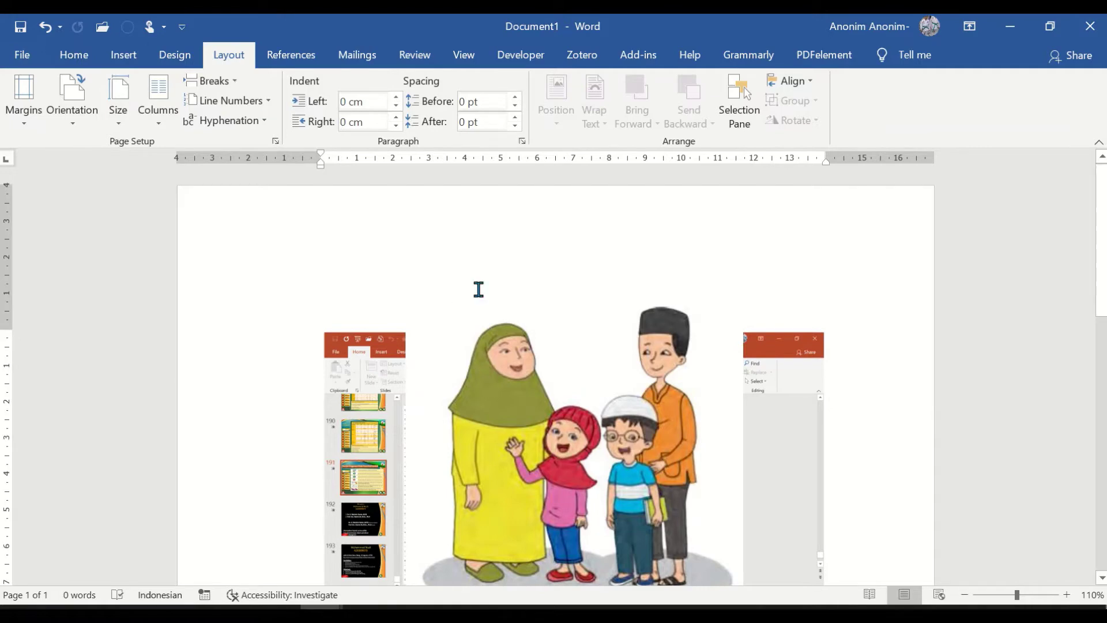
click(496, 237)
click(137, 59)
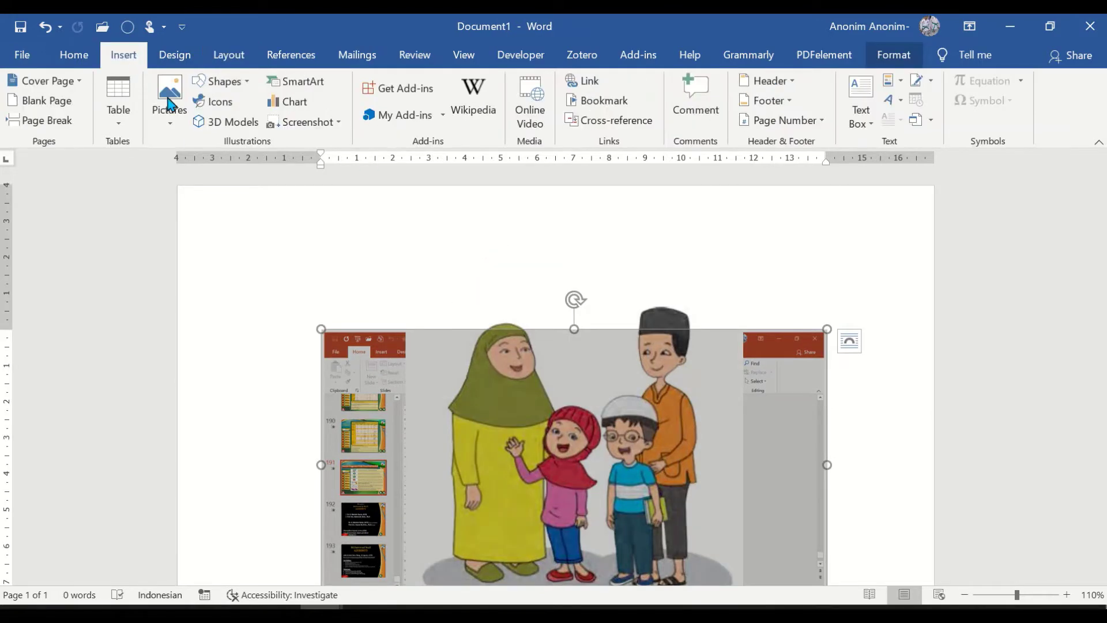
click(219, 82)
click(266, 122)
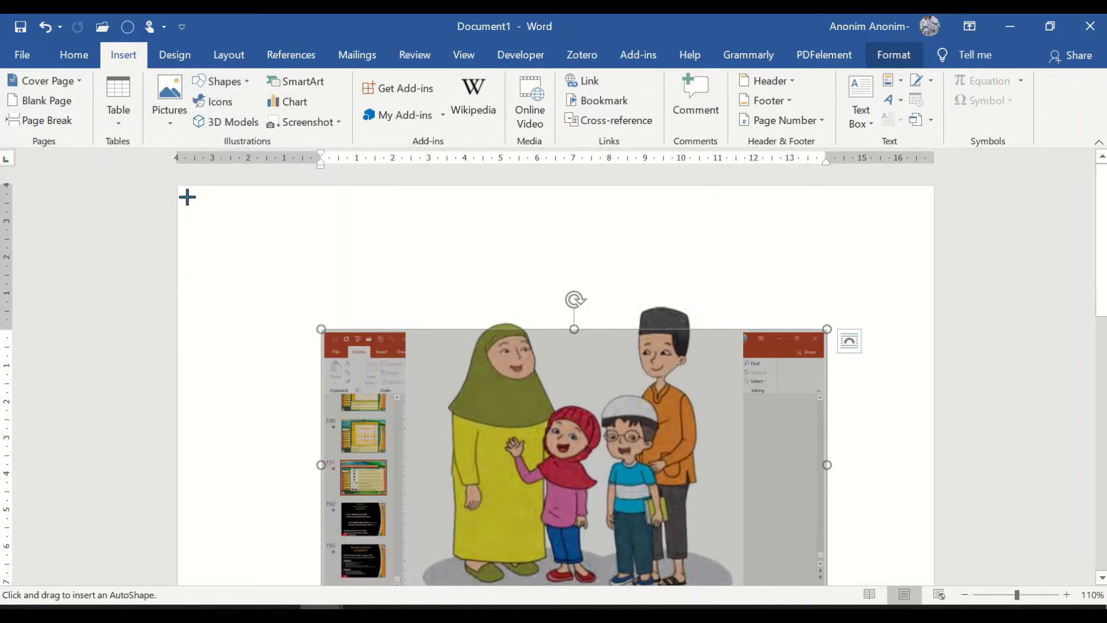
drag(178, 187, 935, 600)
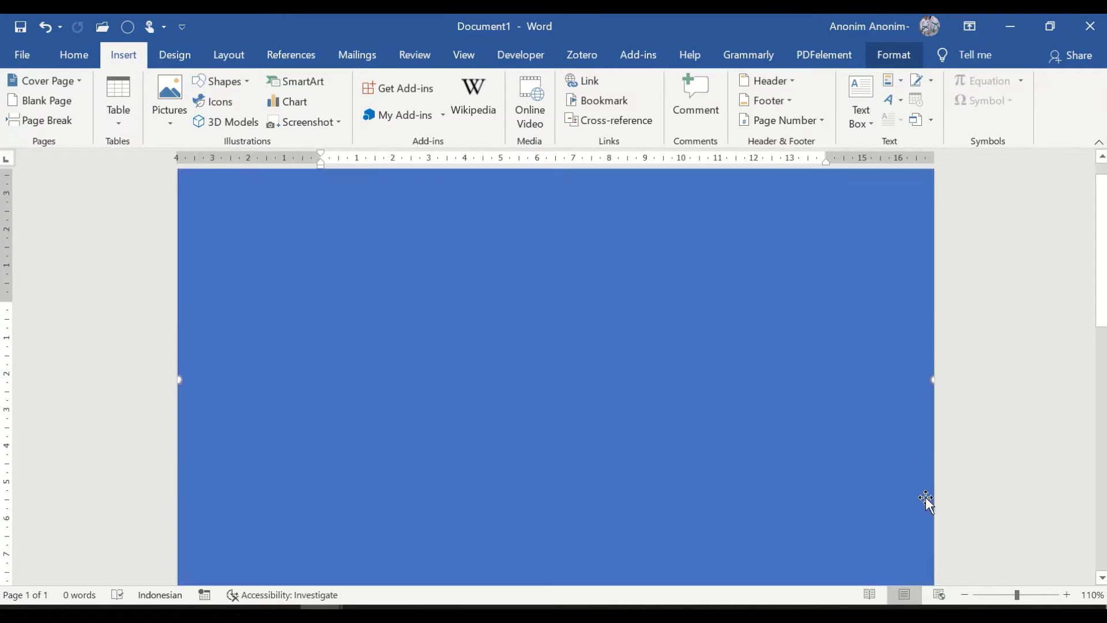
scroll(870, 386, down, 6)
drag(560, 240, 576, 569)
Step: Send the blue rectangle to the back, and move the family picture slightly down and to the left on it
right_click(616, 445)
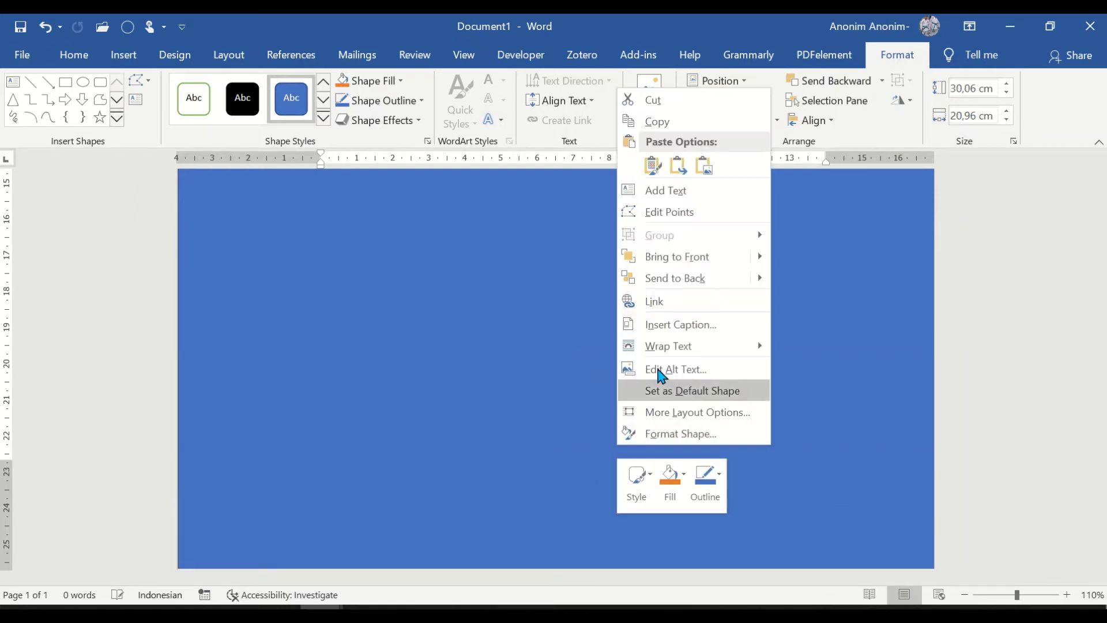
click(662, 283)
scroll(891, 327, up, 10)
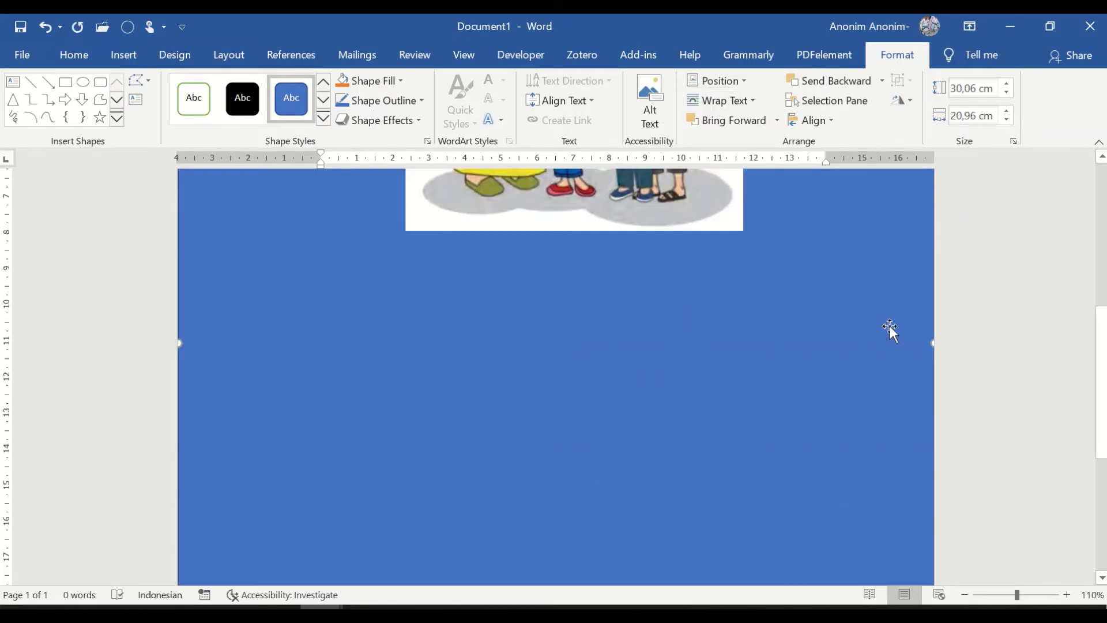
scroll(1011, 284, down, 1)
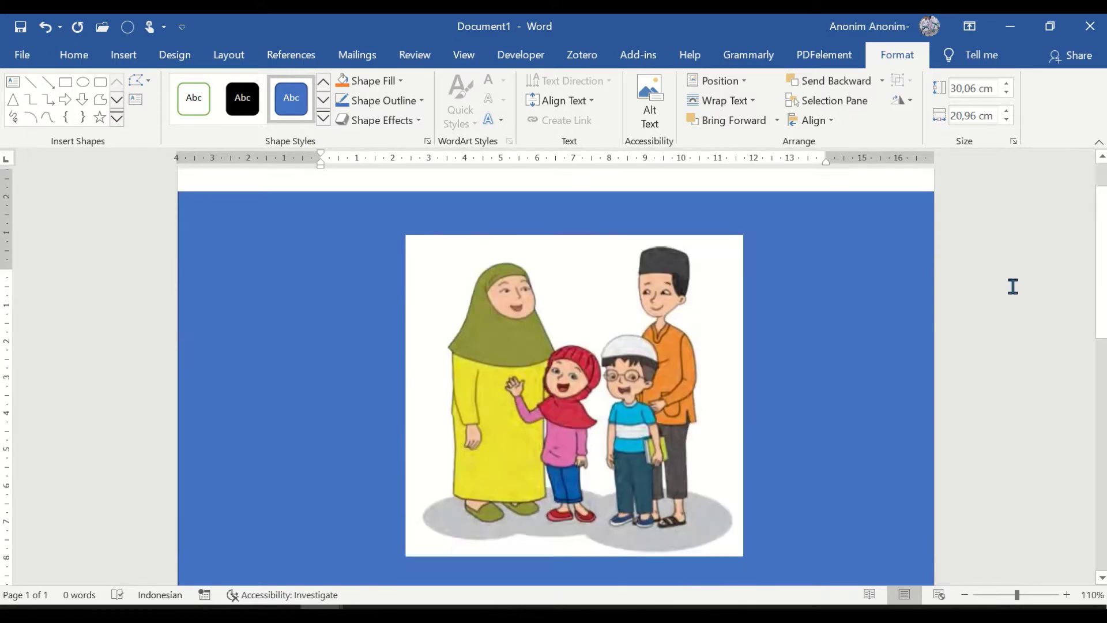
scroll(1011, 285, up, 1)
scroll(1011, 284, down, 2)
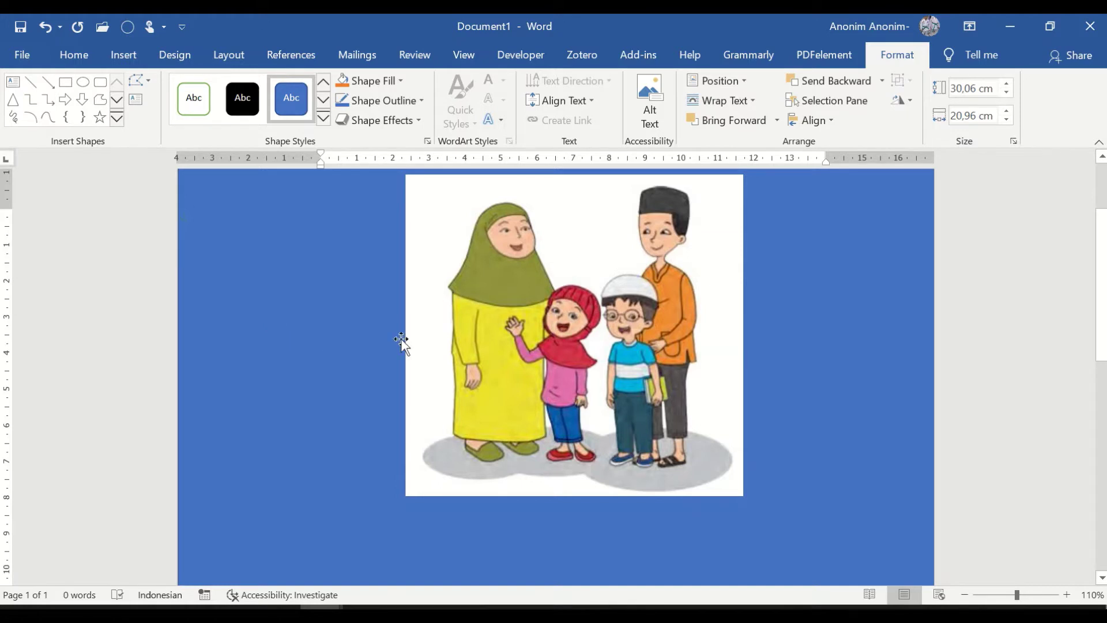
click(513, 277)
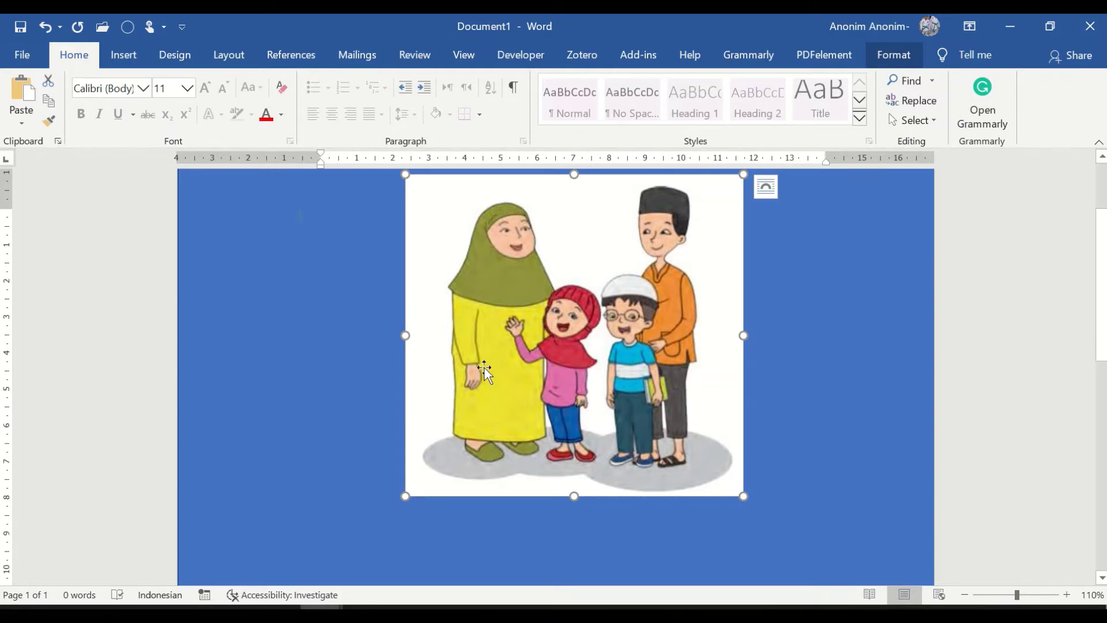
drag(597, 367, 508, 414)
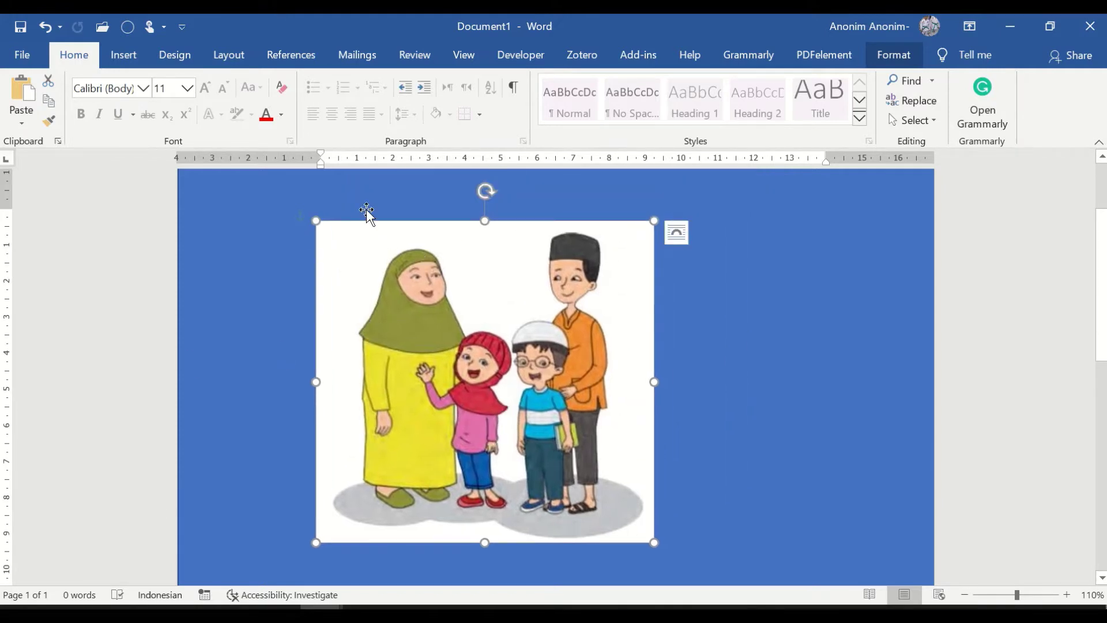
Step: Try to make the family picture's white background transparent with Set Transparent Color, and undo the change
click(882, 57)
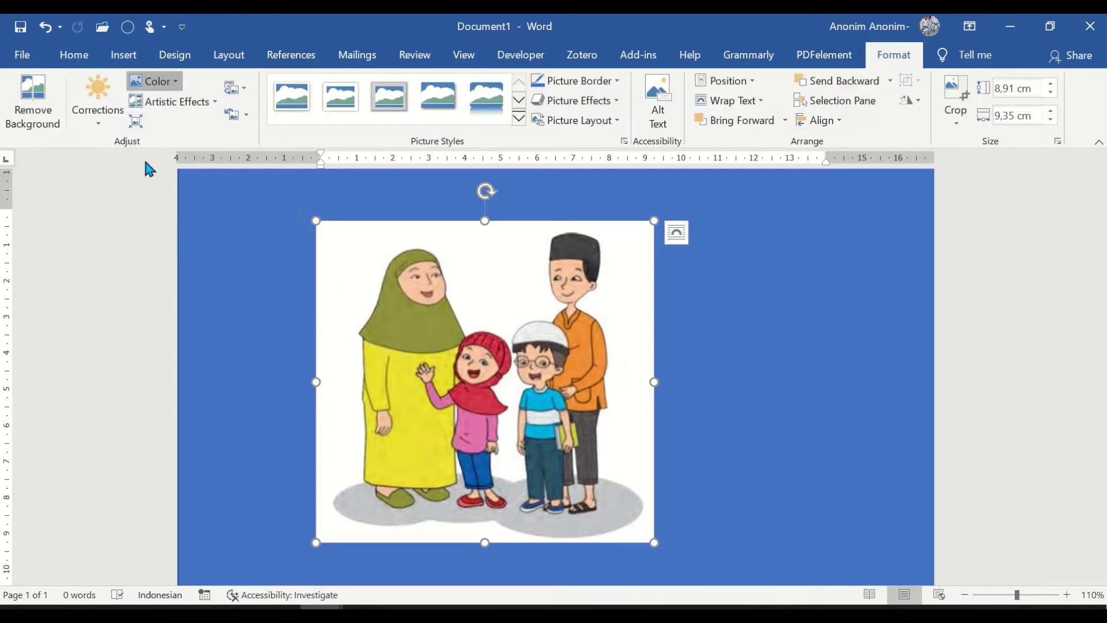
click(155, 81)
scroll(173, 537, down, 1)
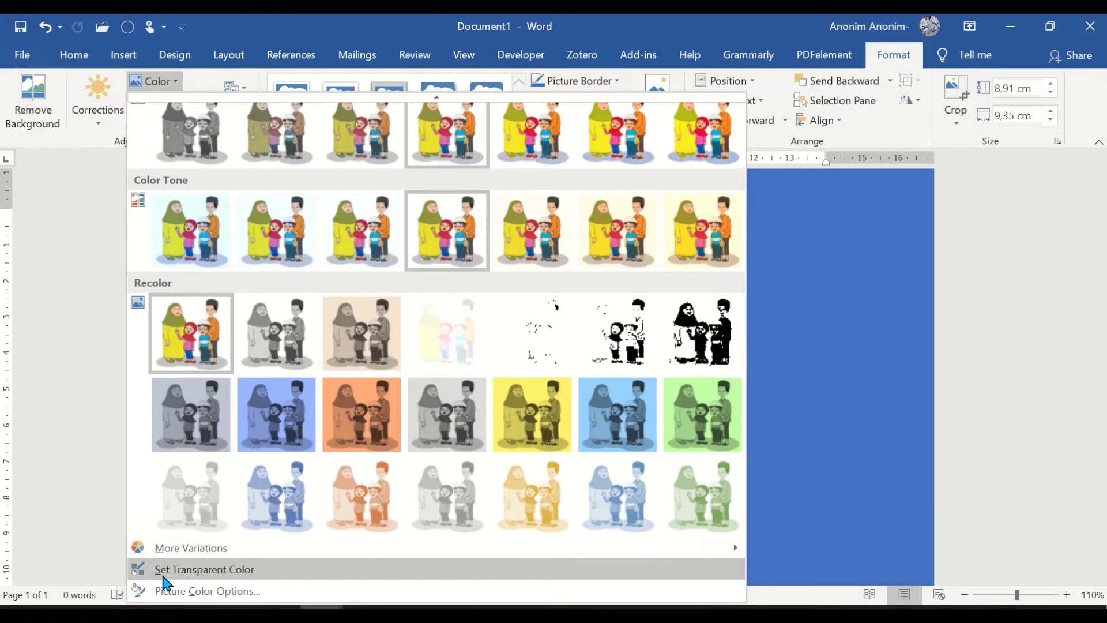
click(164, 570)
click(363, 254)
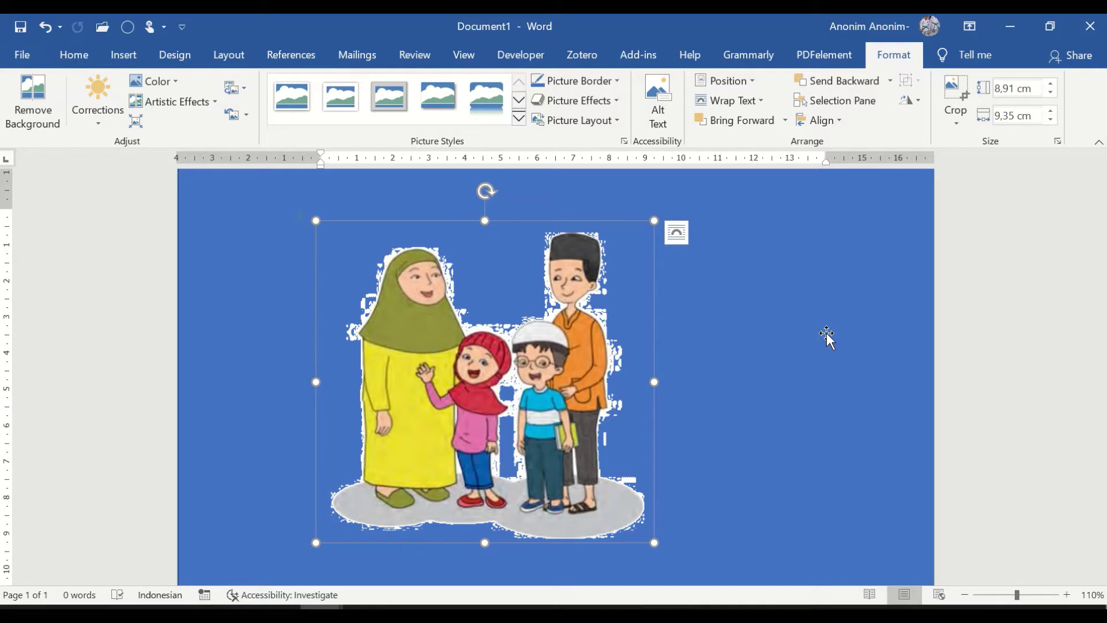
key(ctrl+z)
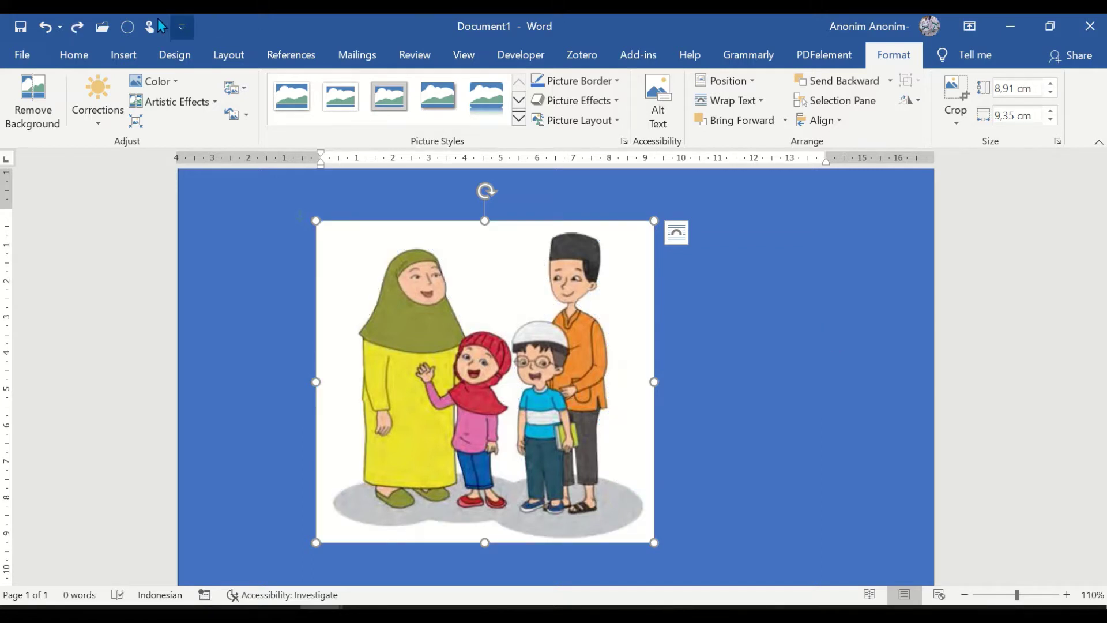
Step: Remove the family picture's background with automatic background removal
click(35, 112)
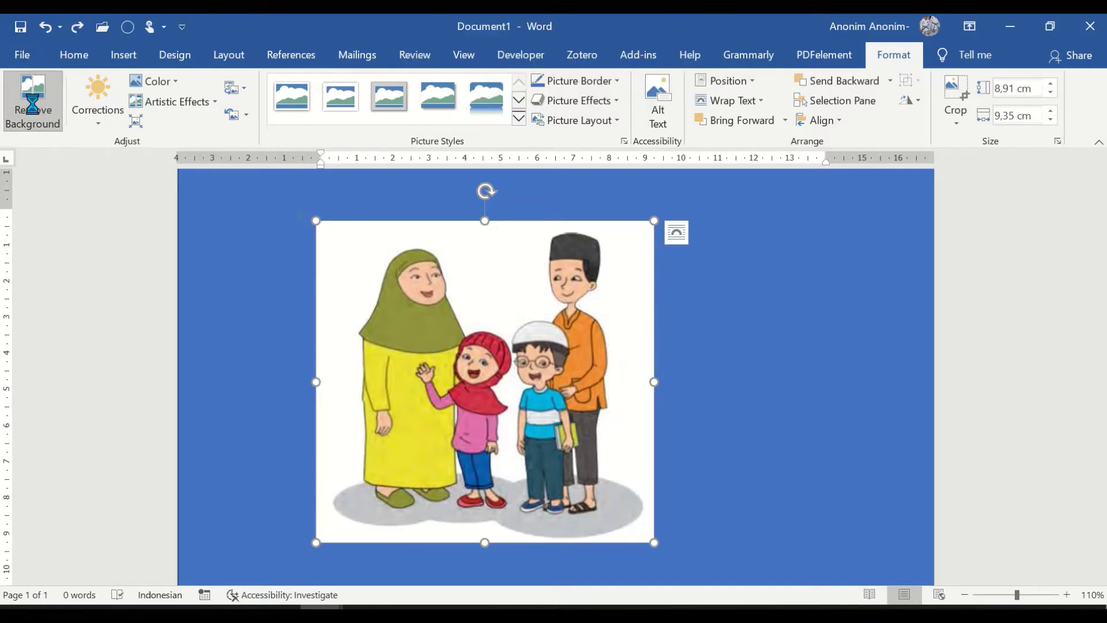
click(750, 337)
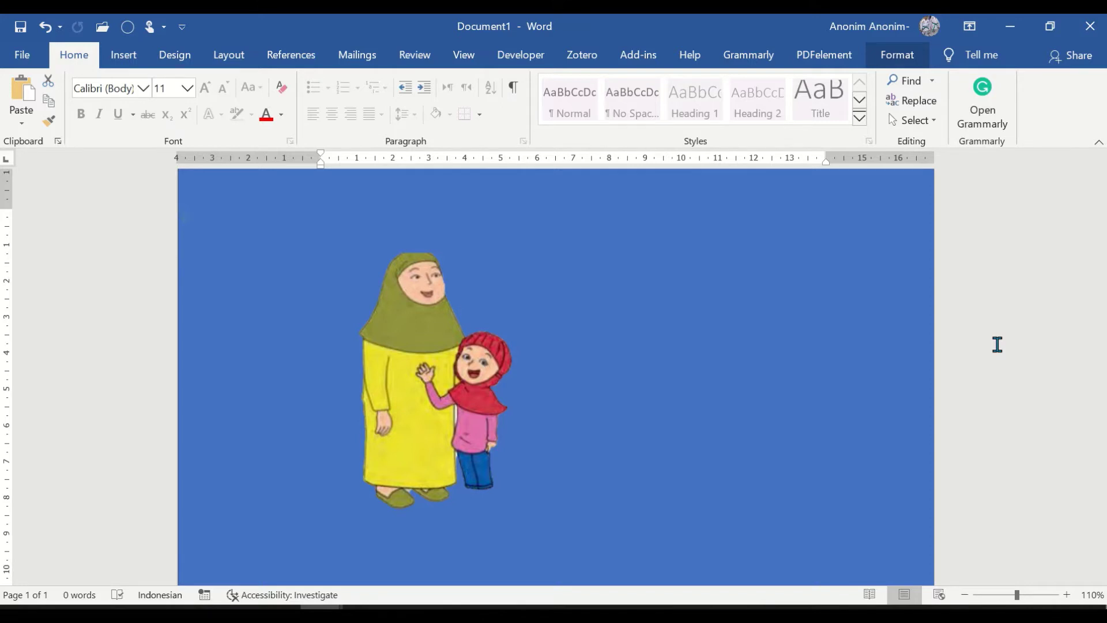
Step: Try the first reflection variation in the middle row on the family picture, and undo it
click(450, 341)
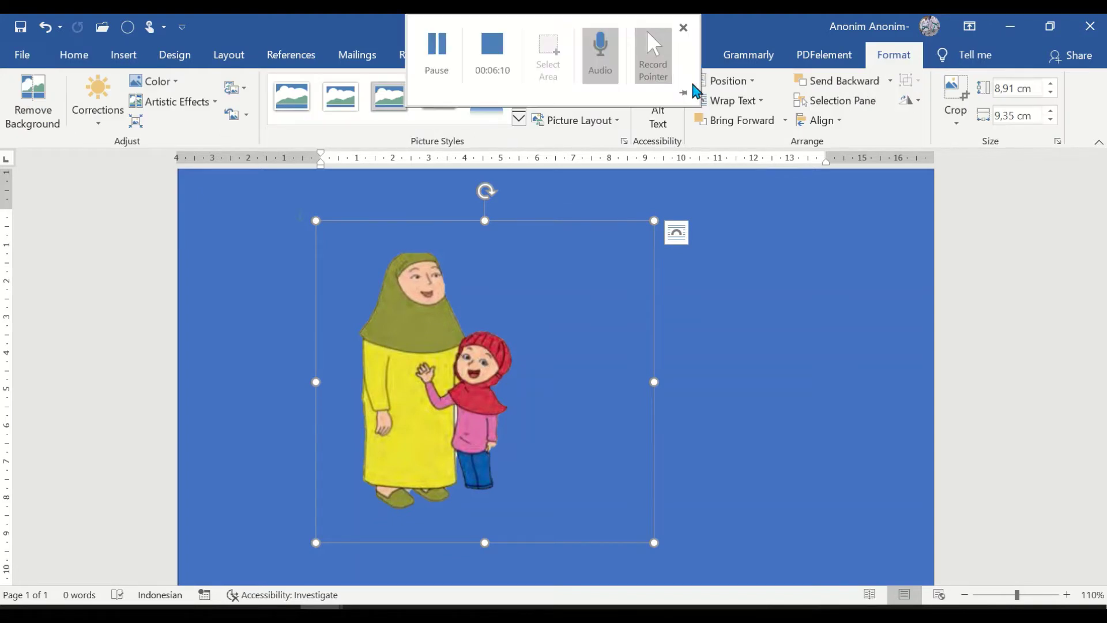
click(610, 107)
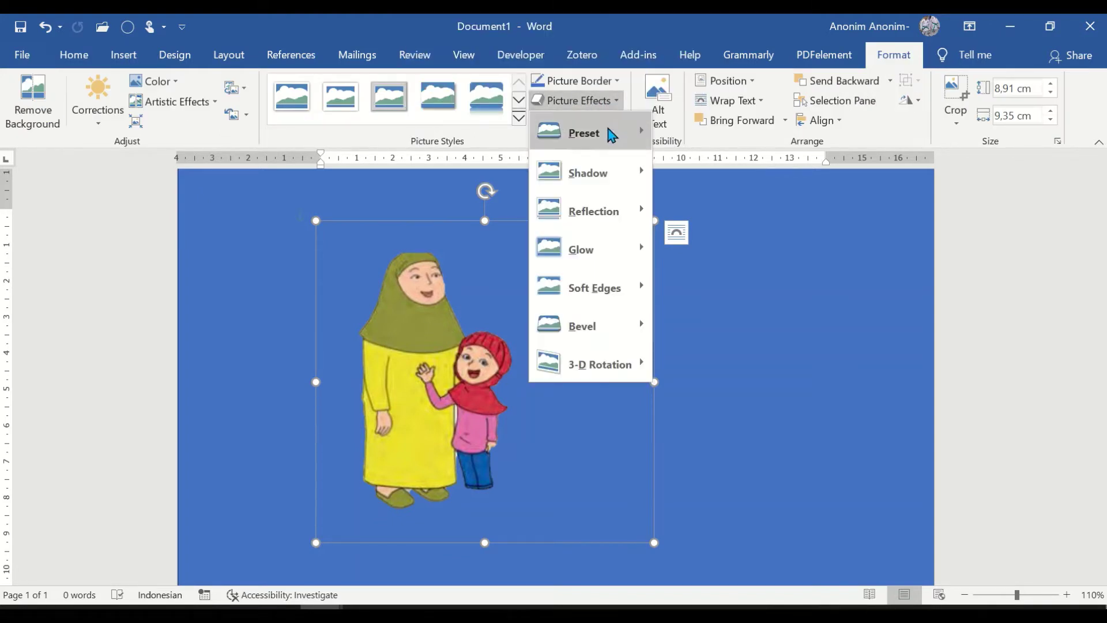
mouse_move(613, 135)
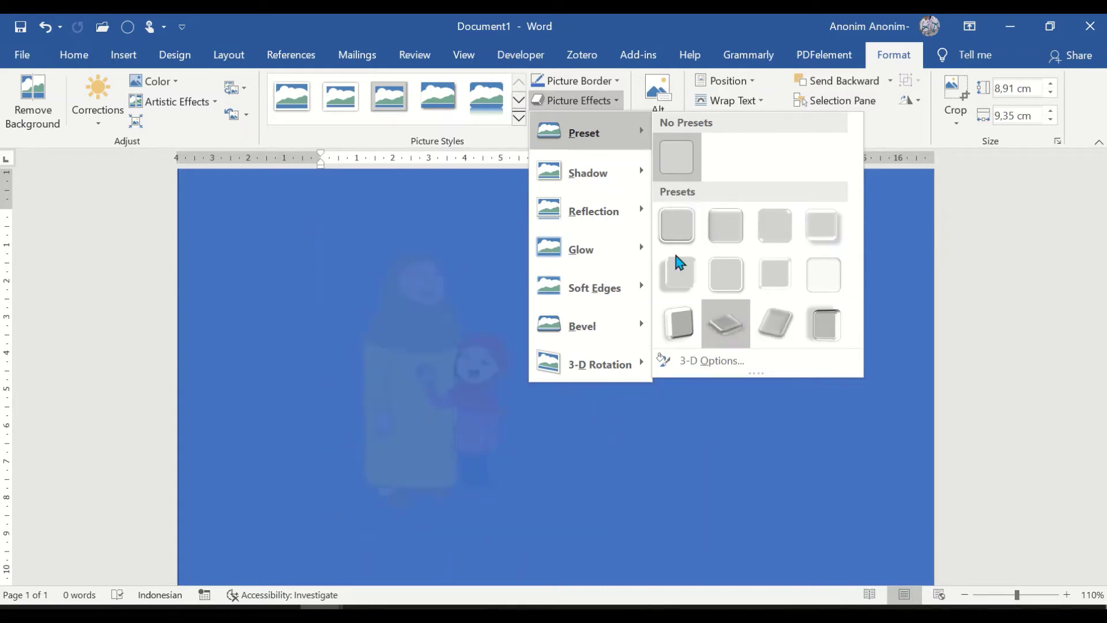
mouse_move(585, 185)
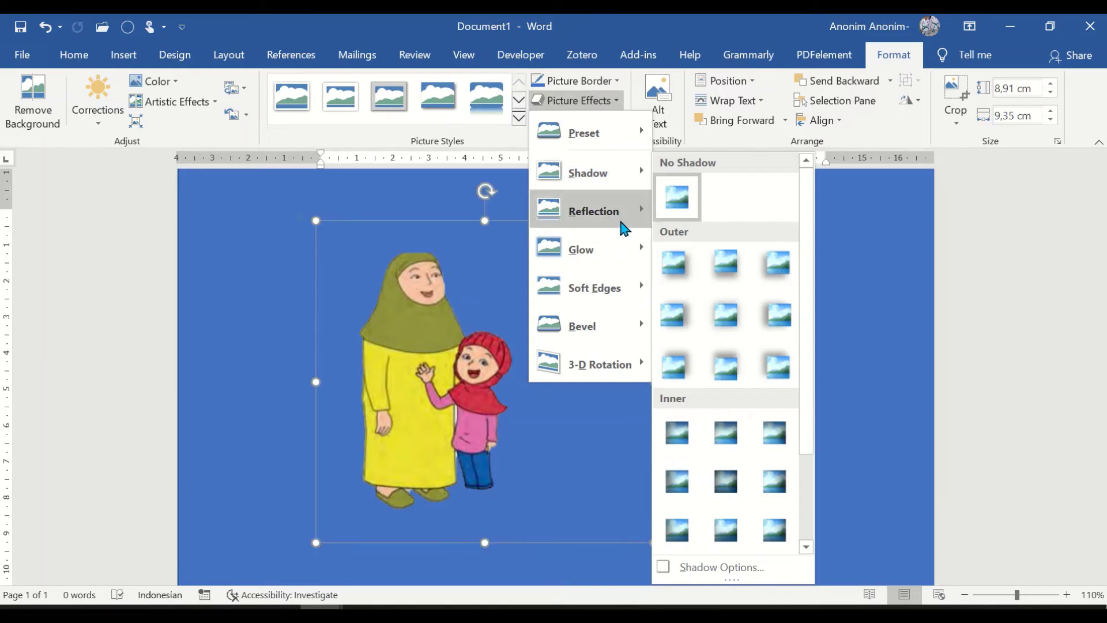
mouse_move(624, 229)
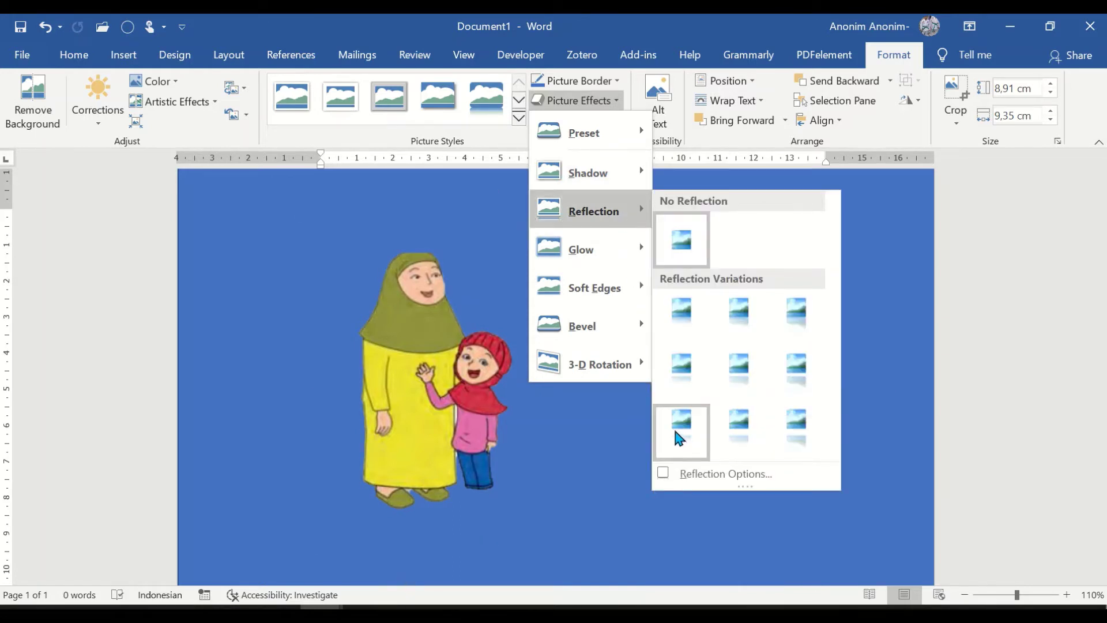
scroll(673, 427, down, 3)
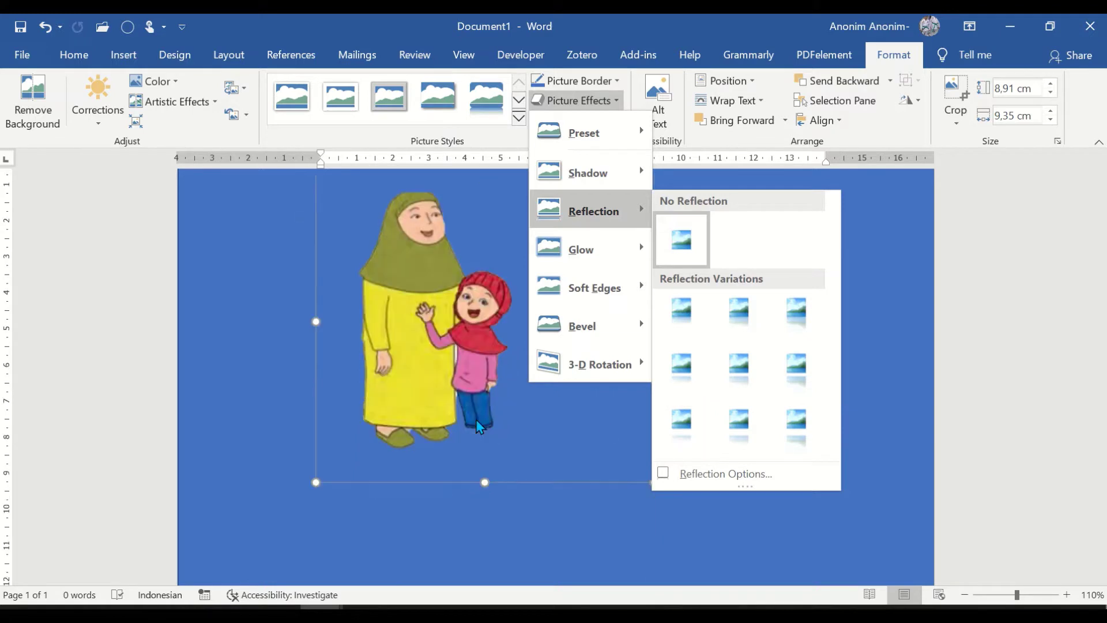
click(678, 383)
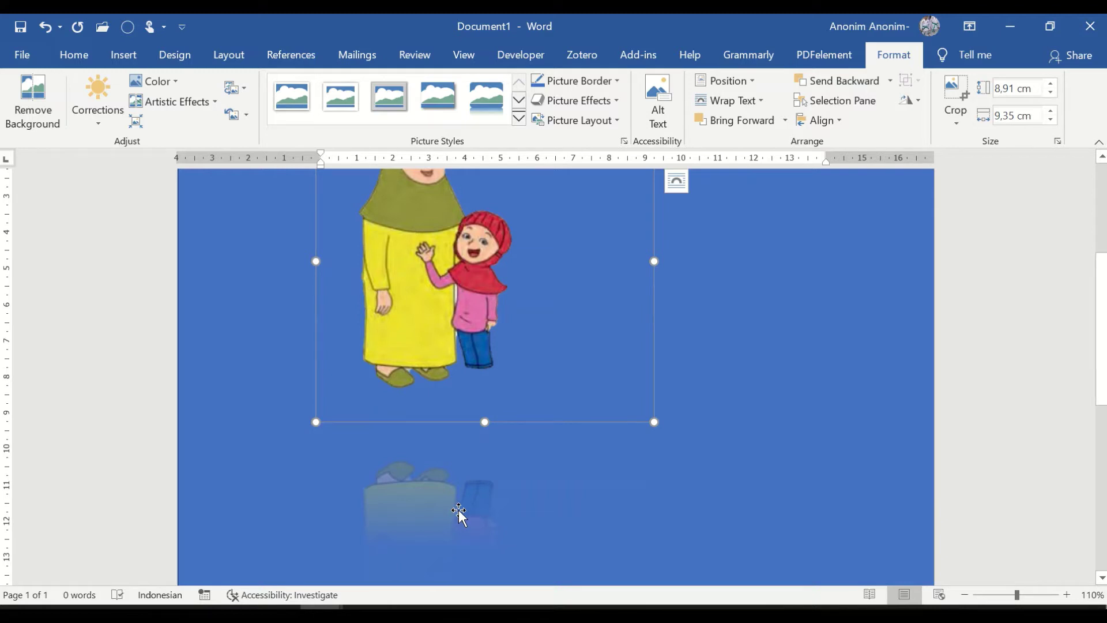
key(ctrl+z)
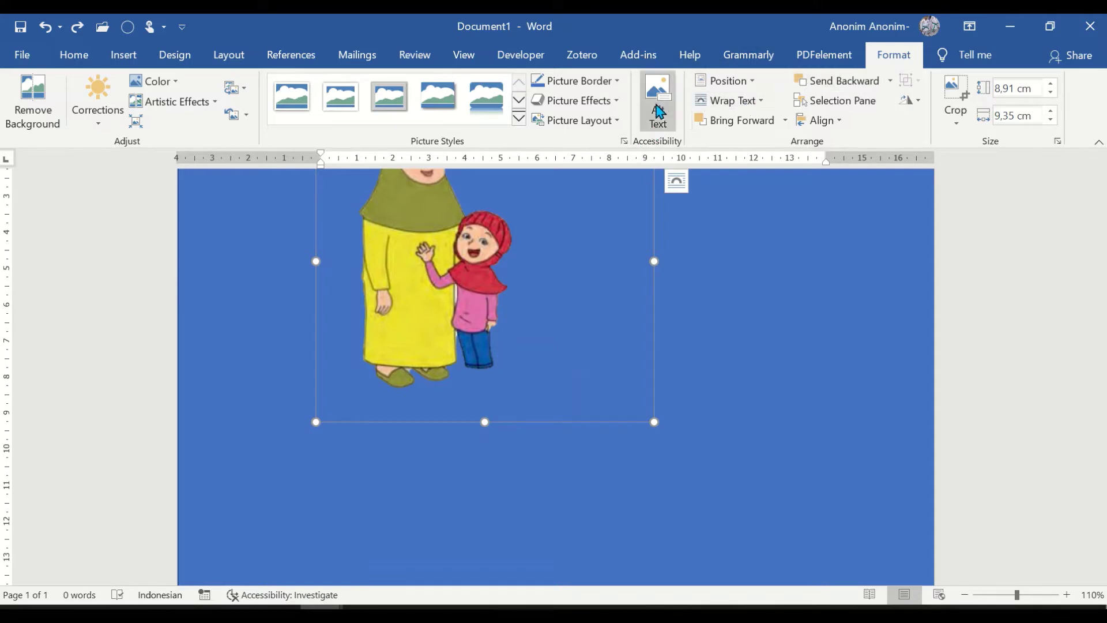
Step: Apply the third bevel in the last row of picture bevel effects to the family picture
click(617, 101)
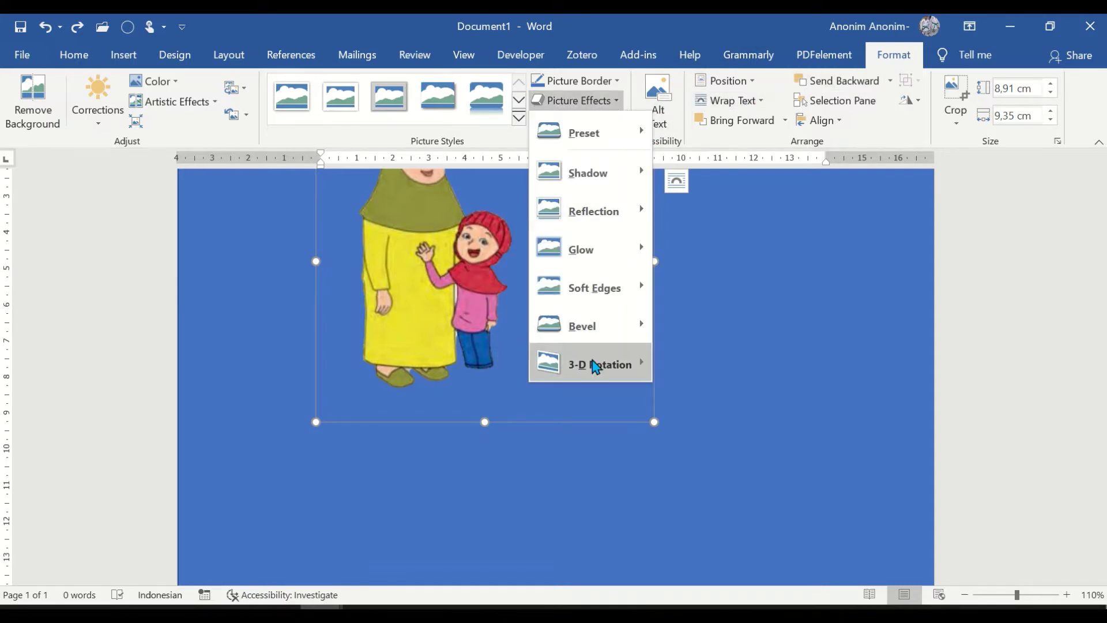
mouse_move(594, 368)
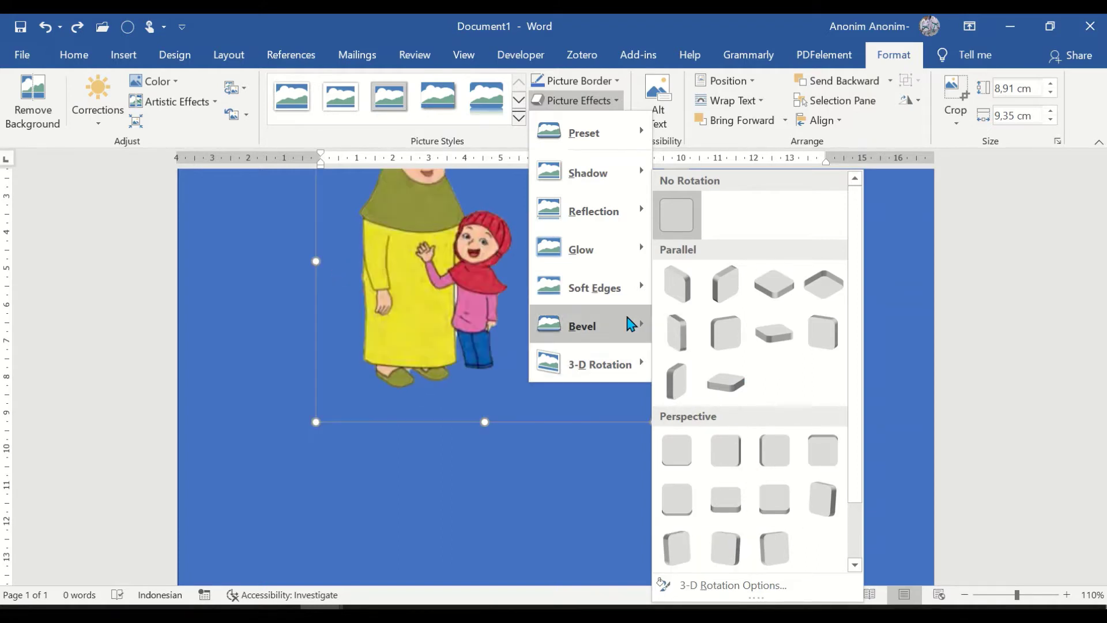
mouse_move(634, 323)
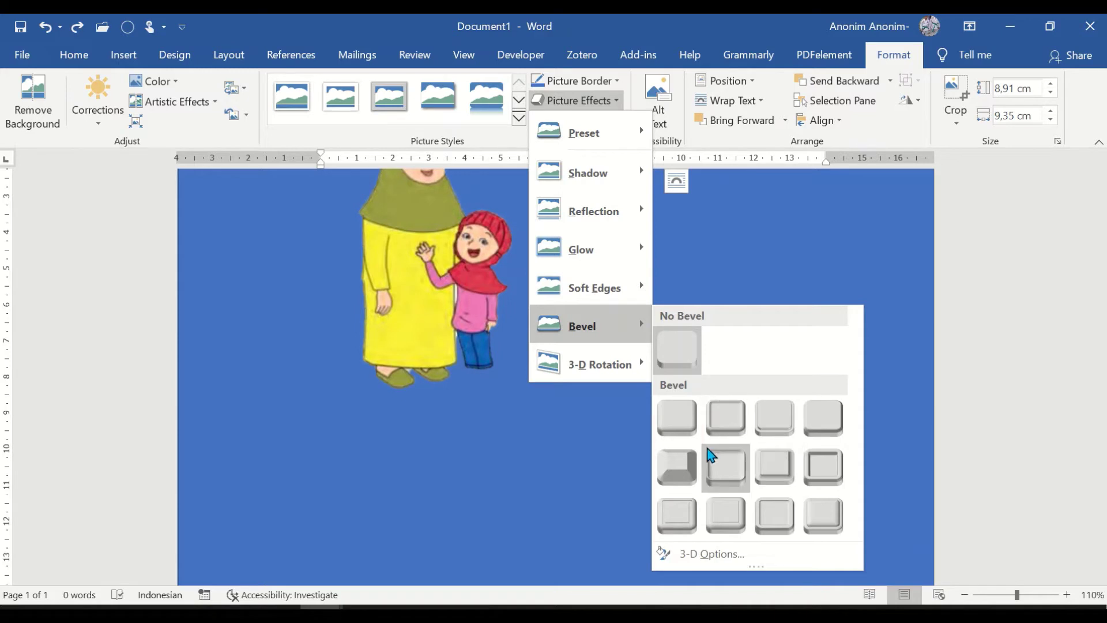
click(775, 522)
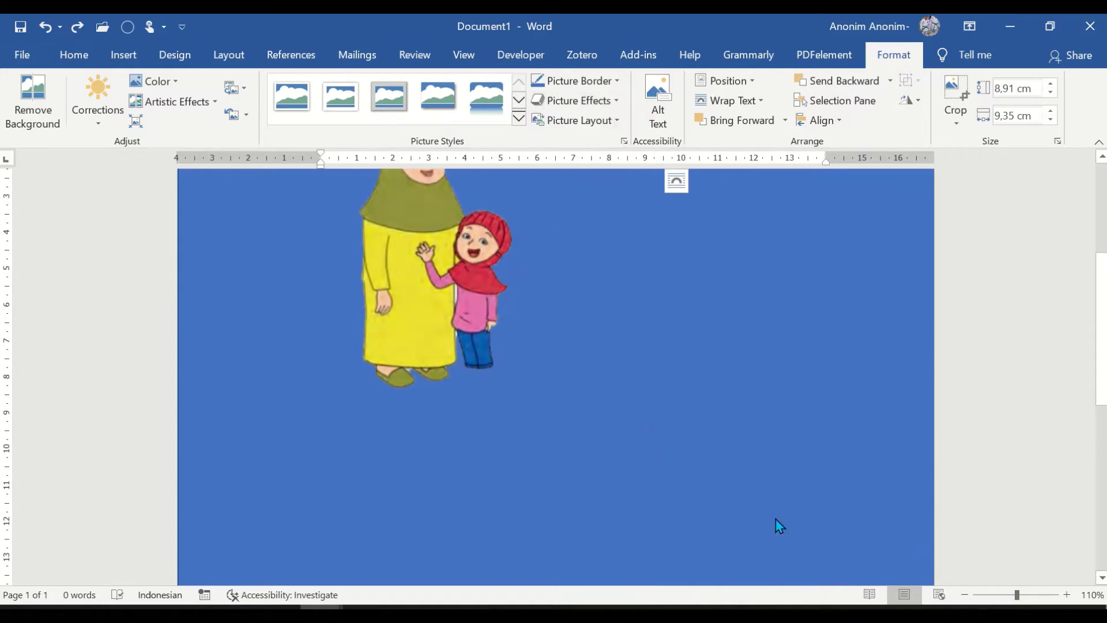
scroll(829, 418, up, 3)
click(828, 416)
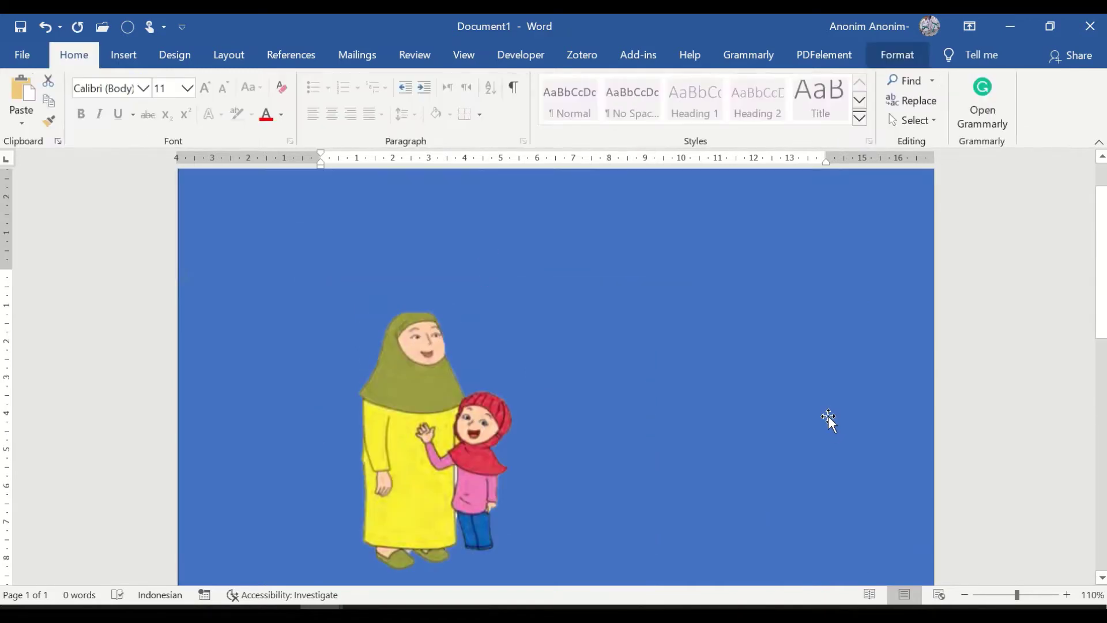
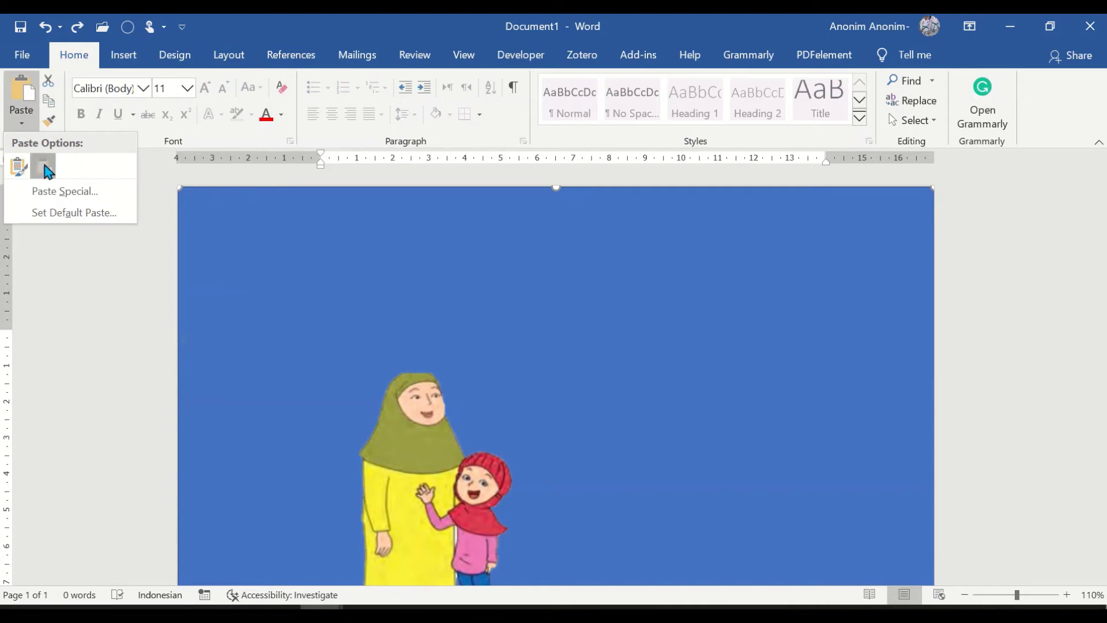
Step: Paste the blue background together with the family picture, and move it down and to the left across the page
click(45, 166)
drag(568, 282, 310, 461)
drag(632, 331, 370, 514)
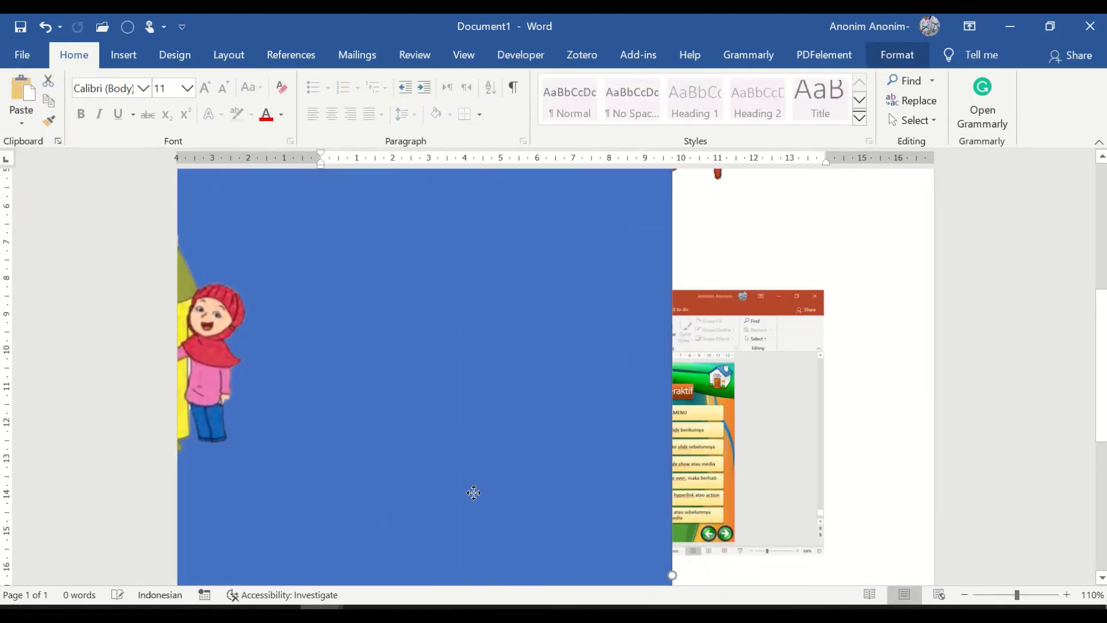
scroll(474, 456, down, 2)
scroll(475, 414, up, 6)
Step: Try to move the bed picture slightly upward on the page
click(574, 358)
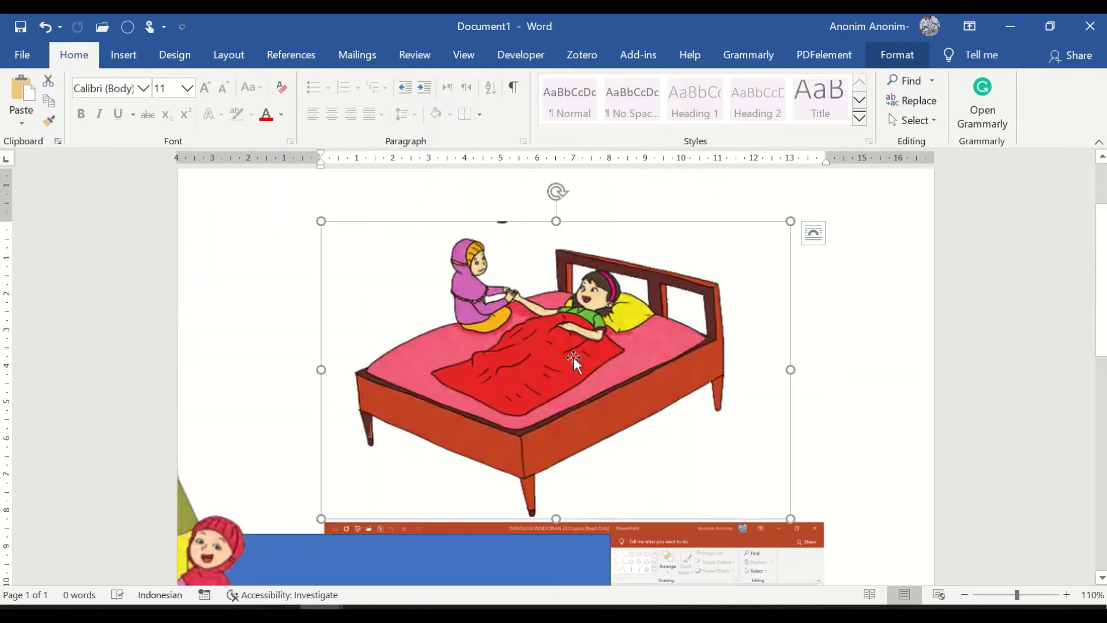
drag(573, 358, 573, 342)
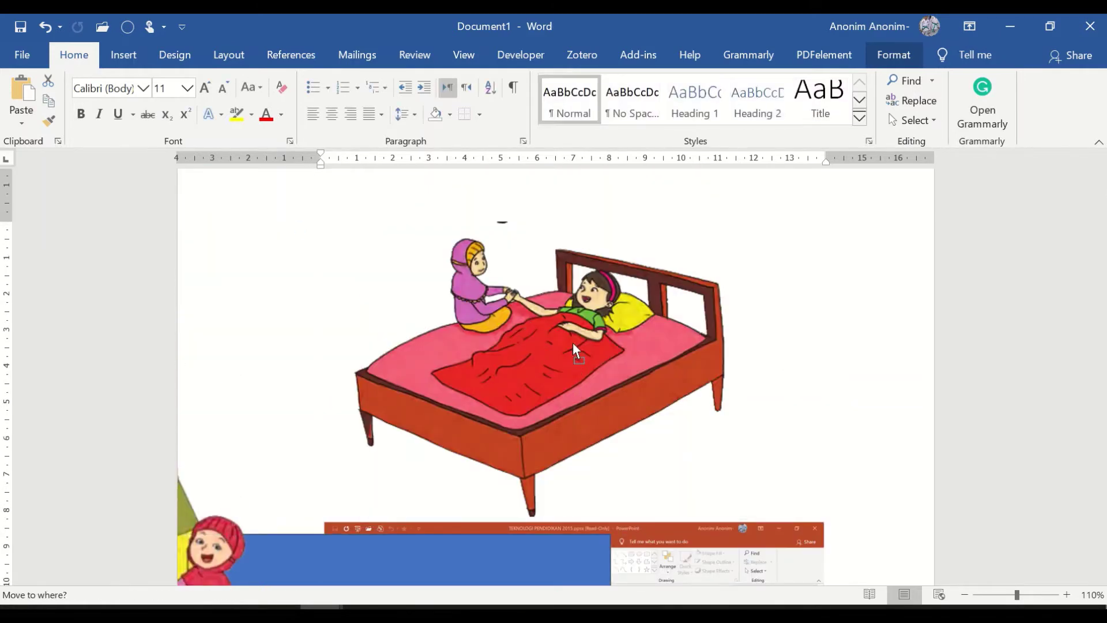
drag(573, 343, 573, 343)
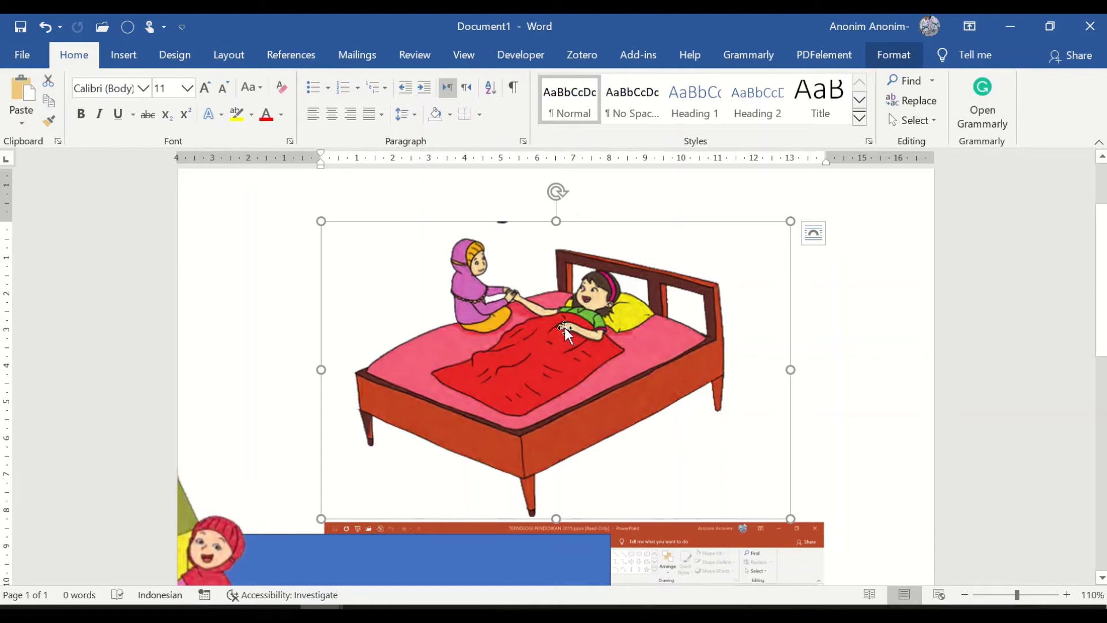
Step: Switch to Nitro Pro and look through the open PDF documents for content to copy
key(alt+Tab)
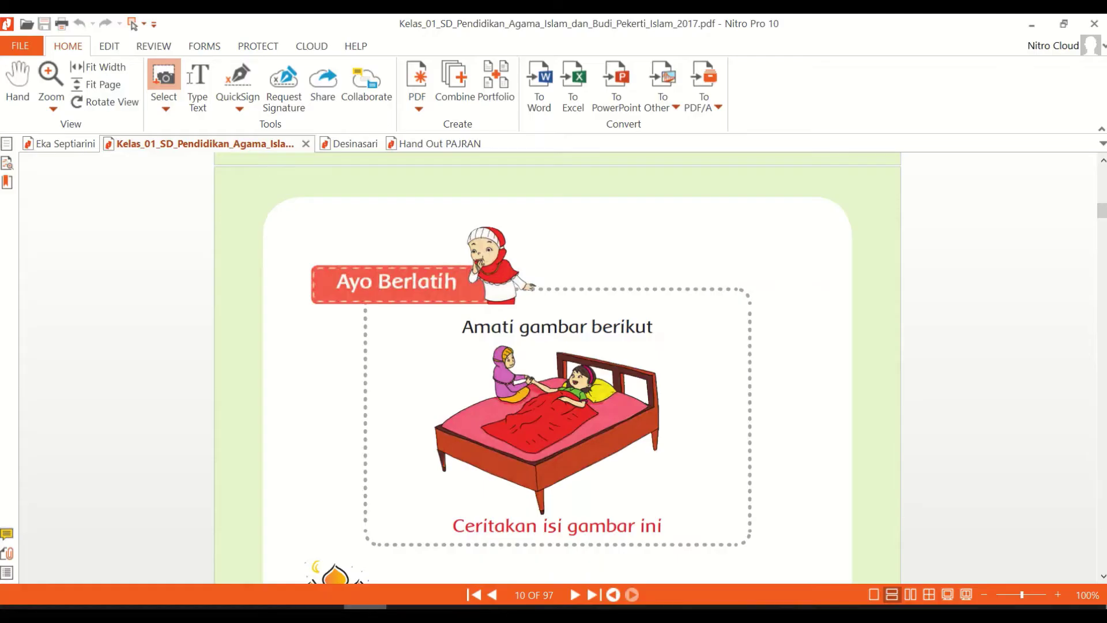
click(356, 145)
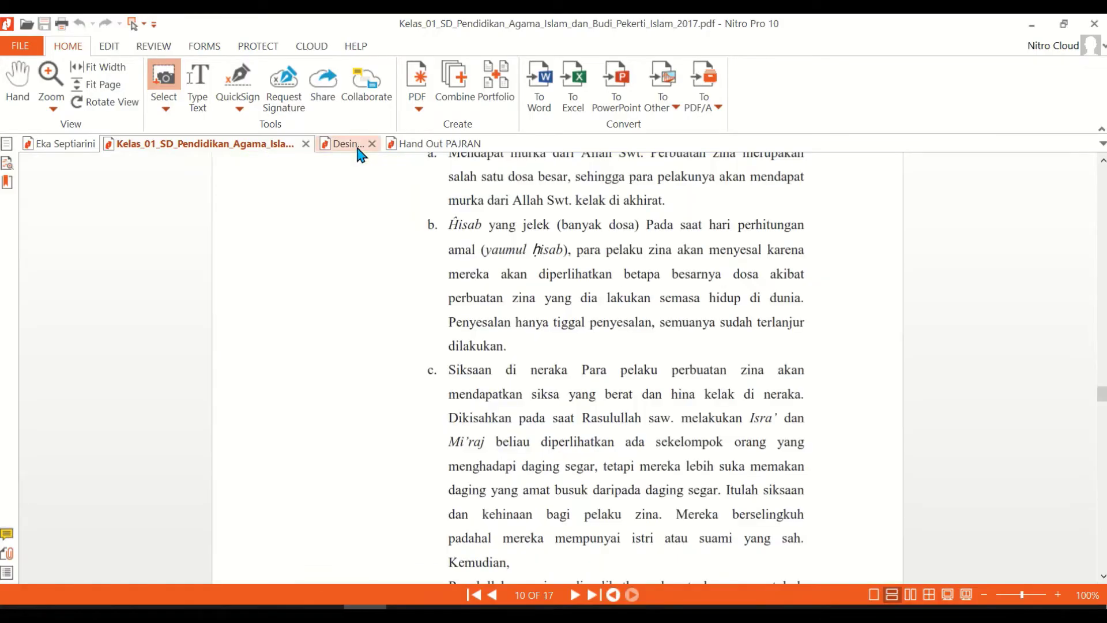
click(66, 144)
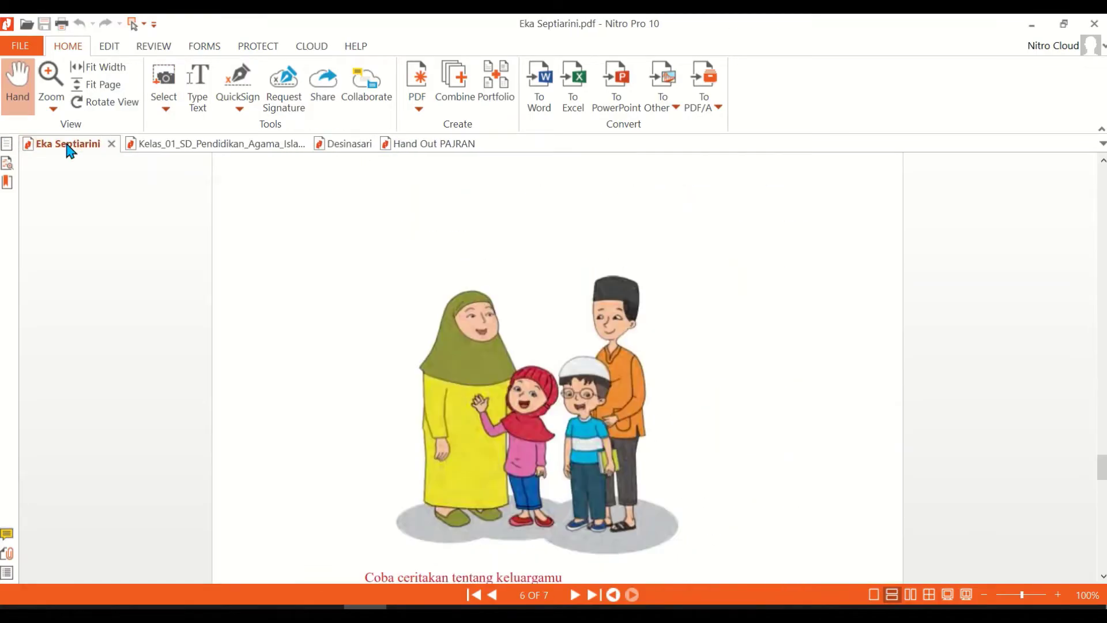
scroll(383, 360, down, 5)
scroll(386, 357, down, 10)
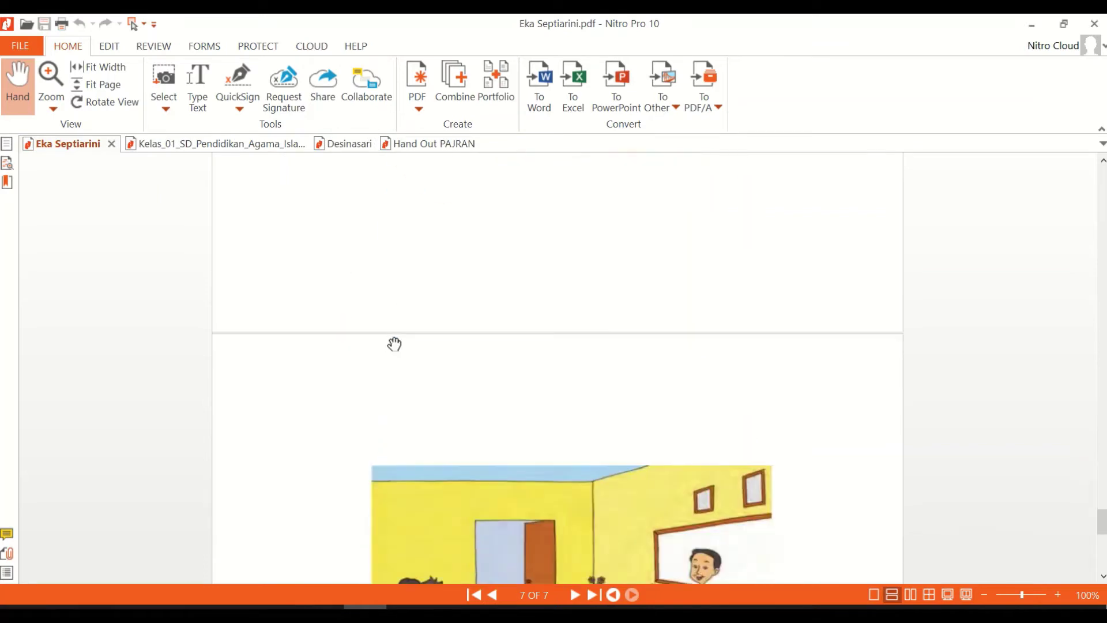
click(364, 144)
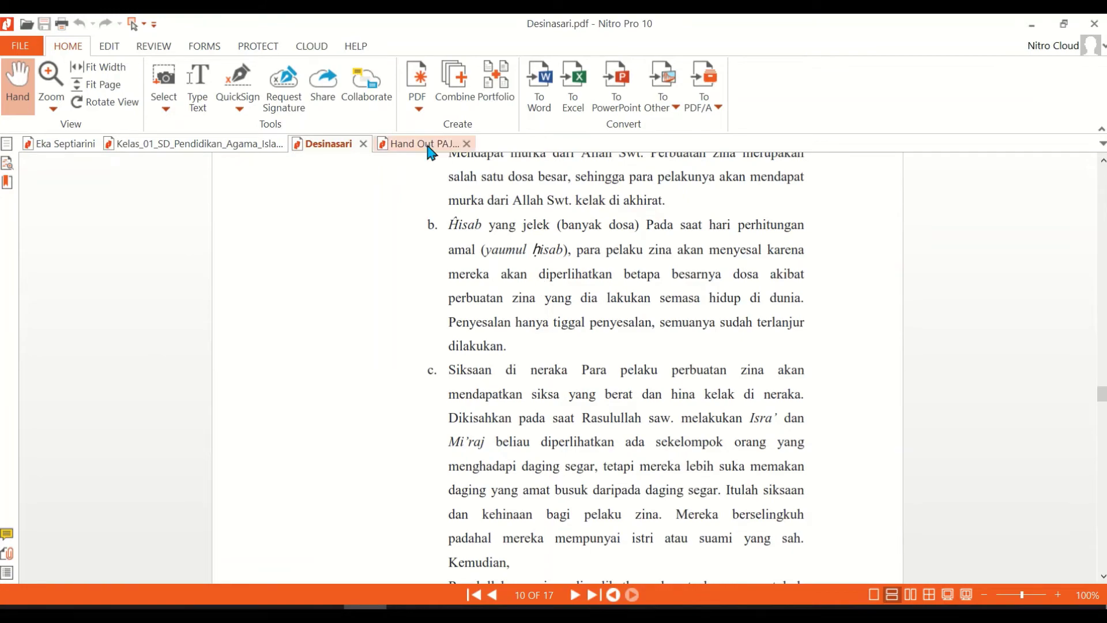
Step: Bring up the Hand Out PAJRAN PDF and go to the numbered list of prayer steps on page 5
click(430, 145)
scroll(535, 313, up, 3)
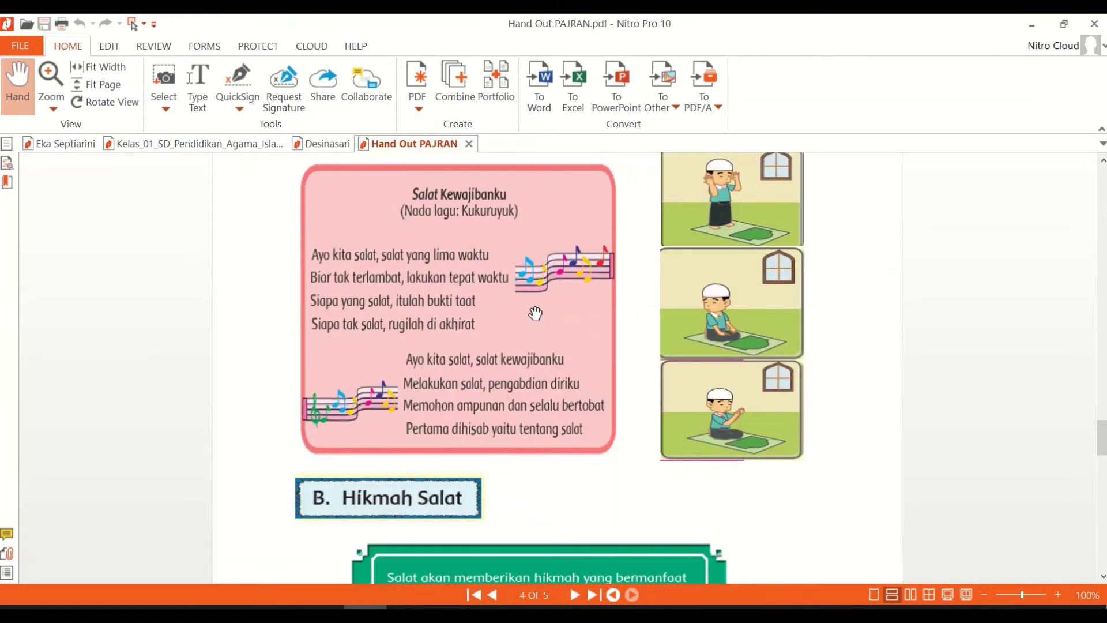
scroll(535, 313, up, 7)
scroll(536, 309, down, 15)
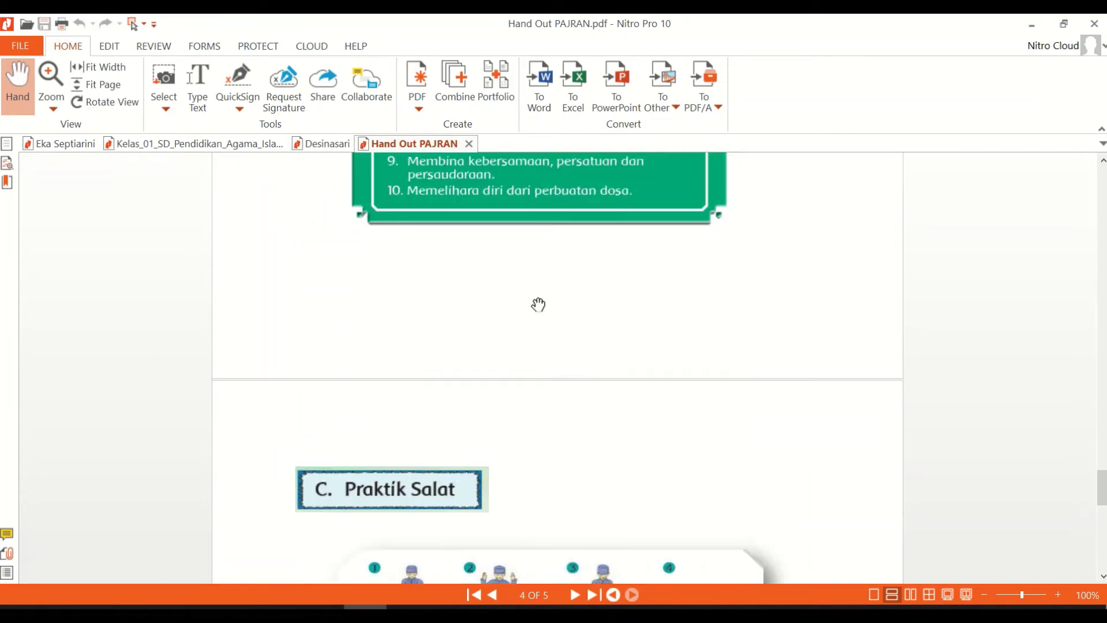
scroll(538, 304, down, 15)
scroll(375, 244, up, 3)
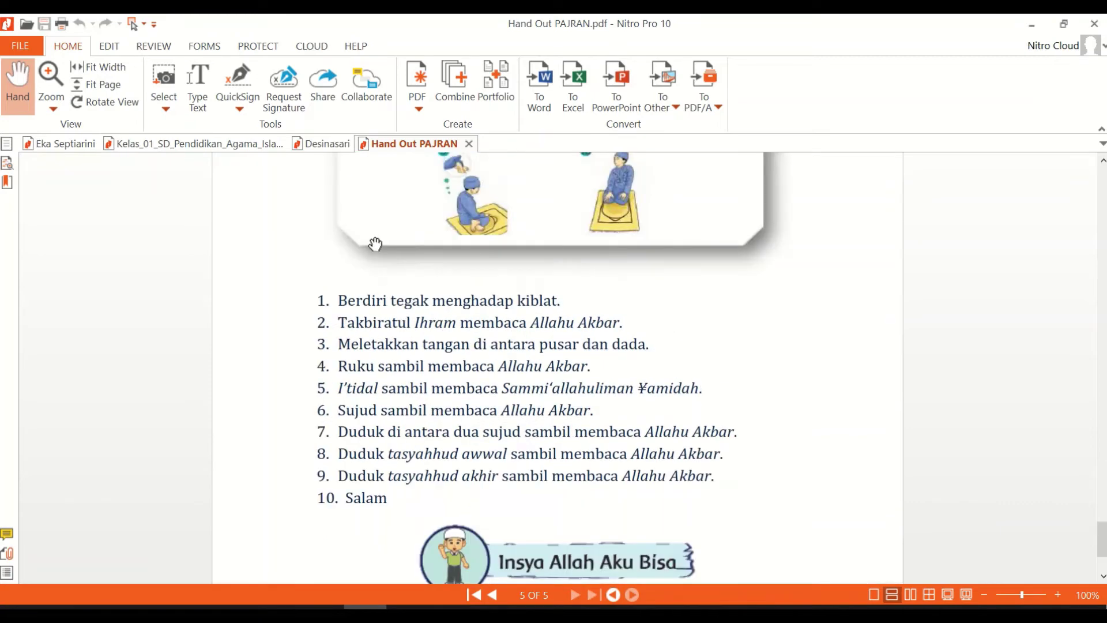
click(197, 87)
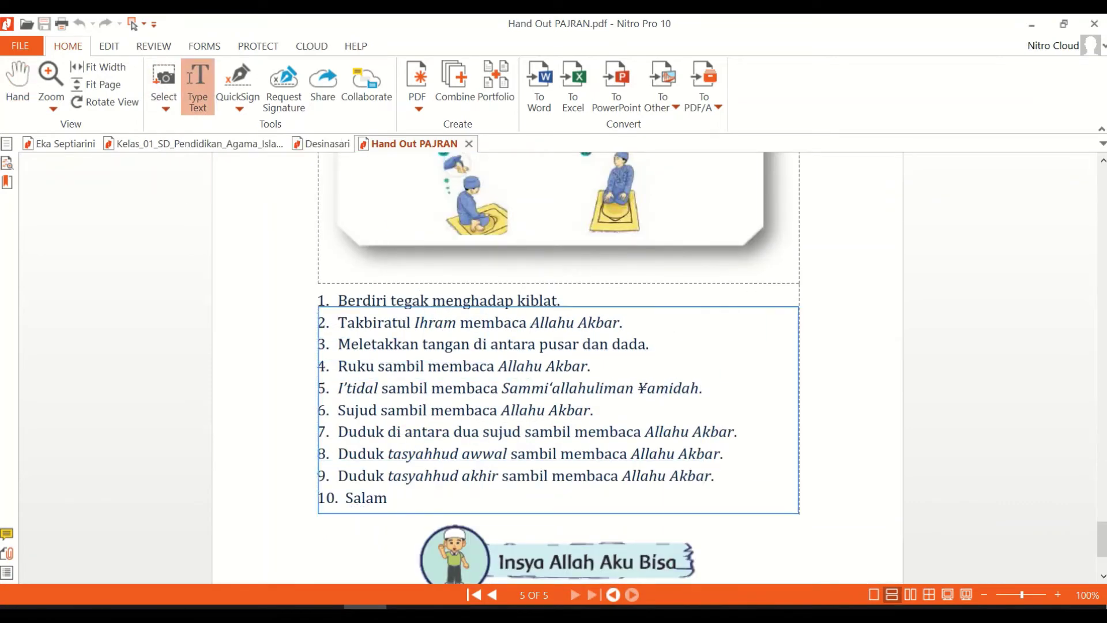
click(319, 314)
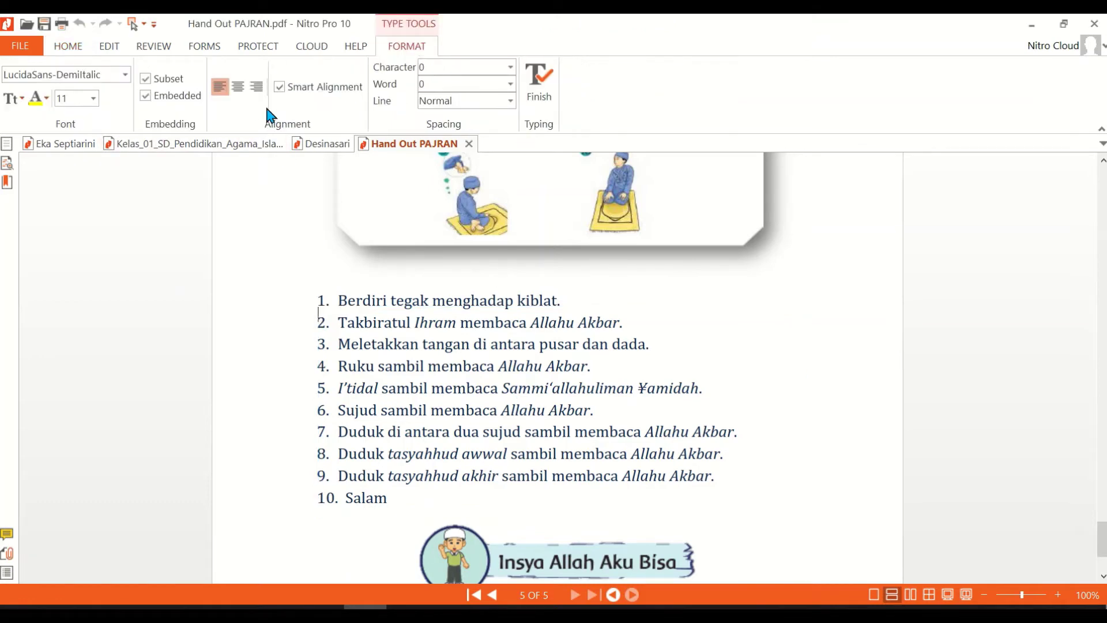
key(Escape)
key(Escape)
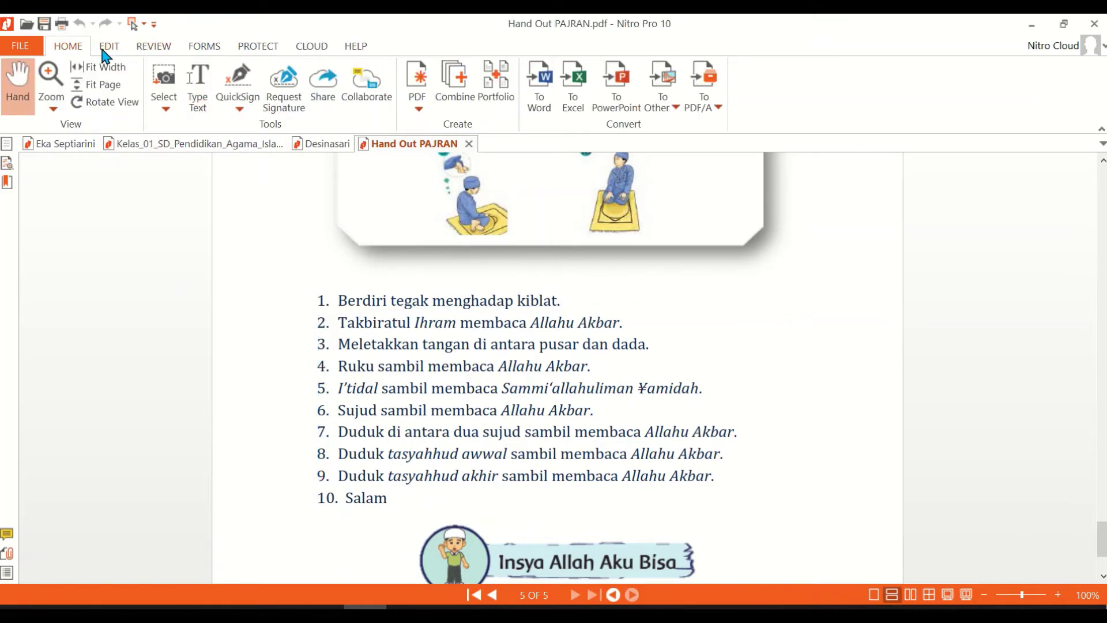
click(105, 51)
click(79, 51)
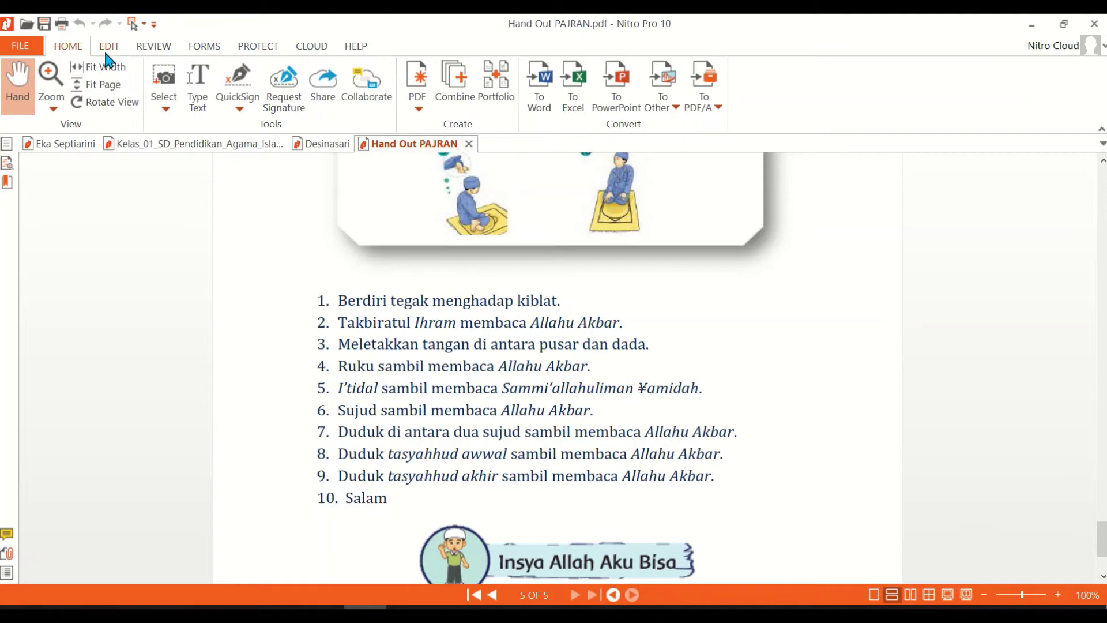
Step: Copy the text of the ten-item numbered list of prayer steps, and switch back to Document1 in Word
click(164, 109)
click(173, 124)
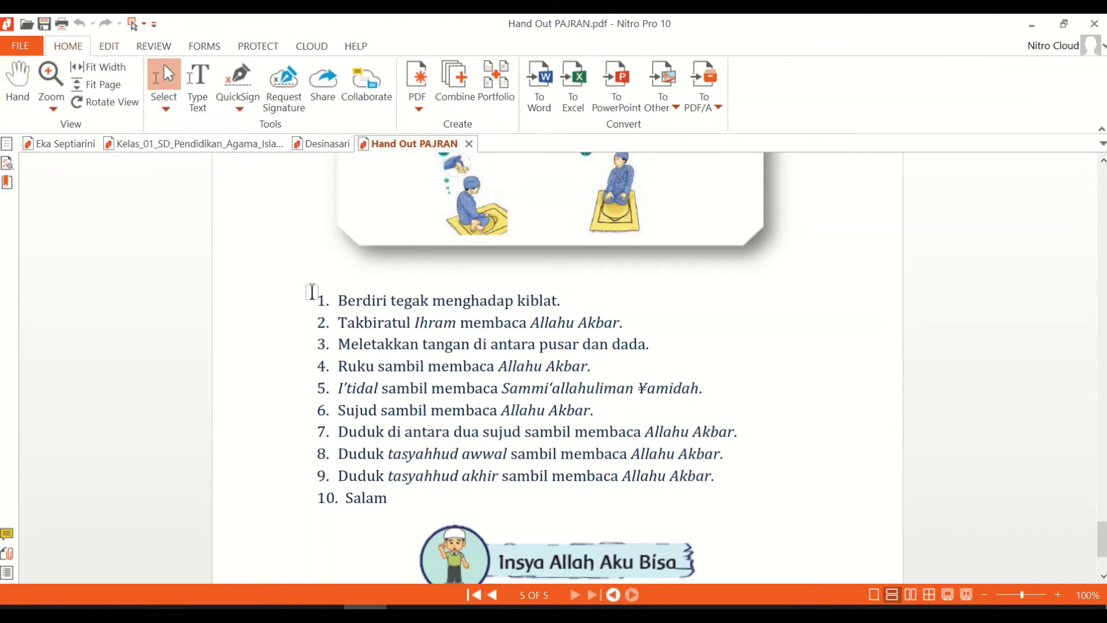
drag(313, 295, 775, 525)
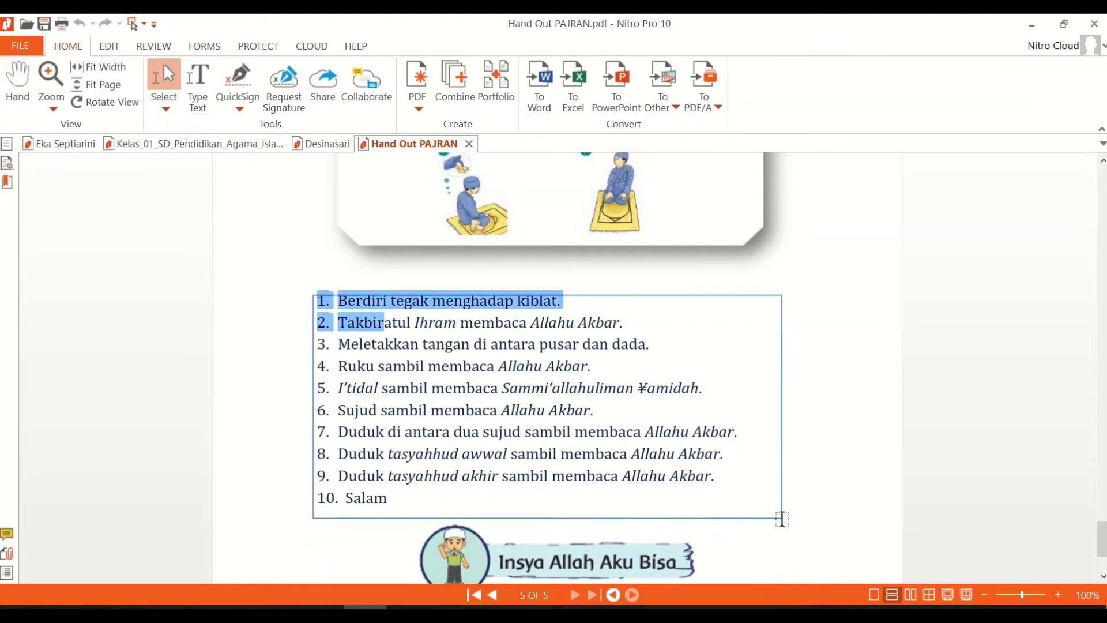
right_click(640, 457)
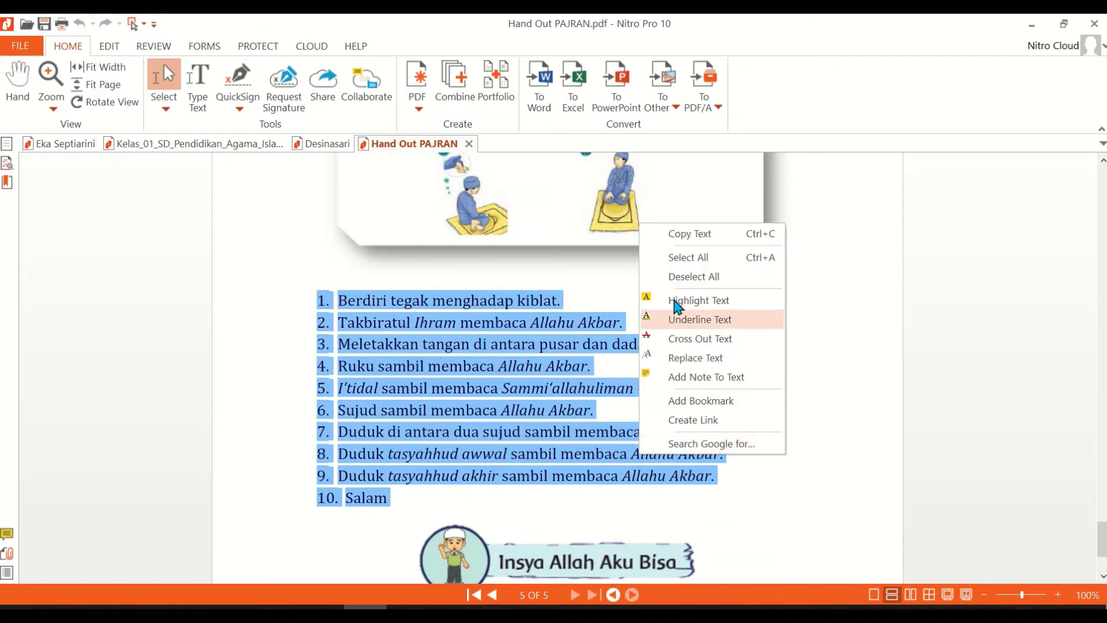
click(681, 236)
mouse_move(343, 602)
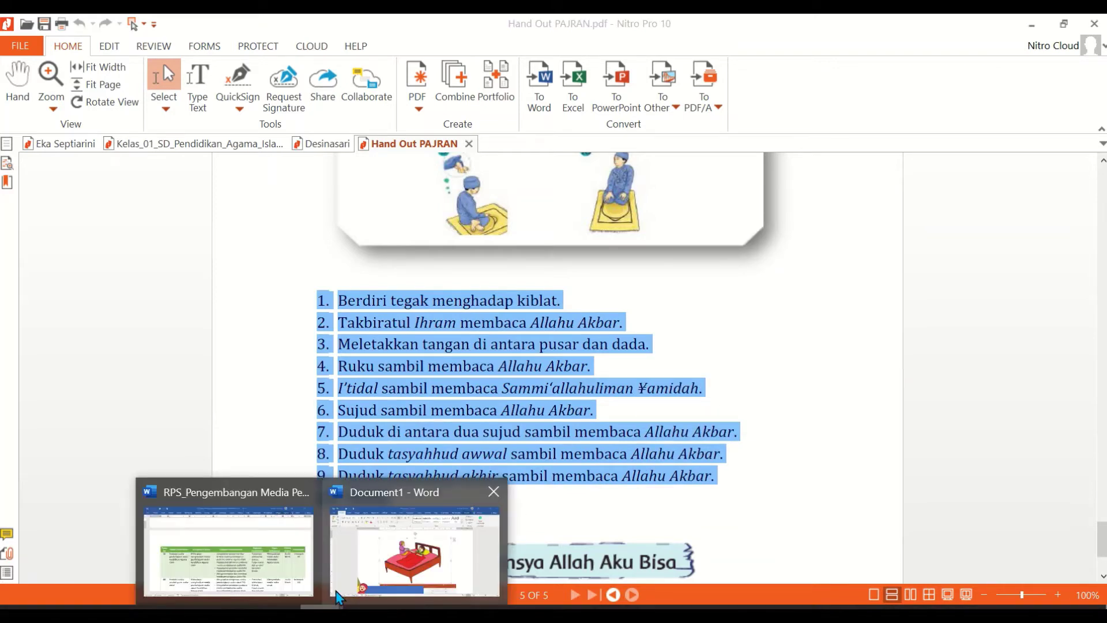
click(384, 549)
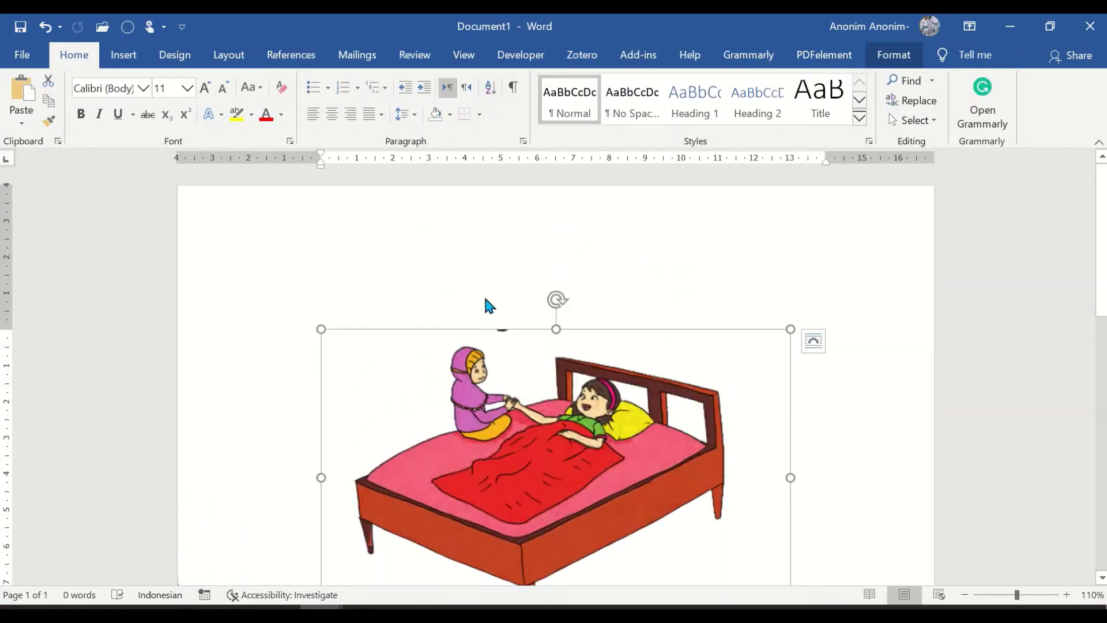
Step: Delete the large blue rectangle covering the page and move the mother-and-daughter picture to the page's right side, beside the bed picture
scroll(690, 344, down, 8)
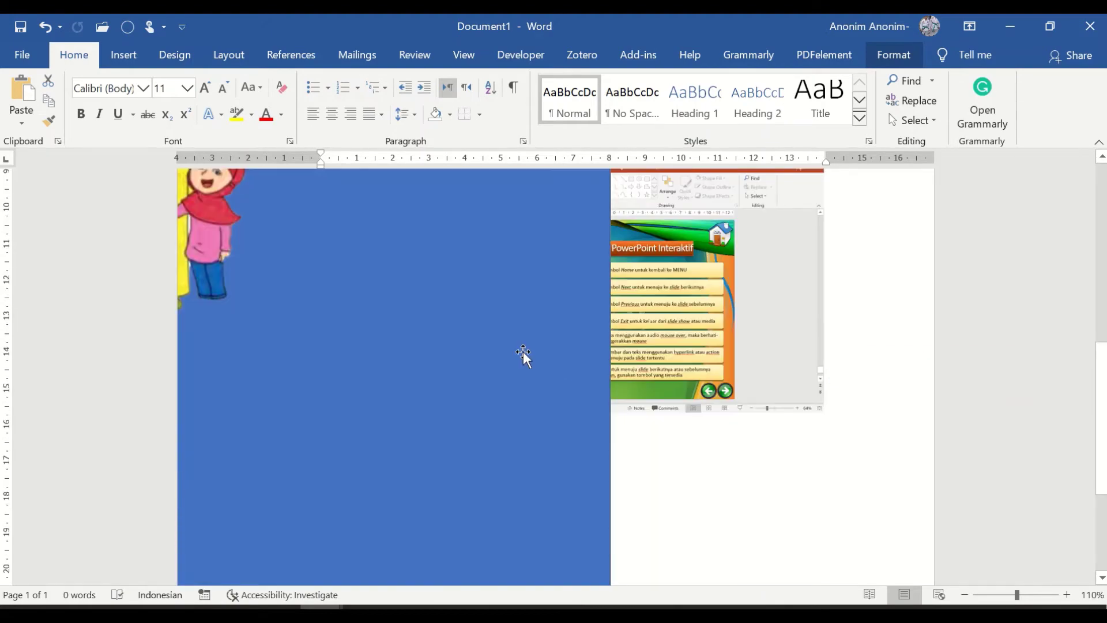
key(Delete)
scroll(522, 352, down, 3)
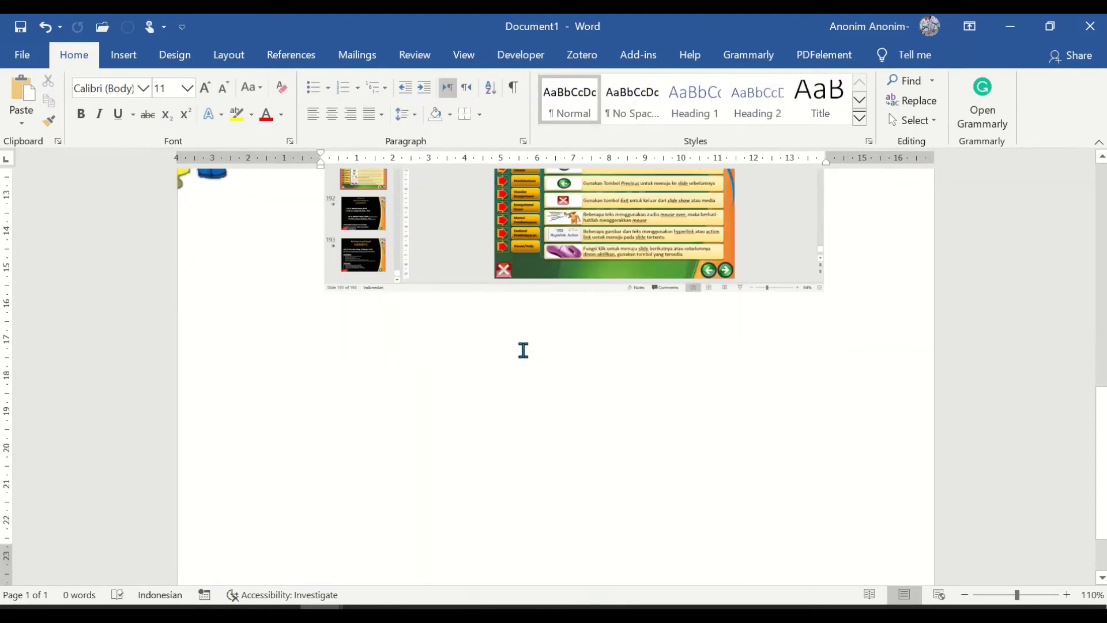
scroll(271, 328, up, 5)
drag(272, 329, 876, 326)
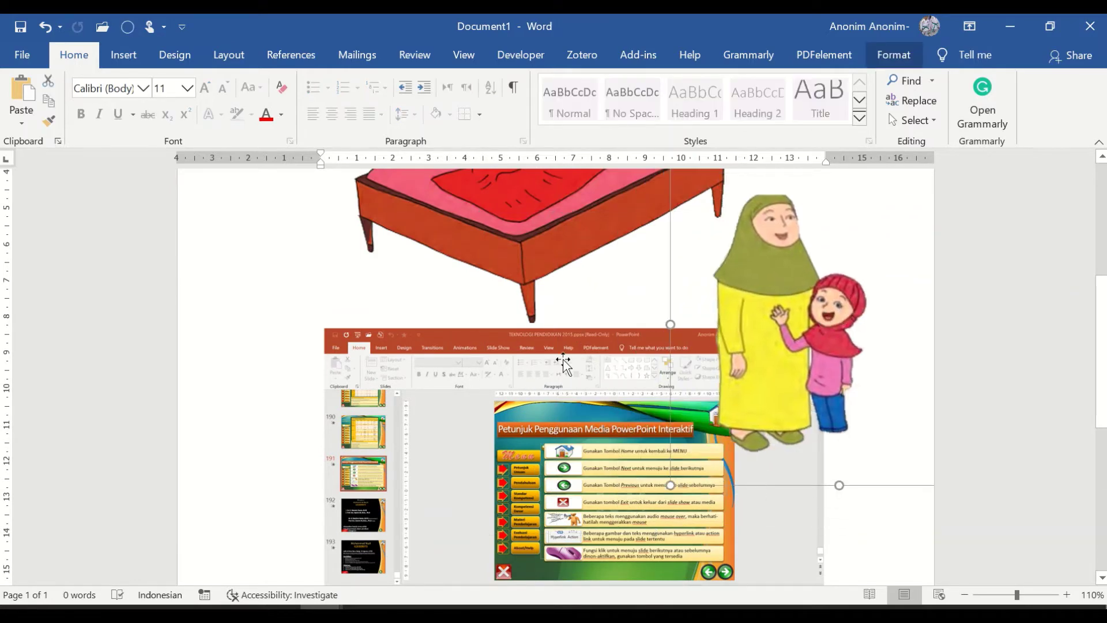
Step: Paste the copied ten-item list of prayer steps on a new line below the PowerPoint screenshot
scroll(663, 375, down, 4)
click(873, 345)
key(Return)
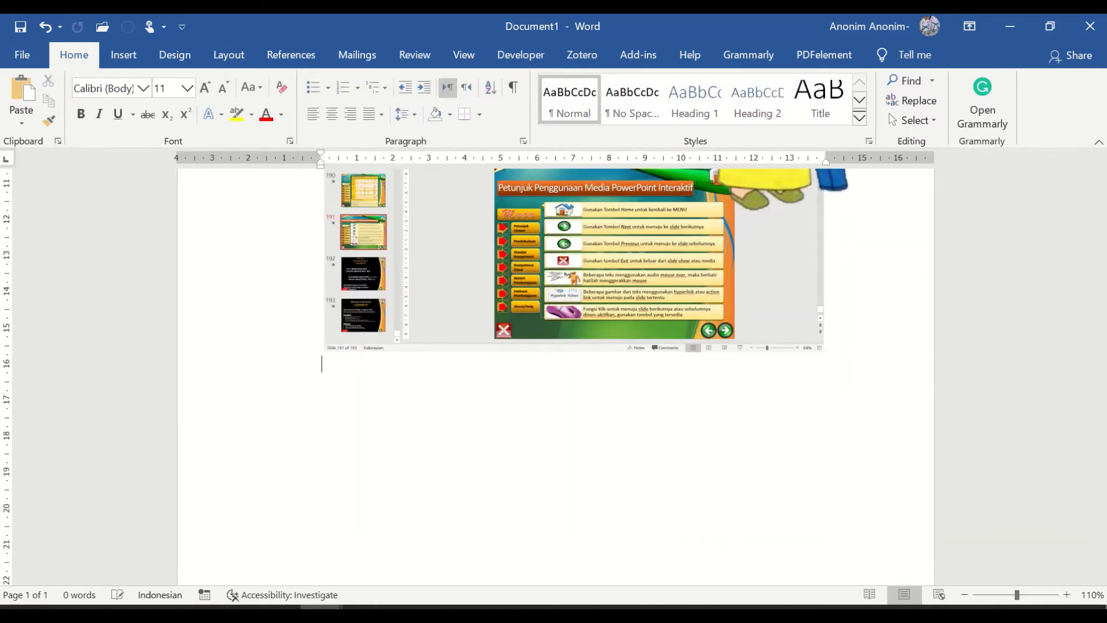
text(Berdiri tegak menghadap kiblat. Takbiratul Ihram membaca Allahu Akbar. Meletakkan tangan di antara pusar dan dada. Ruku sambil membaca Allahu Akbar. I’tidal sambil membaca Sammi‘allahuliman ¥amidah. Sujud sambil membaca Allahu Akbar. Duduk di antara dua sujud sambil membaca Allahu Akbar. Duduk tasyahhud awwal sambil membaca Allahu Akbar. Duduk tasyahhud akhir sambil membaca Allahu Akbar. Salam)
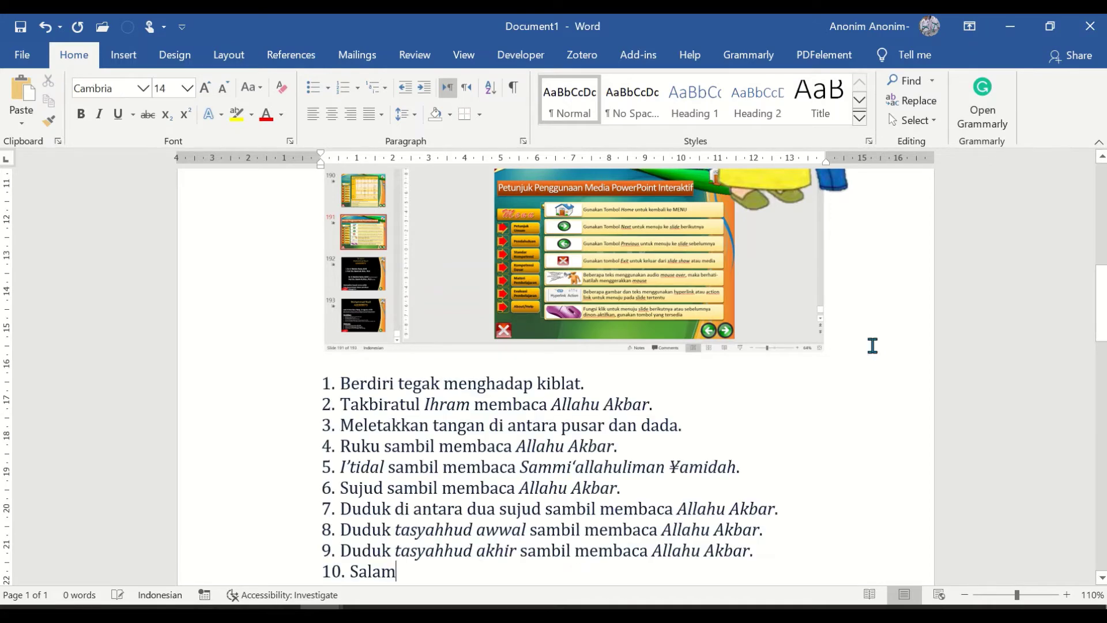
Step: Change the font of the whole ten-item prayer list to Britannic Bold
scroll(300, 346, down, 2)
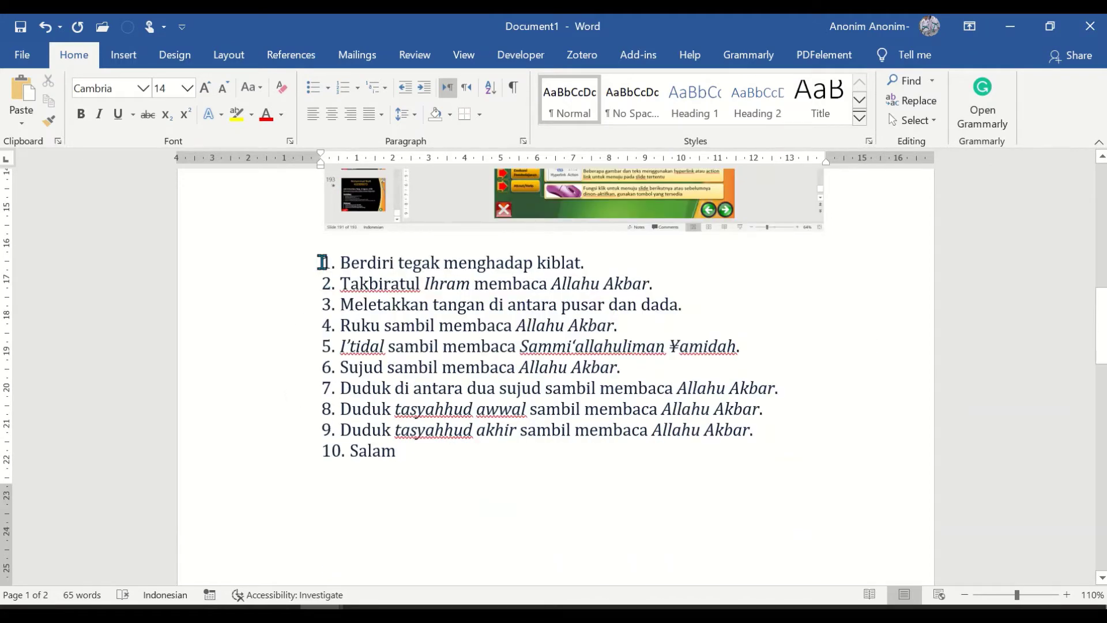
drag(322, 262, 403, 450)
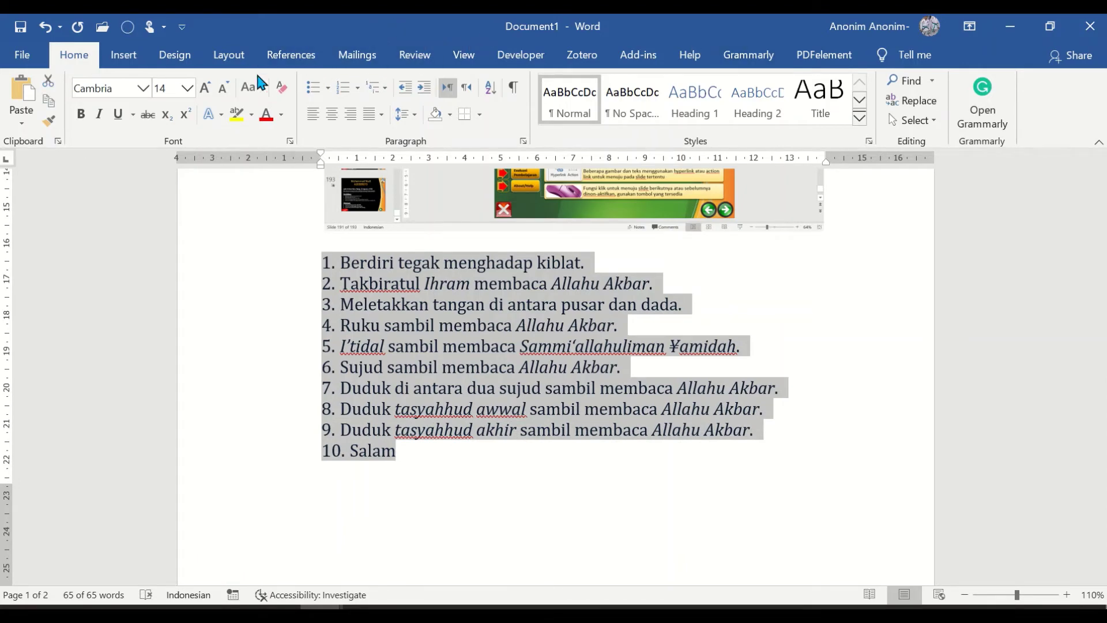
click(144, 91)
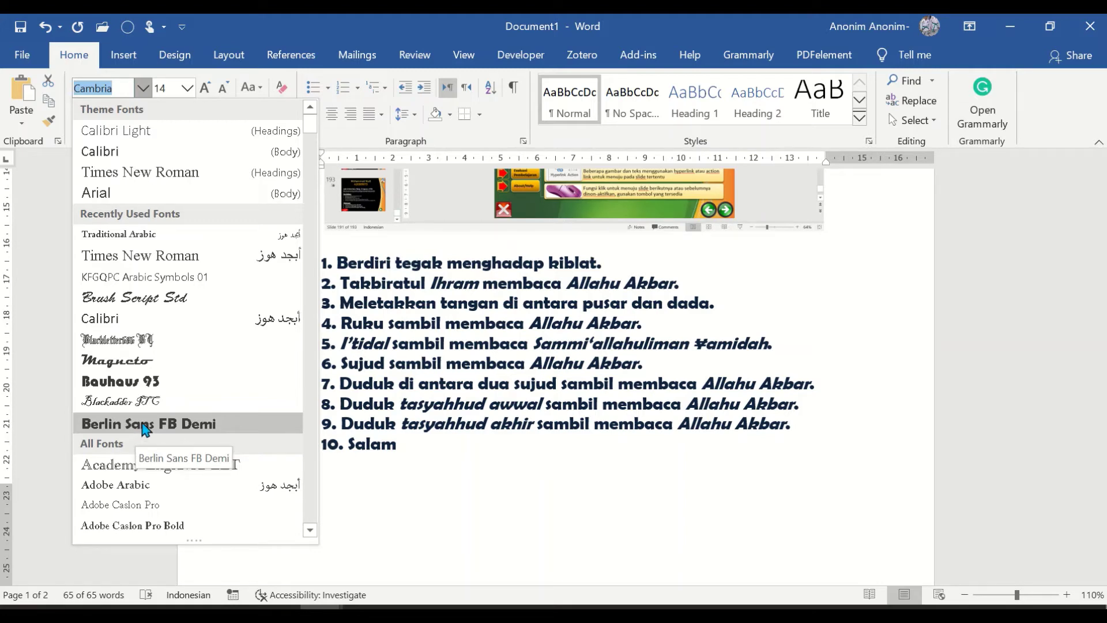
scroll(213, 314, down, 2)
scroll(214, 316, down, 10)
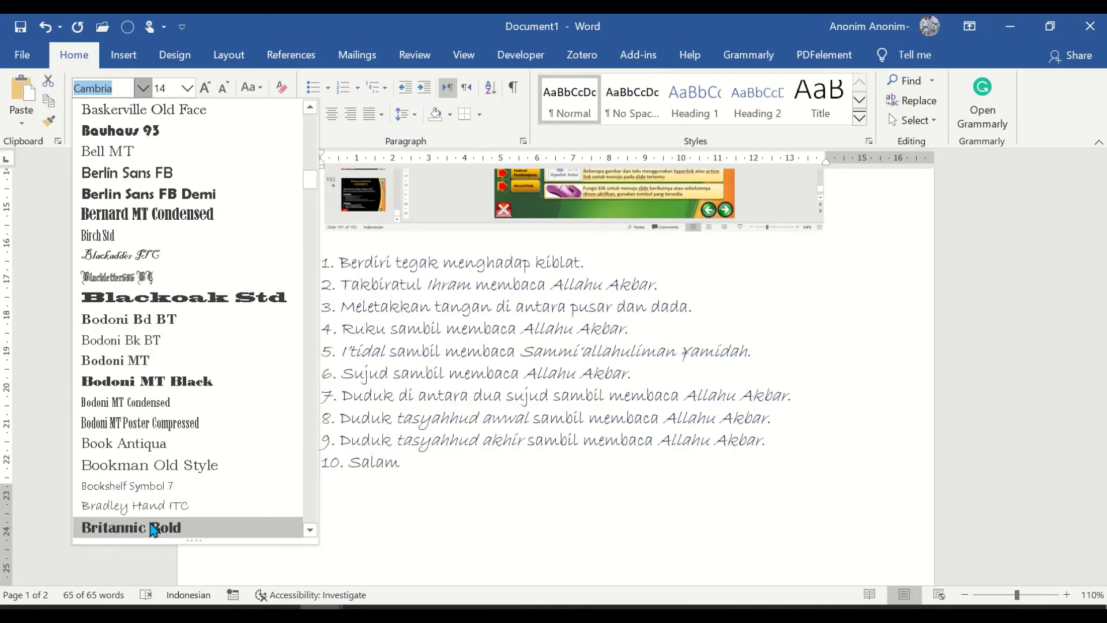
key(Escape)
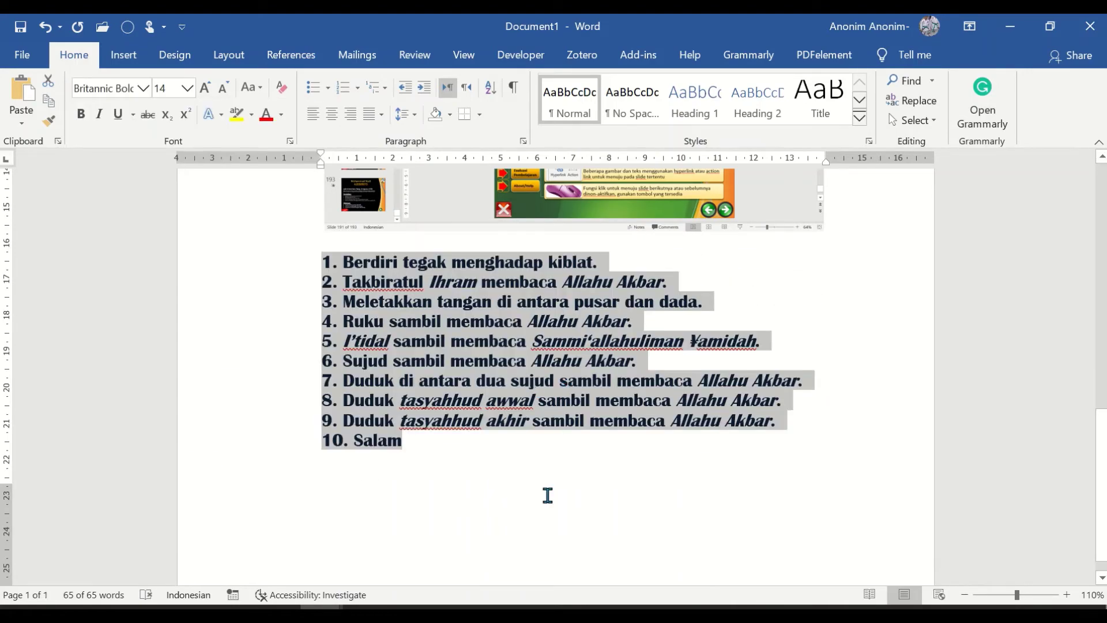
Step: Select the first item of the prayer list and look at the available font colours
click(548, 496)
click(248, 263)
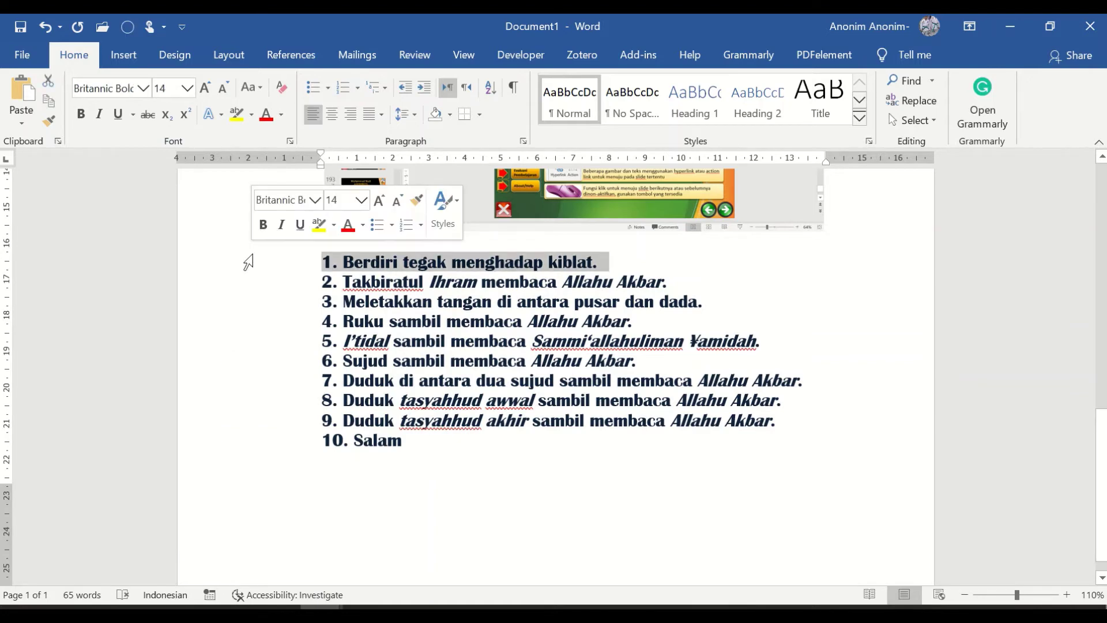
click(281, 115)
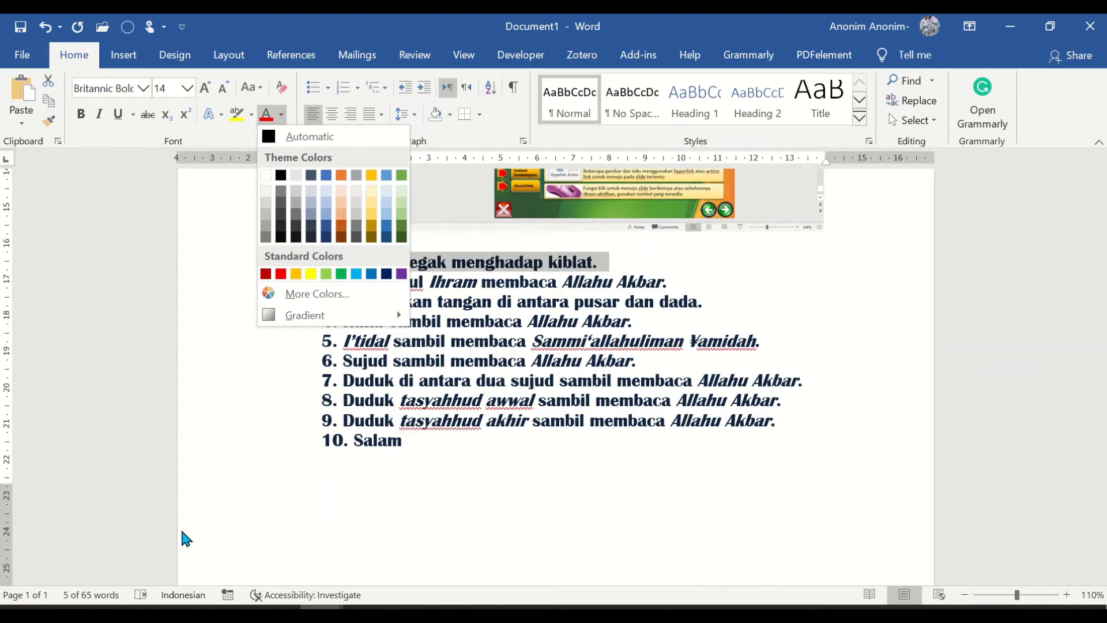
Step: Switch to Nitro Pro to view the green Hikmah Salat box on page 4 of Hand Out PAJRAN, and return to Document1 in Word
click(279, 606)
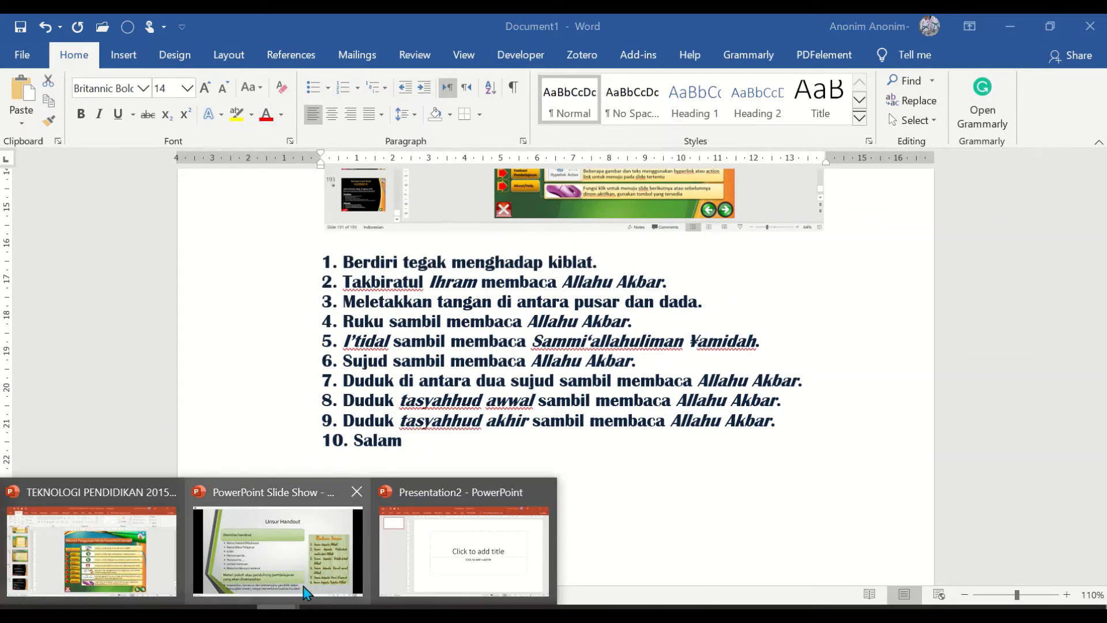
click(366, 606)
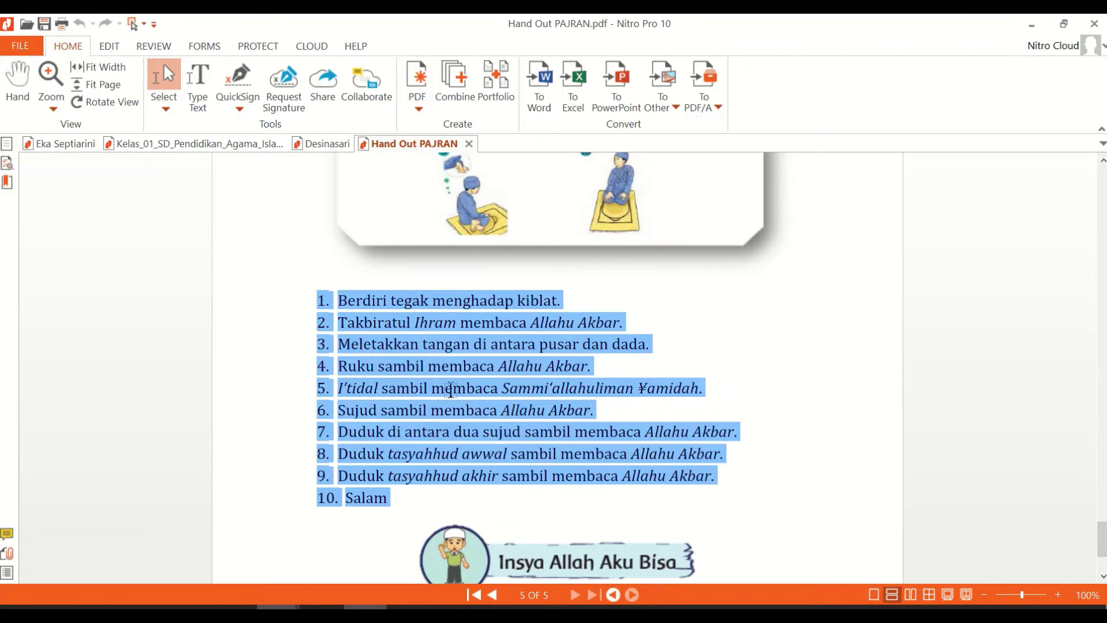
scroll(833, 277, up, 10)
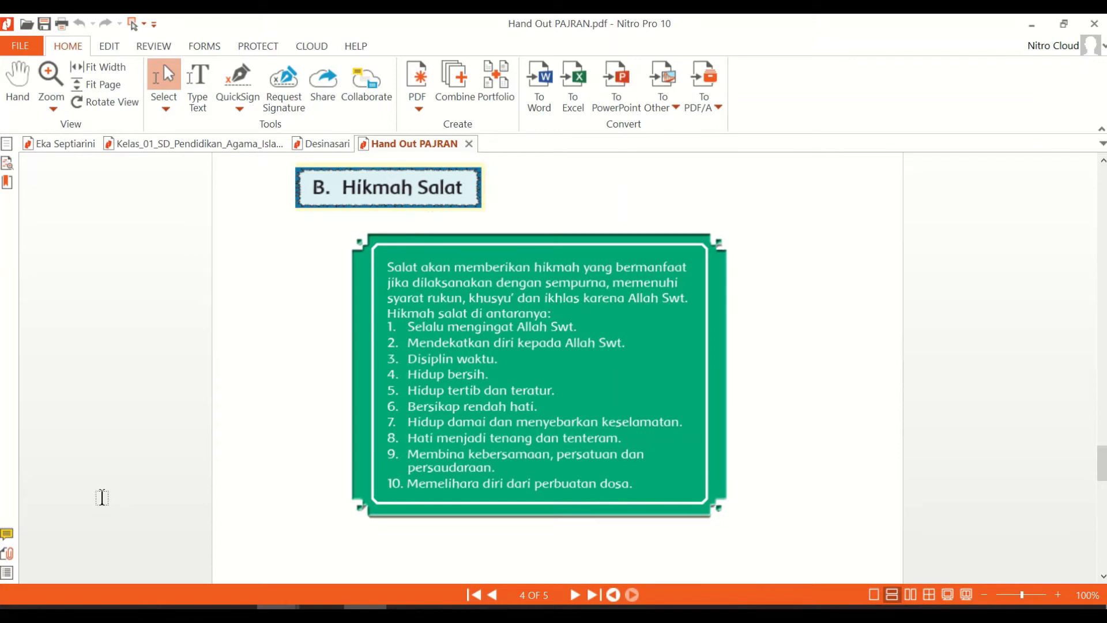
mouse_move(320, 606)
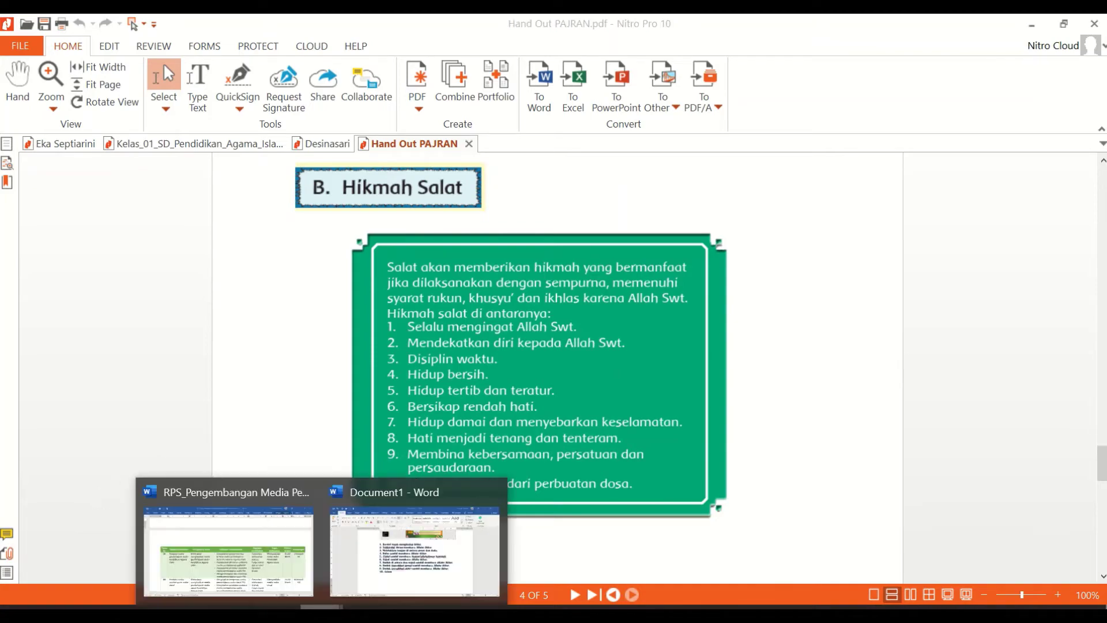
click(398, 559)
Step: Apply All Borders to the whole ten-item prayer list
drag(402, 439, 323, 259)
right_click(334, 272)
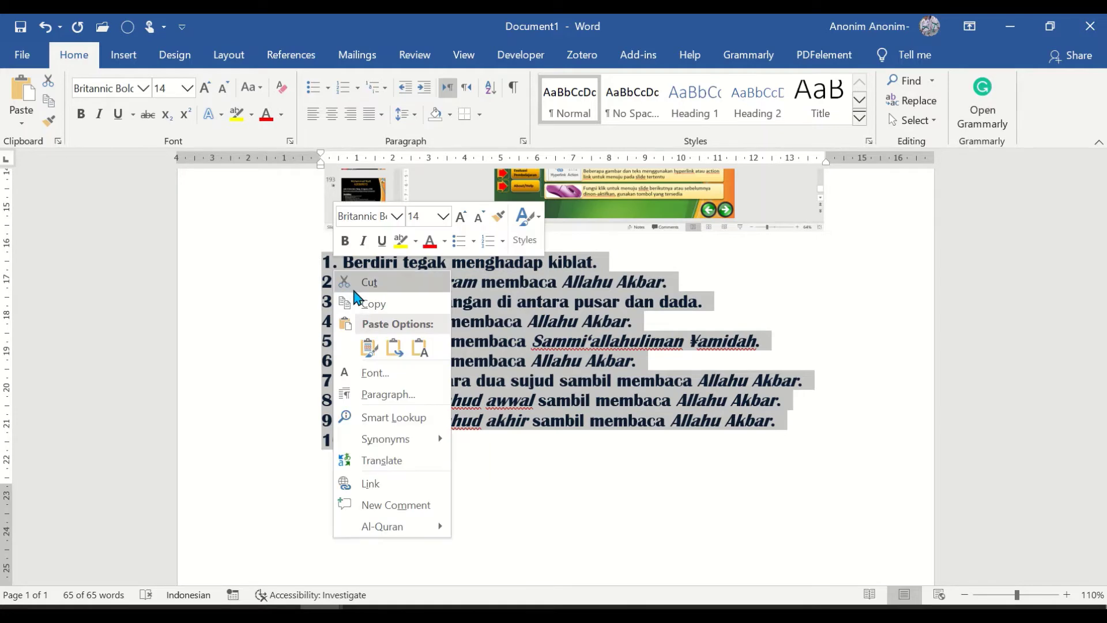
click(477, 114)
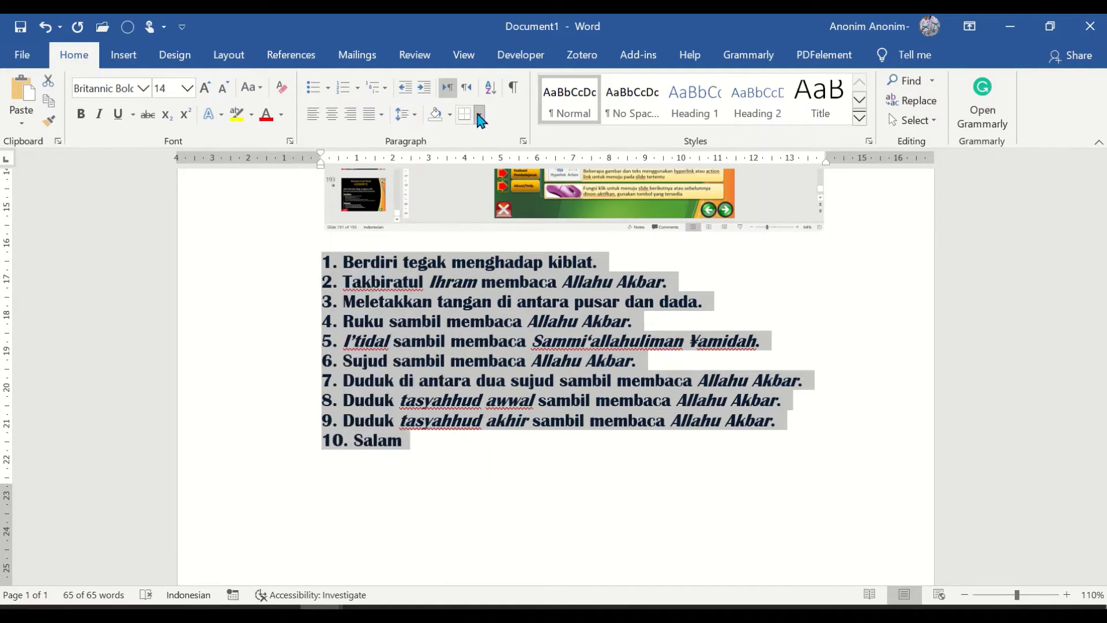
click(479, 114)
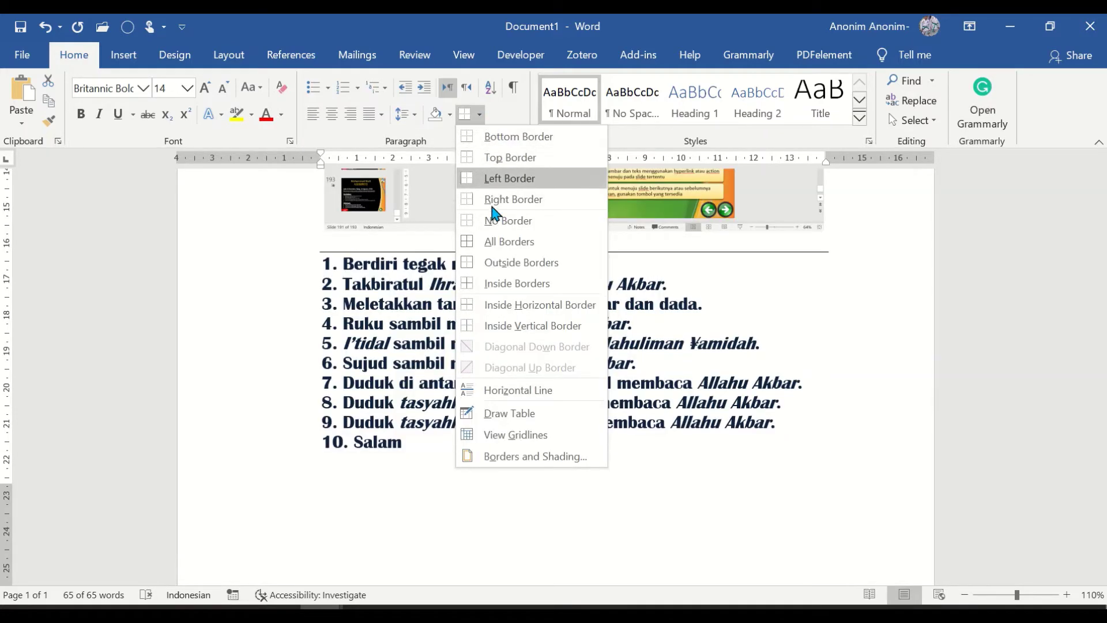
click(501, 242)
click(886, 488)
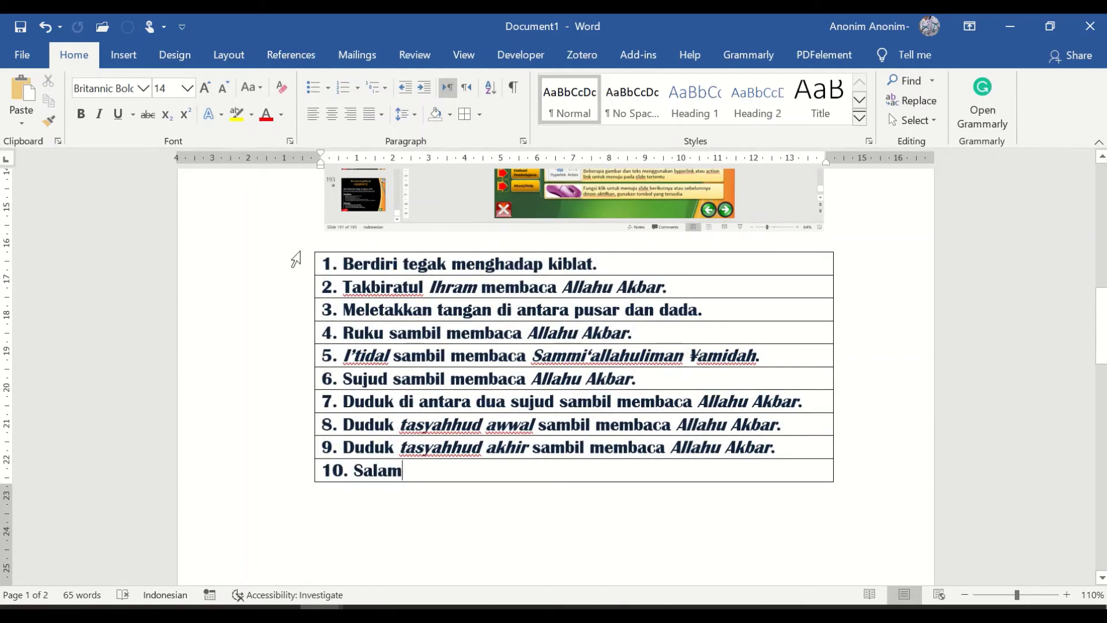
Step: In Borders and Shading for the whole list, set a 6 pt line on all outer edges and between the paragraphs
drag(294, 266, 317, 478)
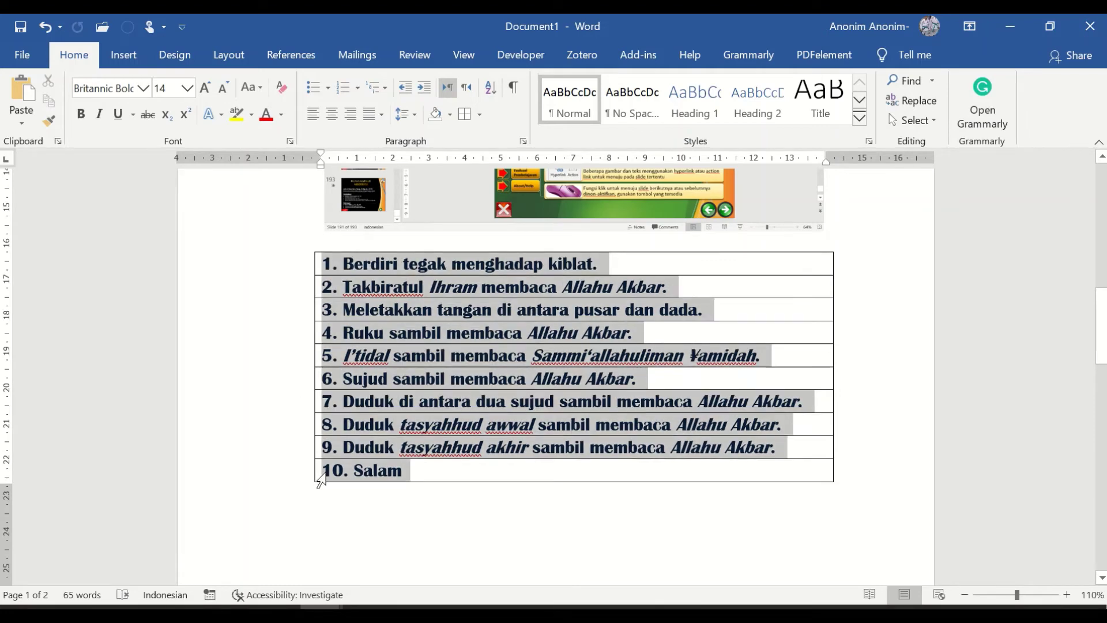
click(479, 114)
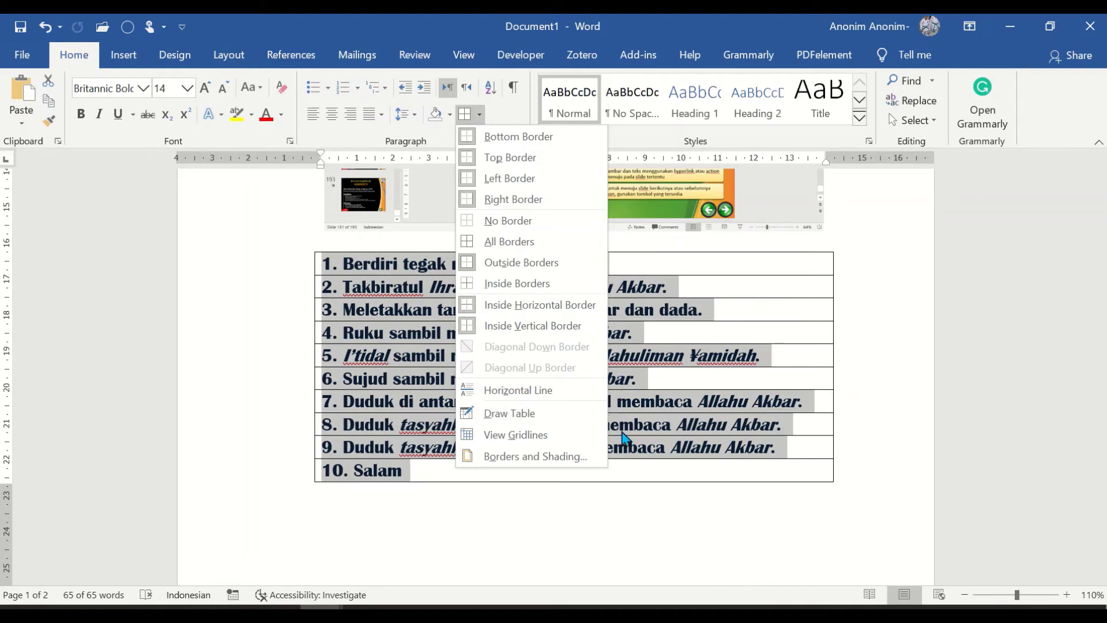
click(535, 456)
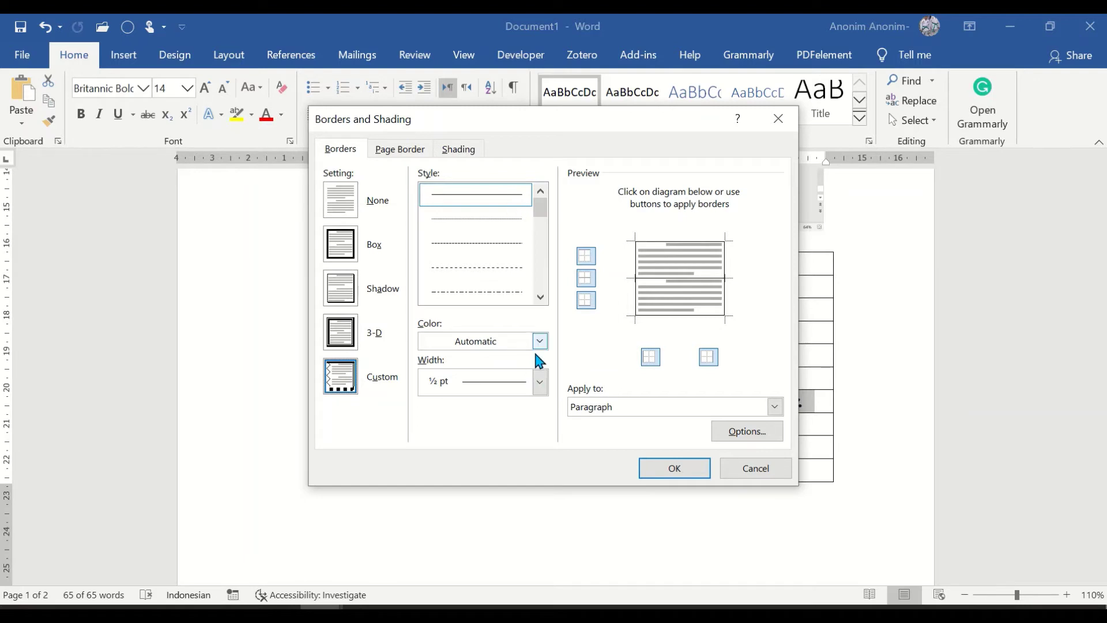
click(540, 382)
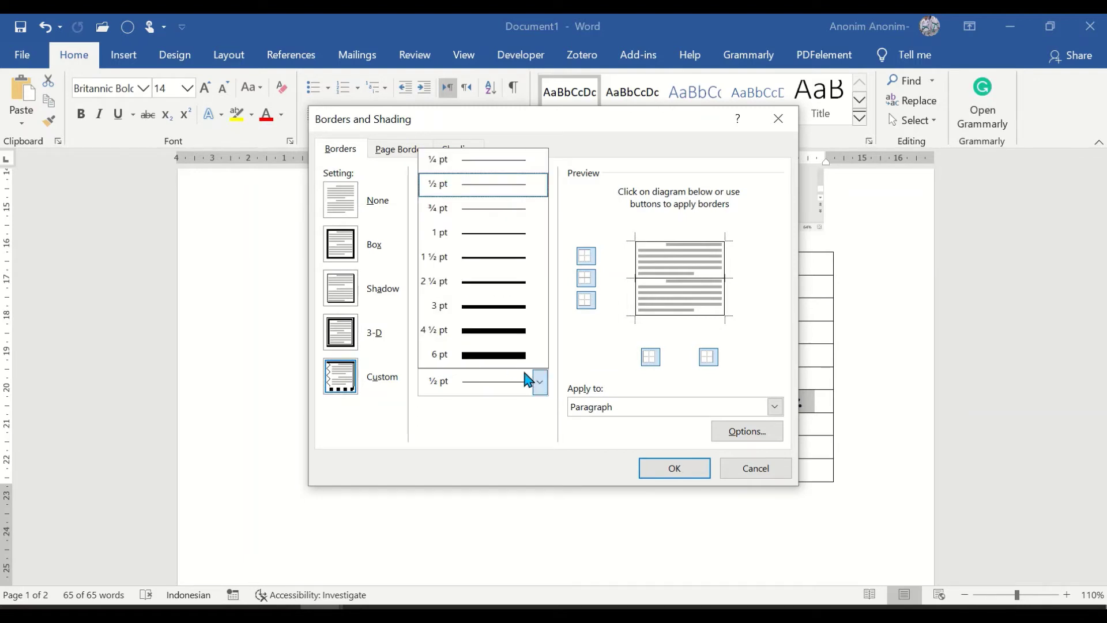
click(510, 357)
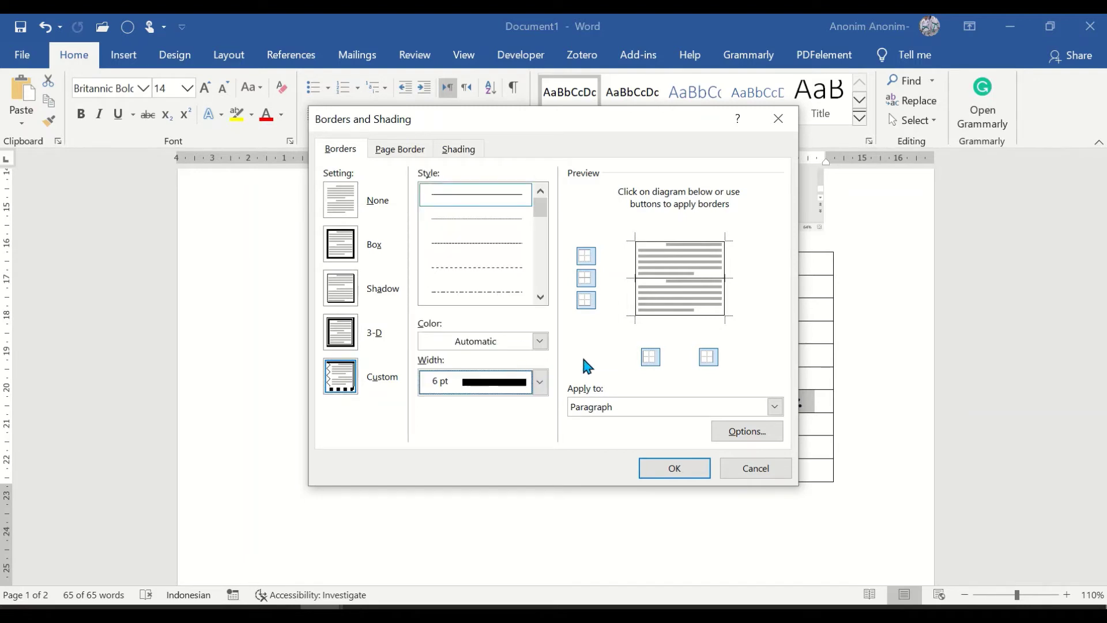
click(650, 357)
click(652, 359)
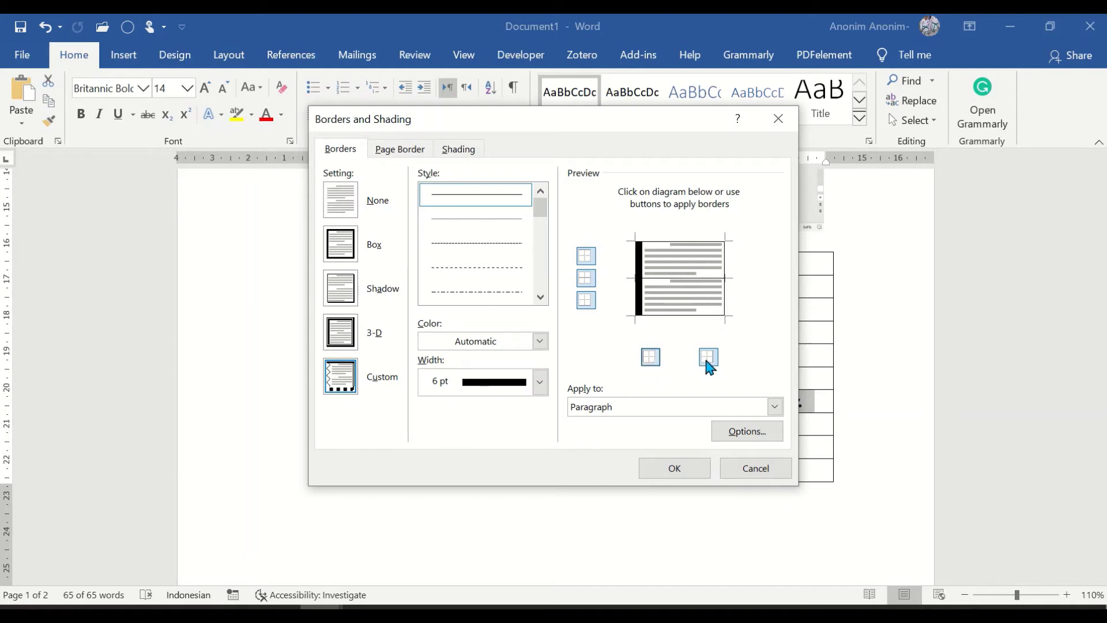
click(708, 358)
click(700, 358)
click(586, 300)
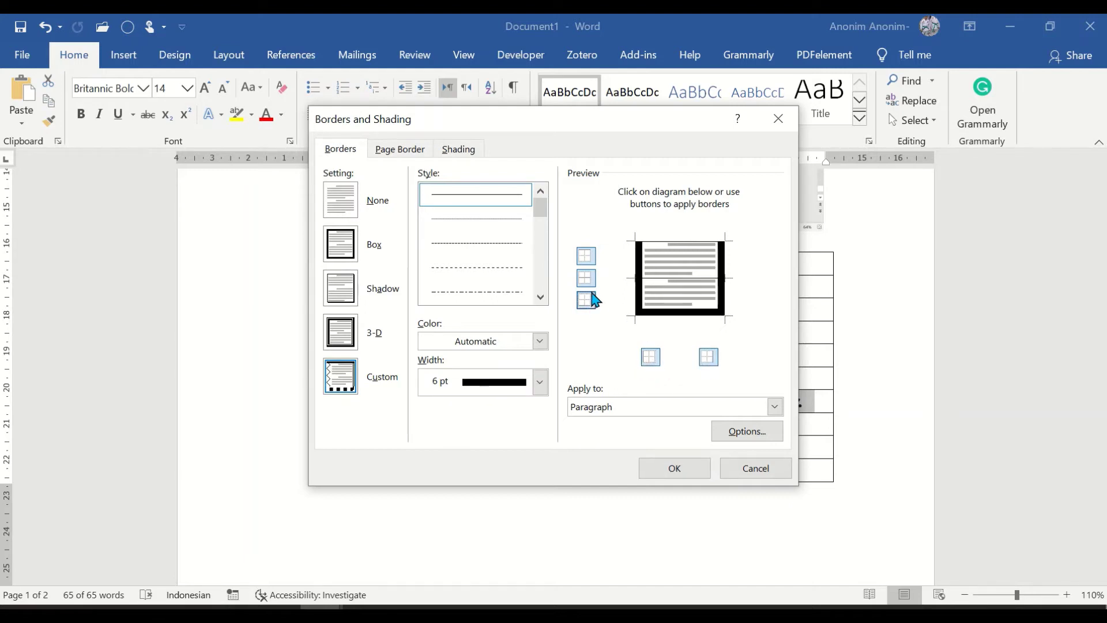
click(587, 280)
click(587, 279)
click(588, 257)
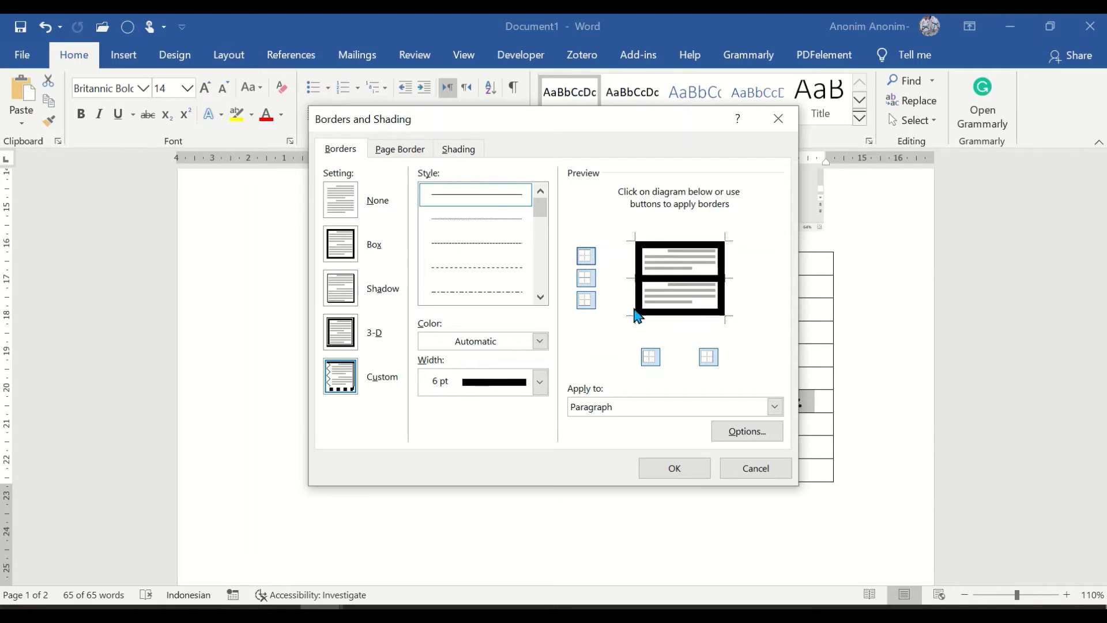
Step: Colour the list's left and right borders red and apply the border settings
click(539, 341)
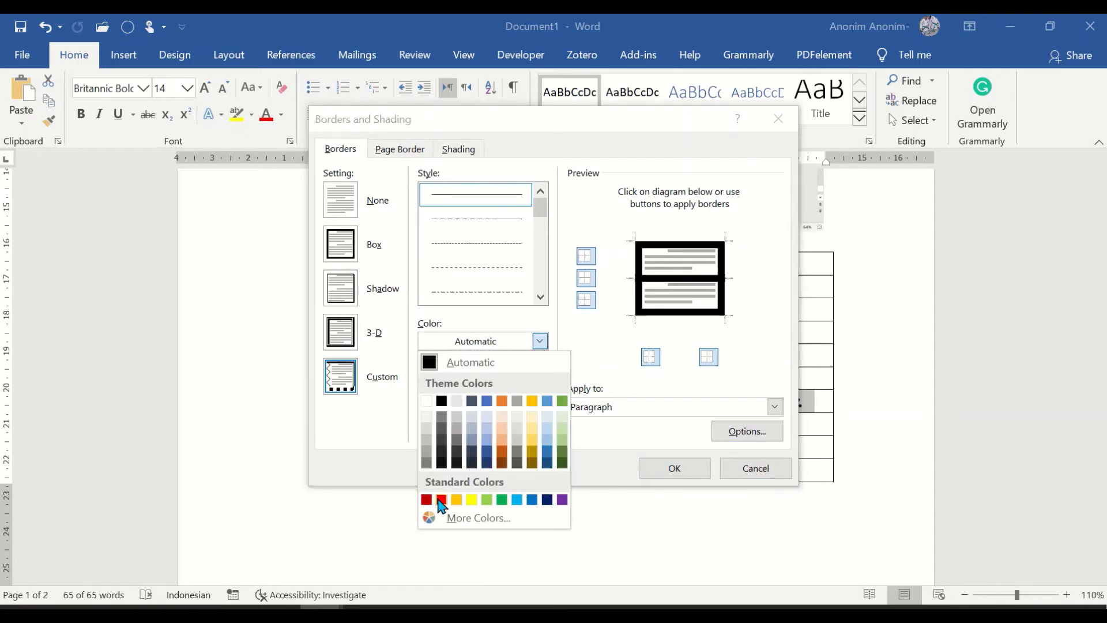
click(442, 500)
click(650, 357)
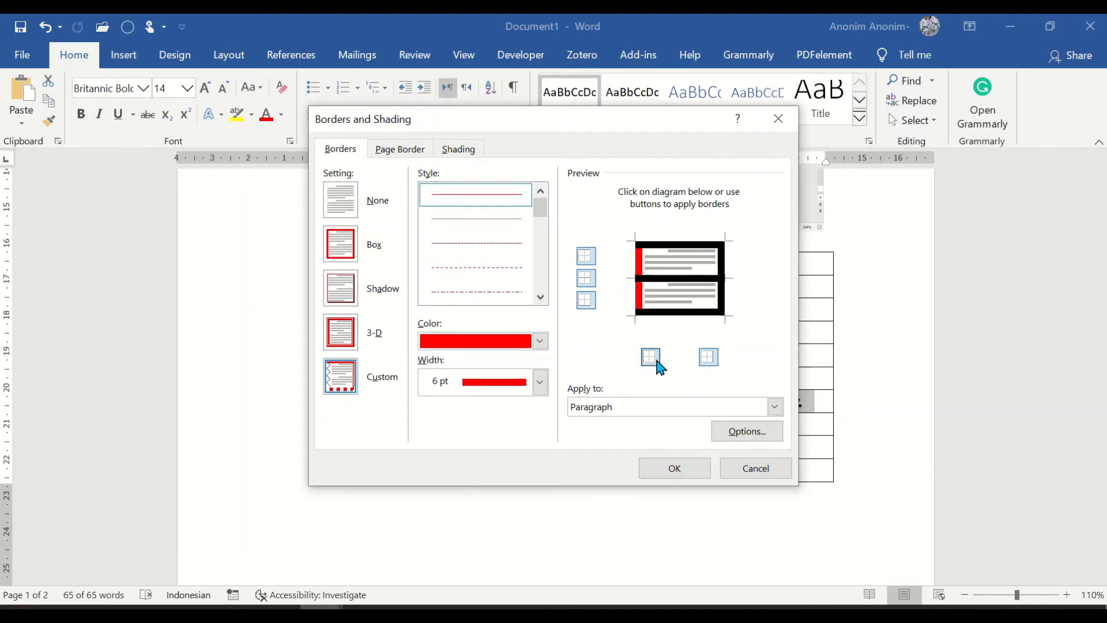
click(709, 357)
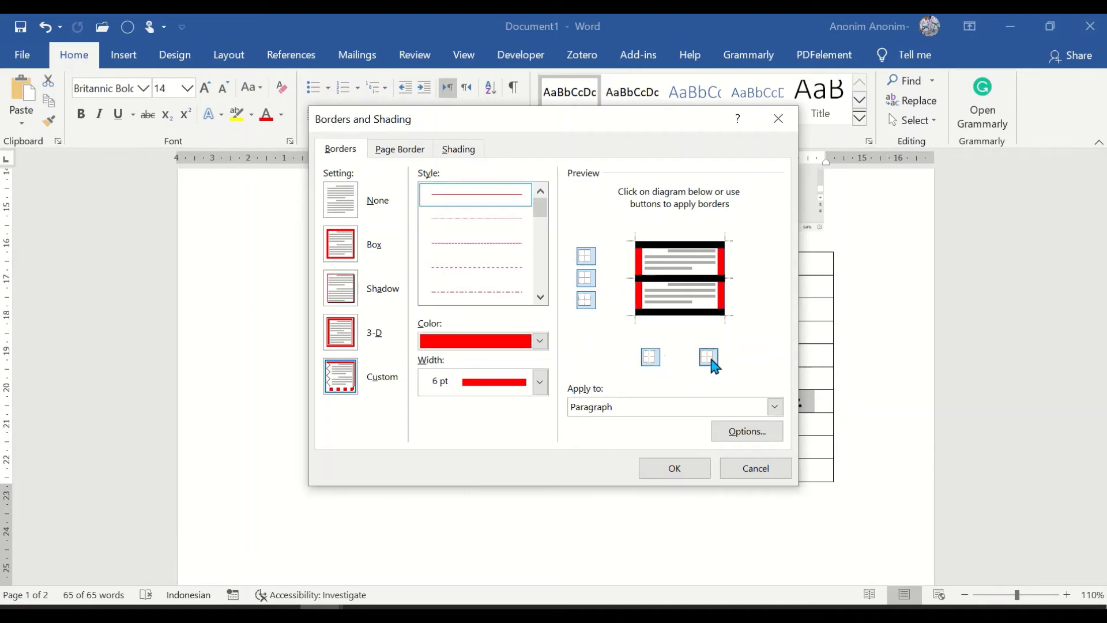
click(689, 468)
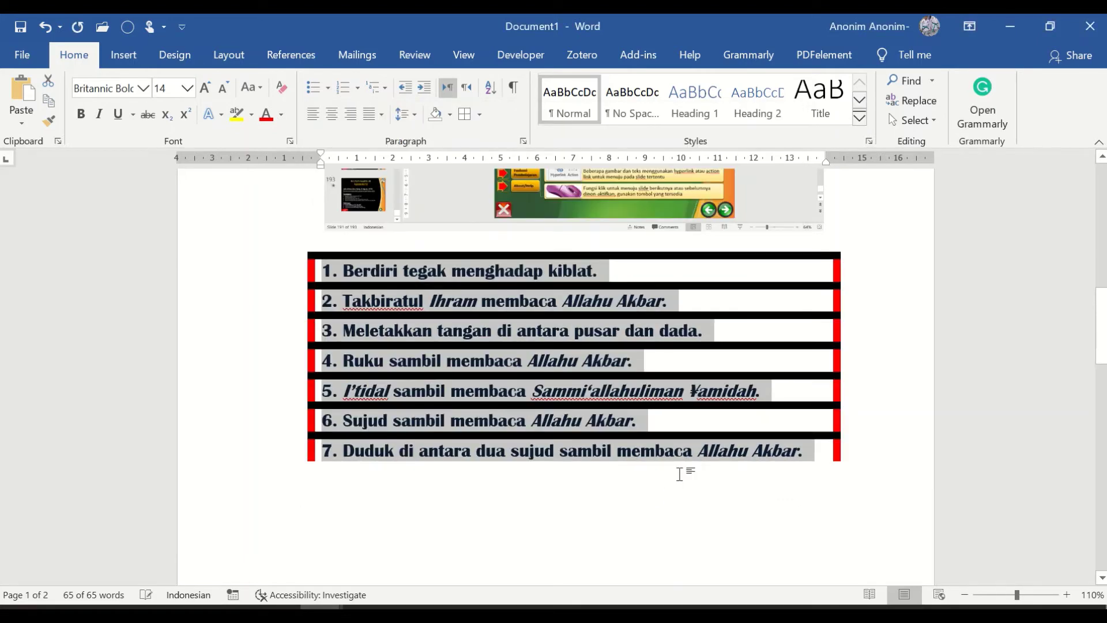
click(926, 359)
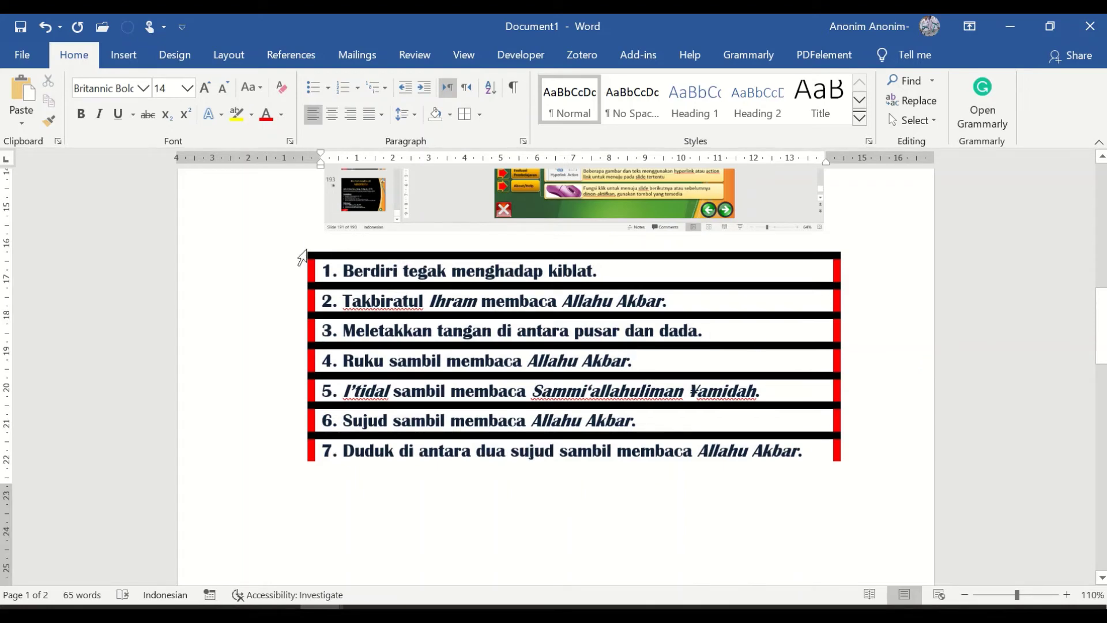
Step: Set the font colour of the whole ten-item prayer list to yellow
drag(283, 279, 333, 285)
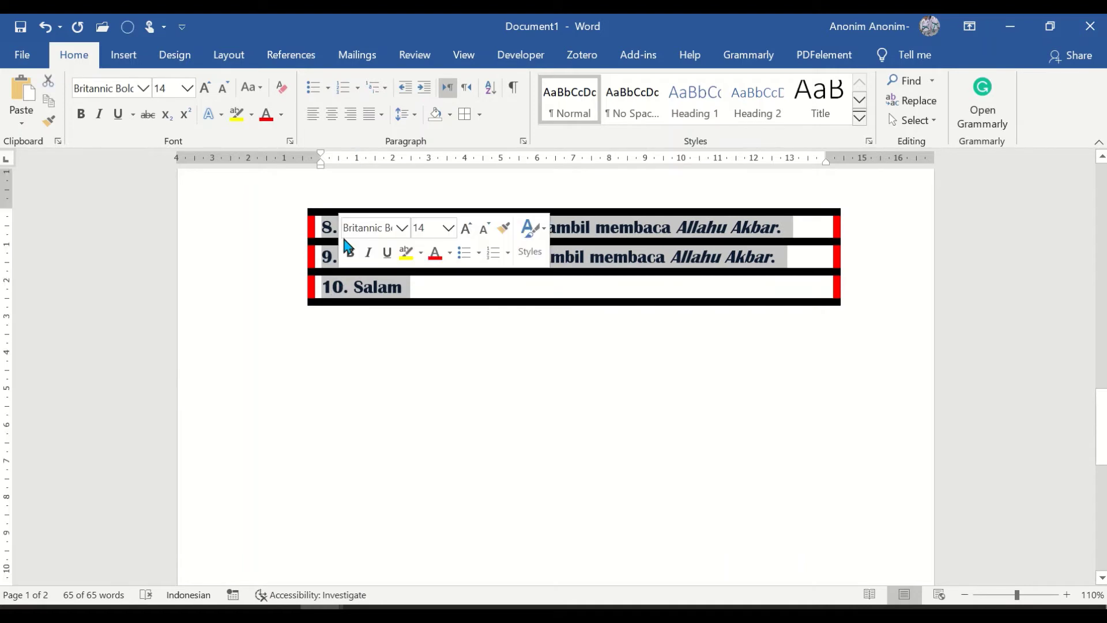
click(287, 113)
click(315, 274)
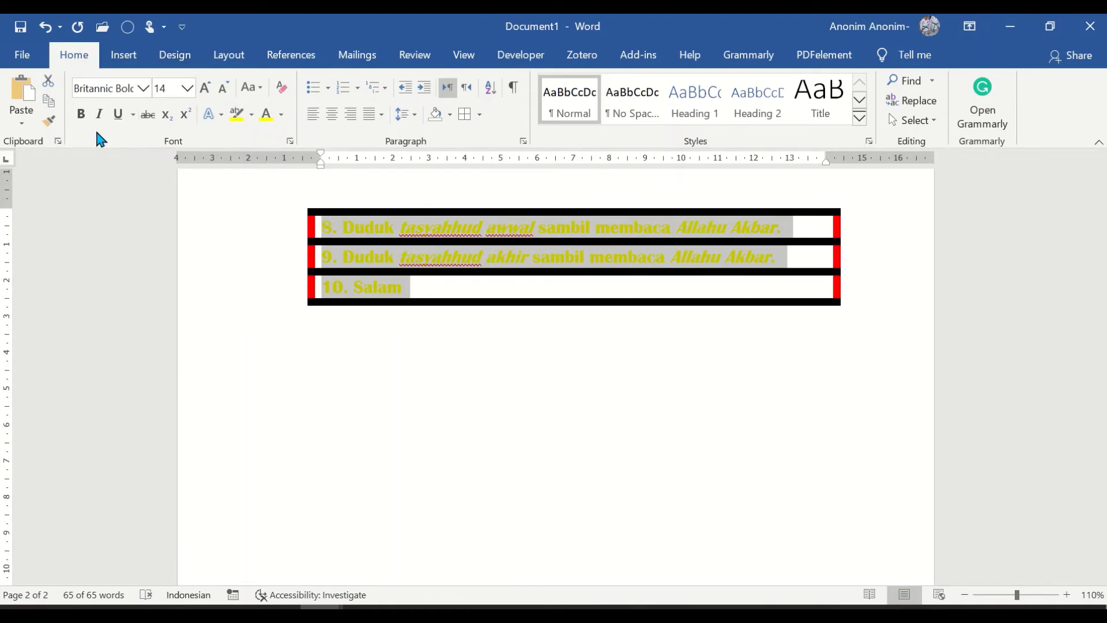
Step: Make the whole ten-item prayer list bold and set its font colour to dark red
click(81, 113)
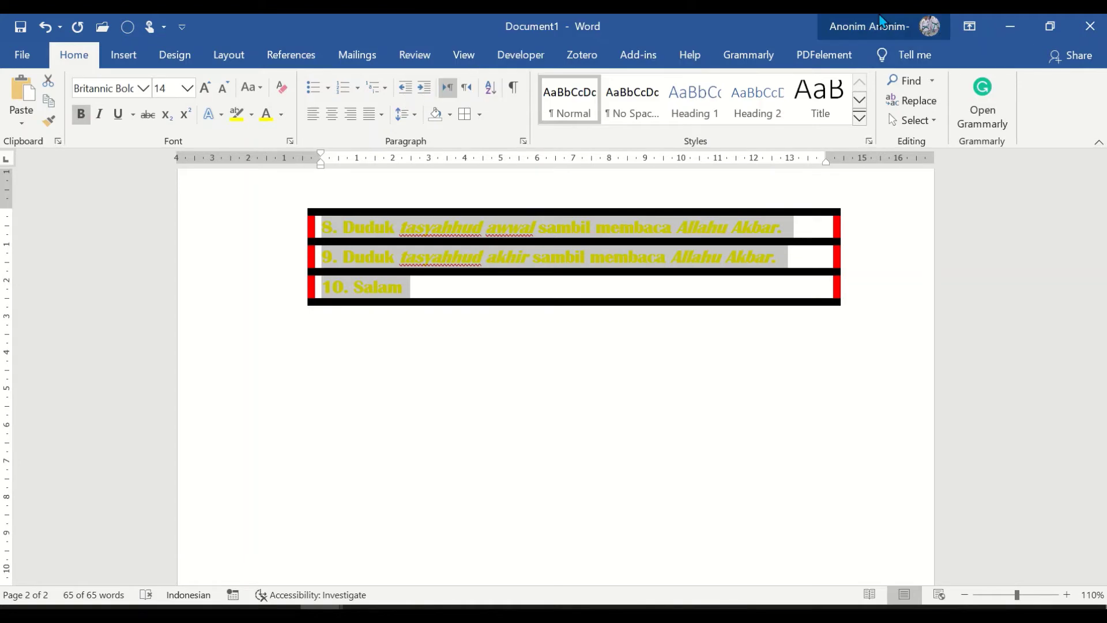
click(281, 115)
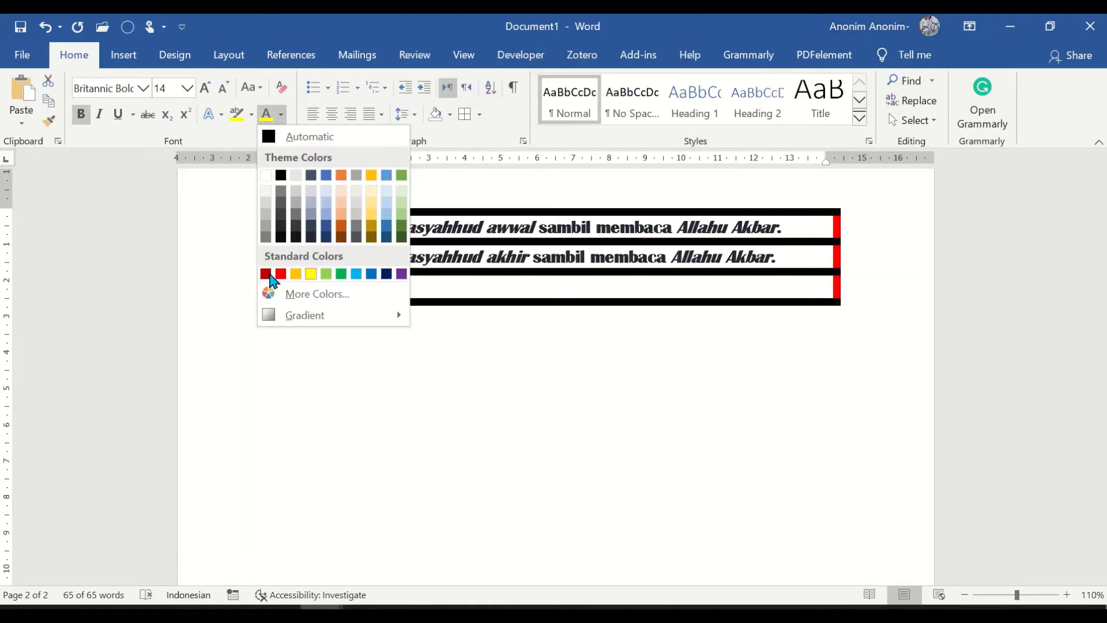
click(266, 273)
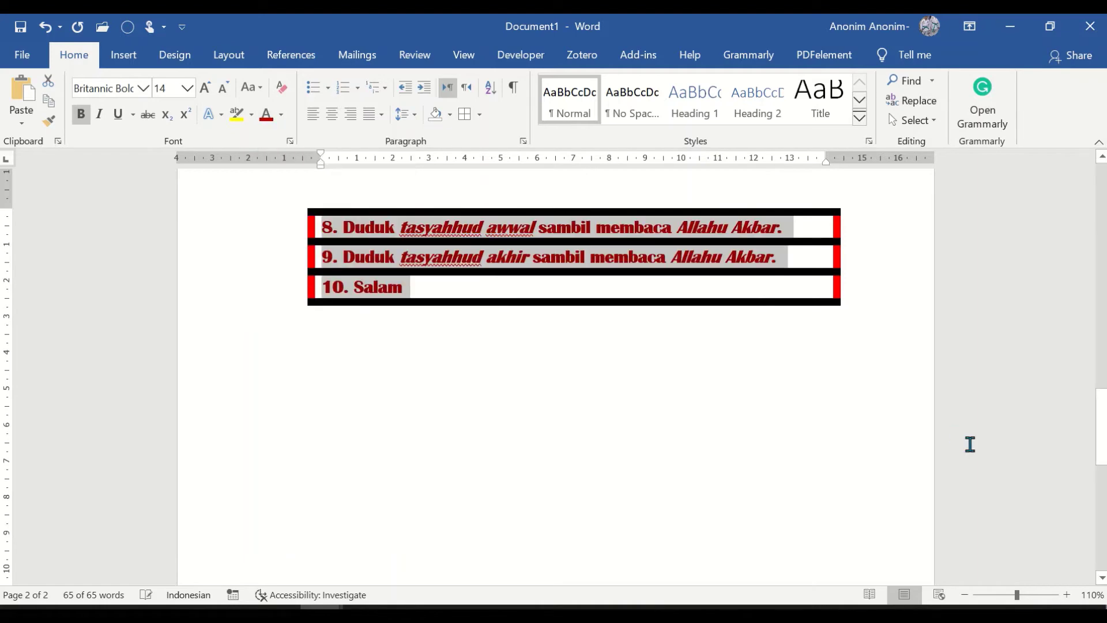
click(928, 472)
scroll(915, 388, up, 6)
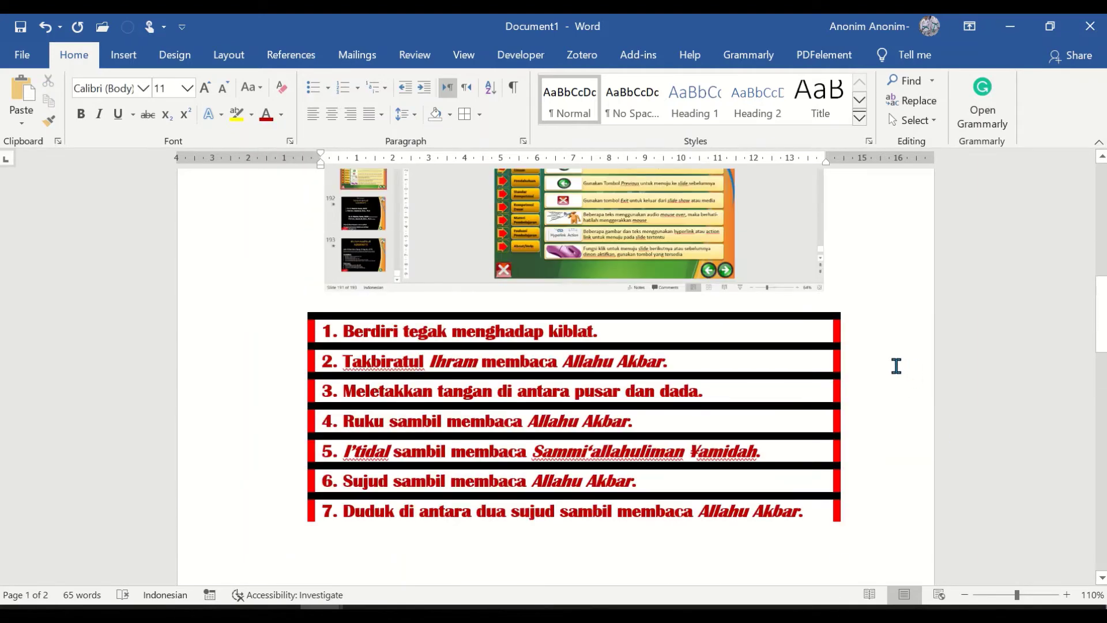
Step: Compare the formatted prayer list with its original in Hand Out PAJRAN.pdf in Nitro Pro, and review the Word document's pictures
ctrl+scroll(497, 415, up, 4)
scroll(497, 416, down, 3)
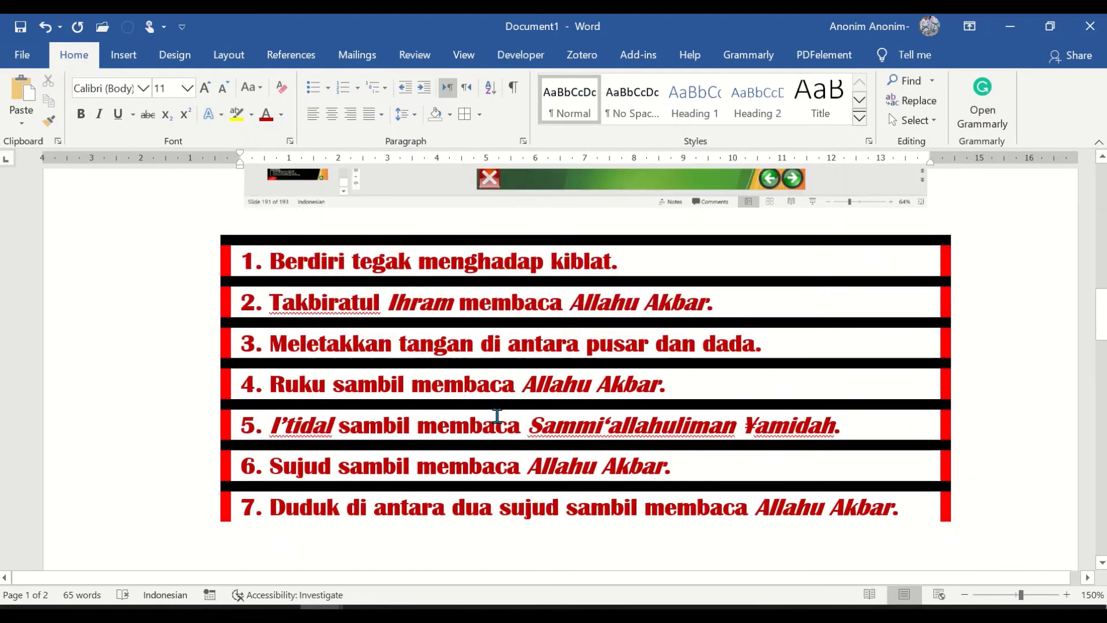
scroll(497, 415, up, 2)
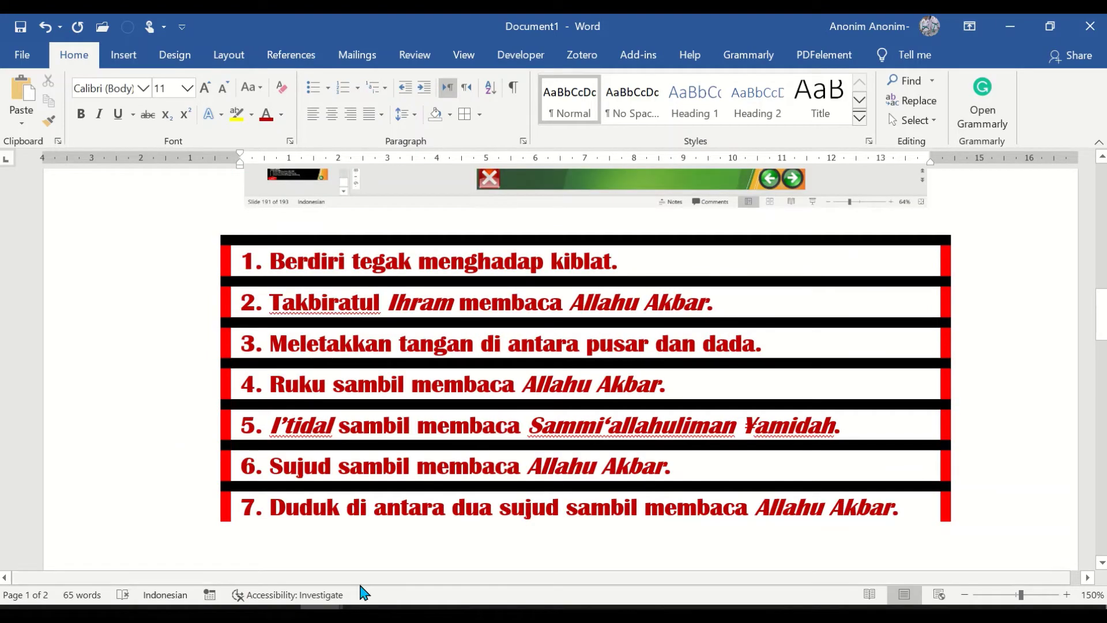
click(359, 604)
scroll(353, 386, down, 8)
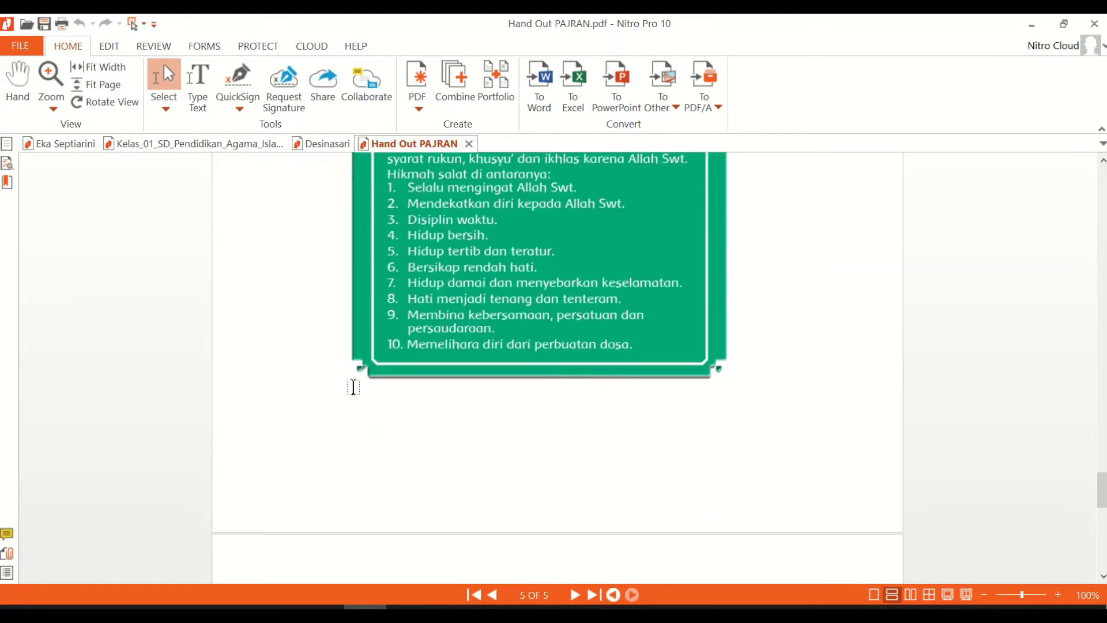
scroll(354, 374, up, 2)
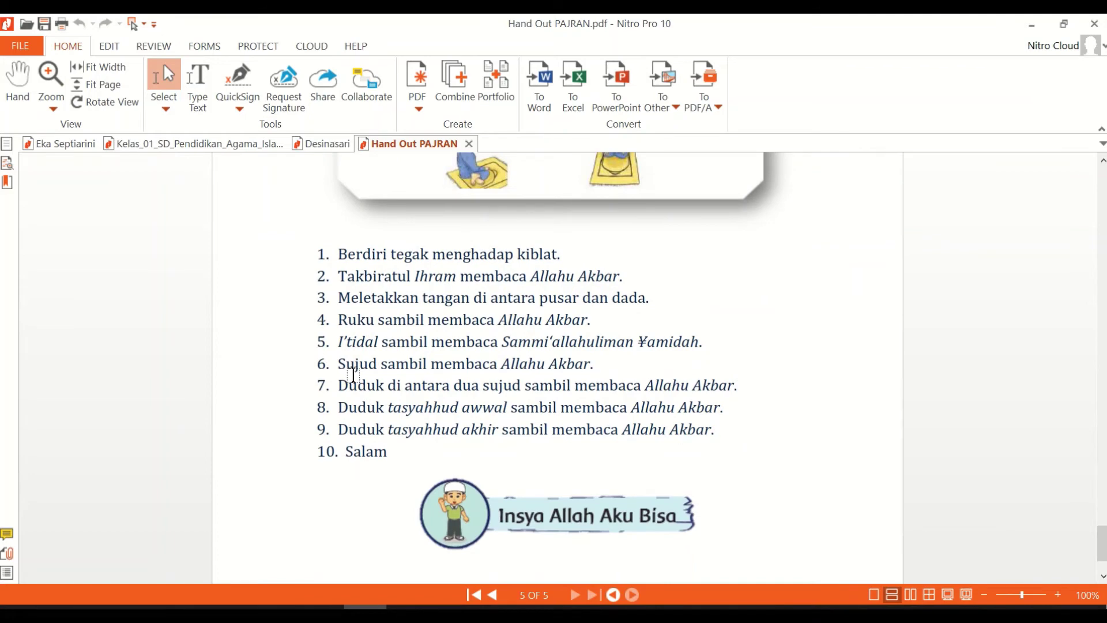
scroll(353, 375, up, 1)
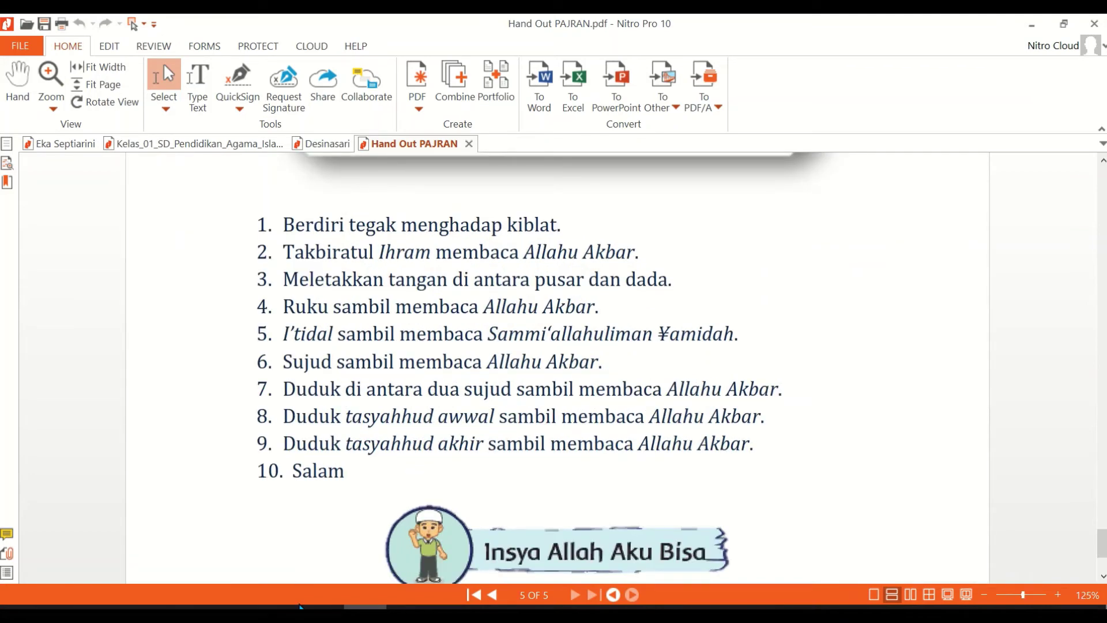
click(321, 607)
click(405, 550)
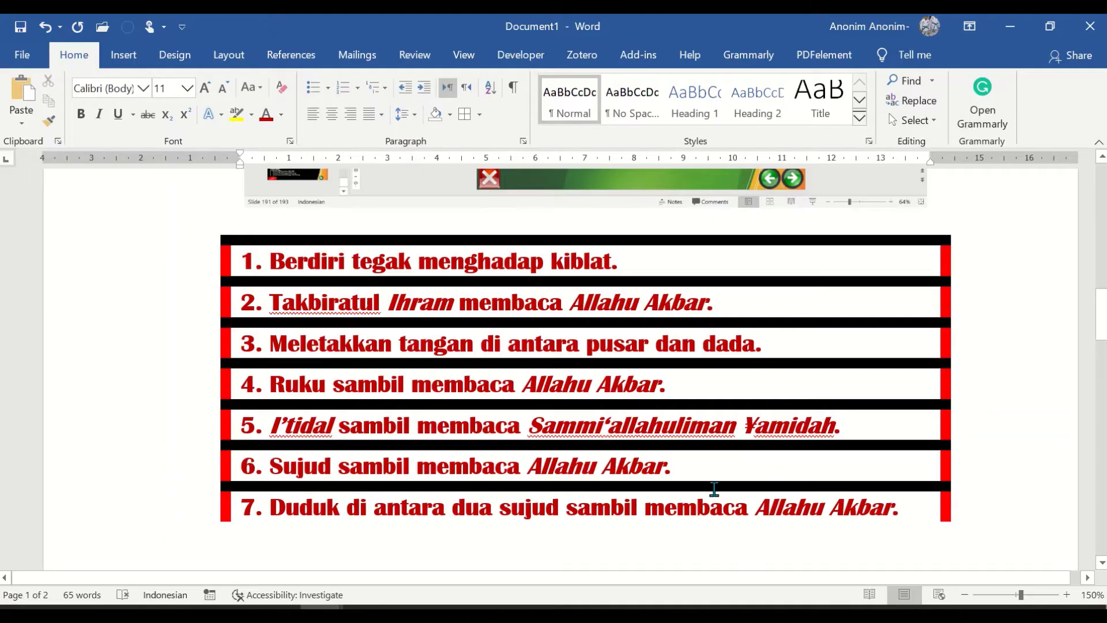
scroll(849, 416, down, 2)
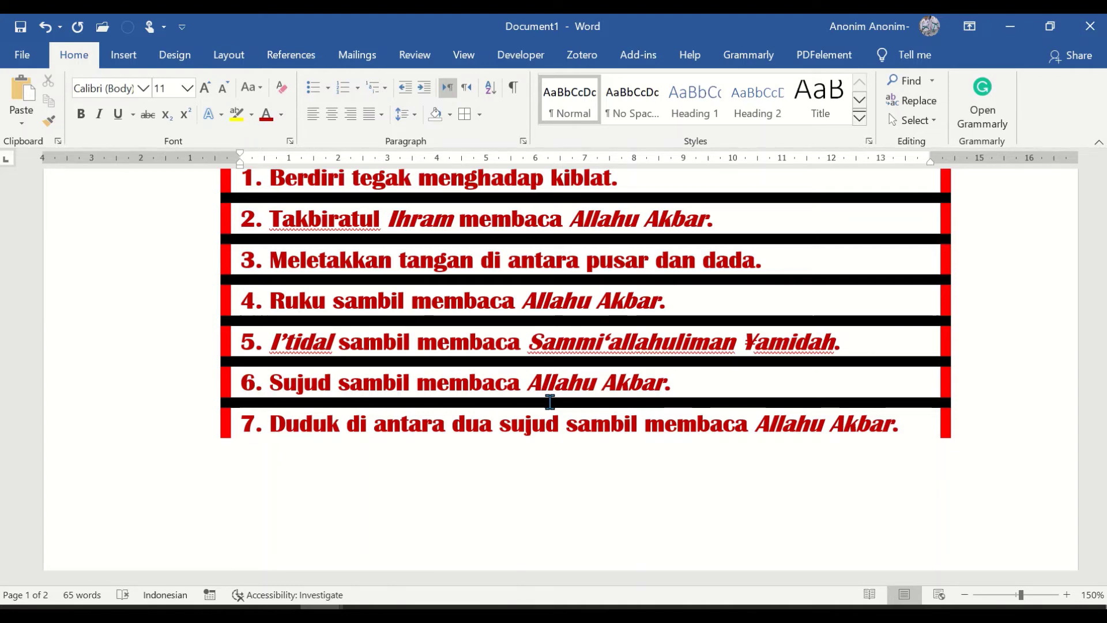
mouse_move(343, 606)
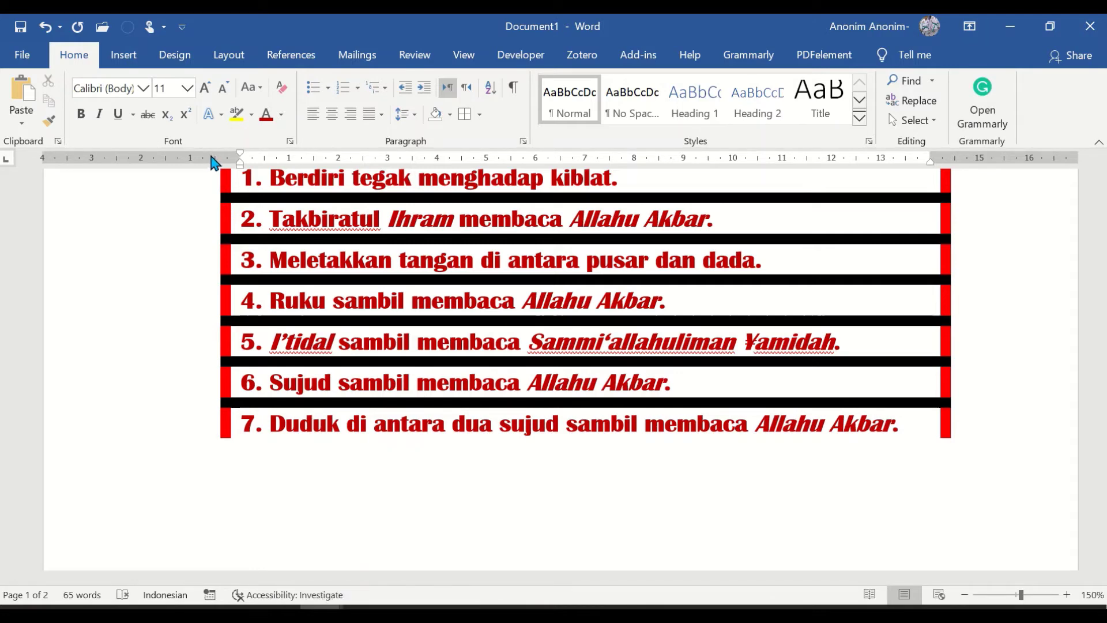
scroll(264, 283, up, 6)
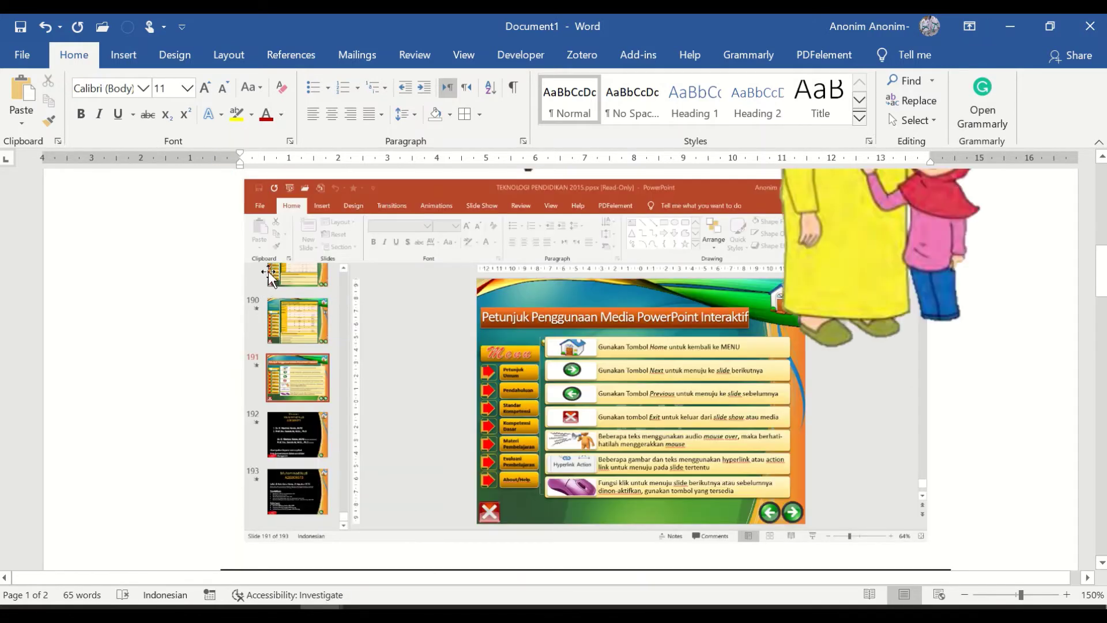
scroll(268, 271, down, 3)
scroll(268, 271, up, 5)
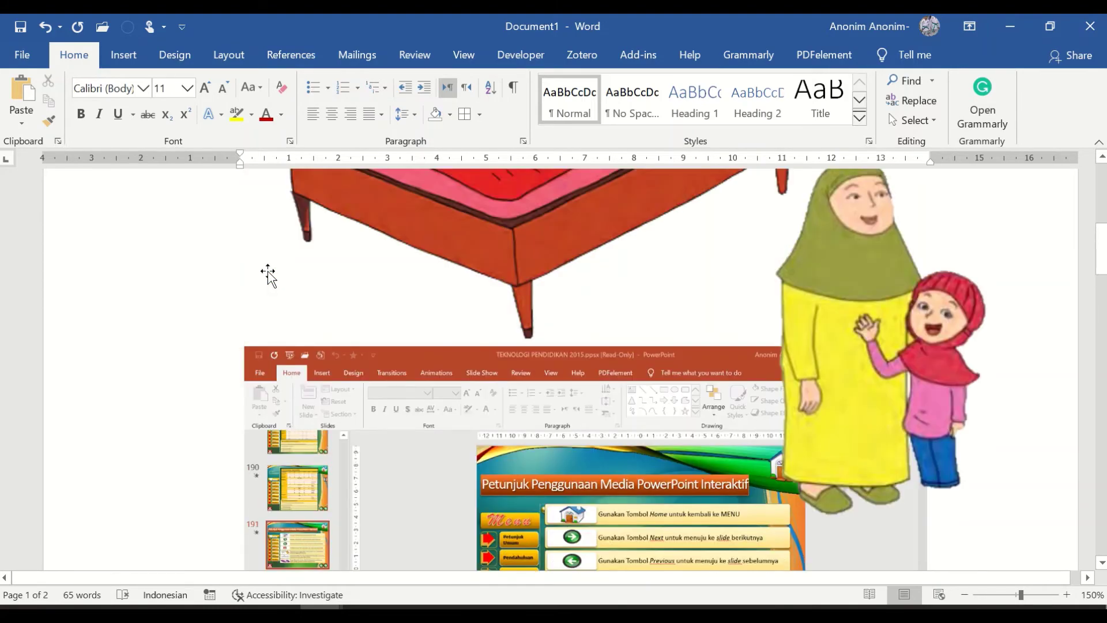
scroll(265, 323, down, 3)
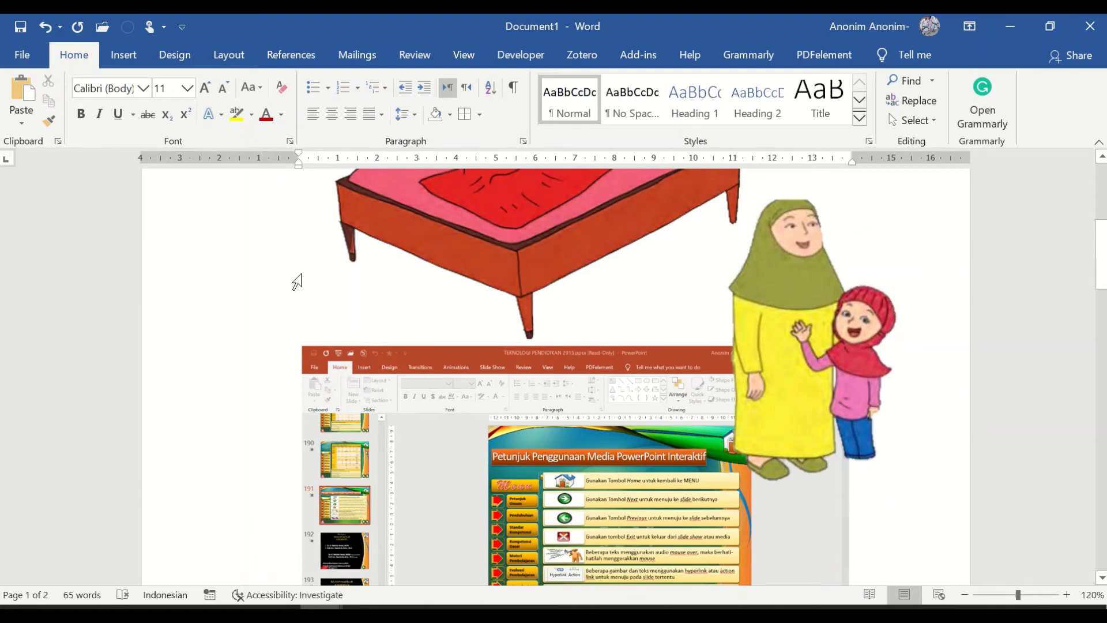
Step: Preview the document for printing and print all pages with Microsoft Print to PDF
key(ctrl+p)
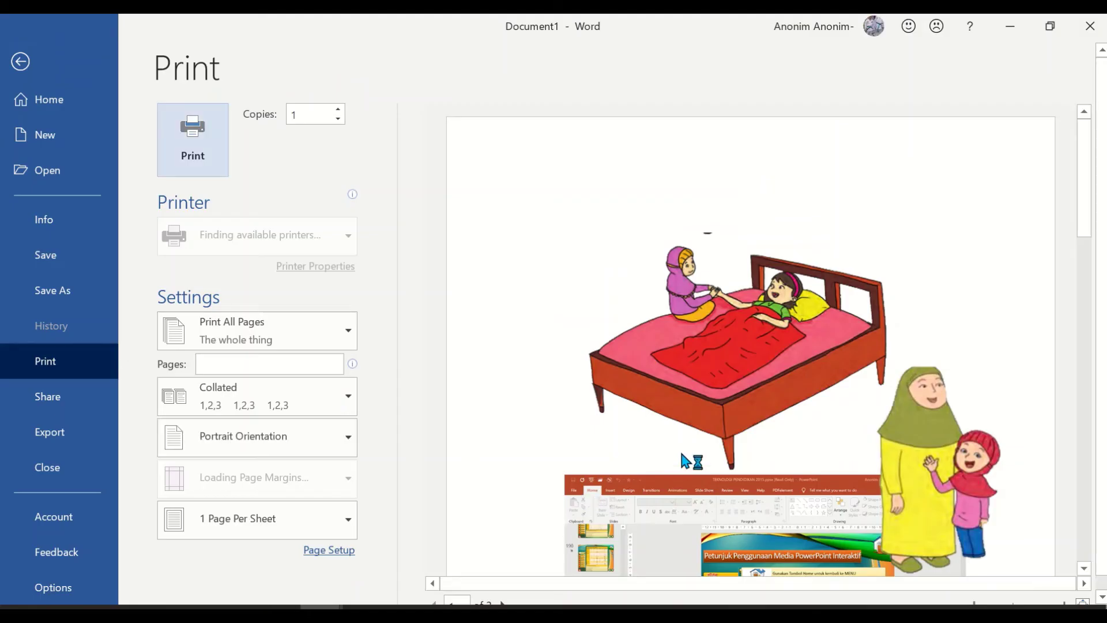
scroll(694, 353, down, 3)
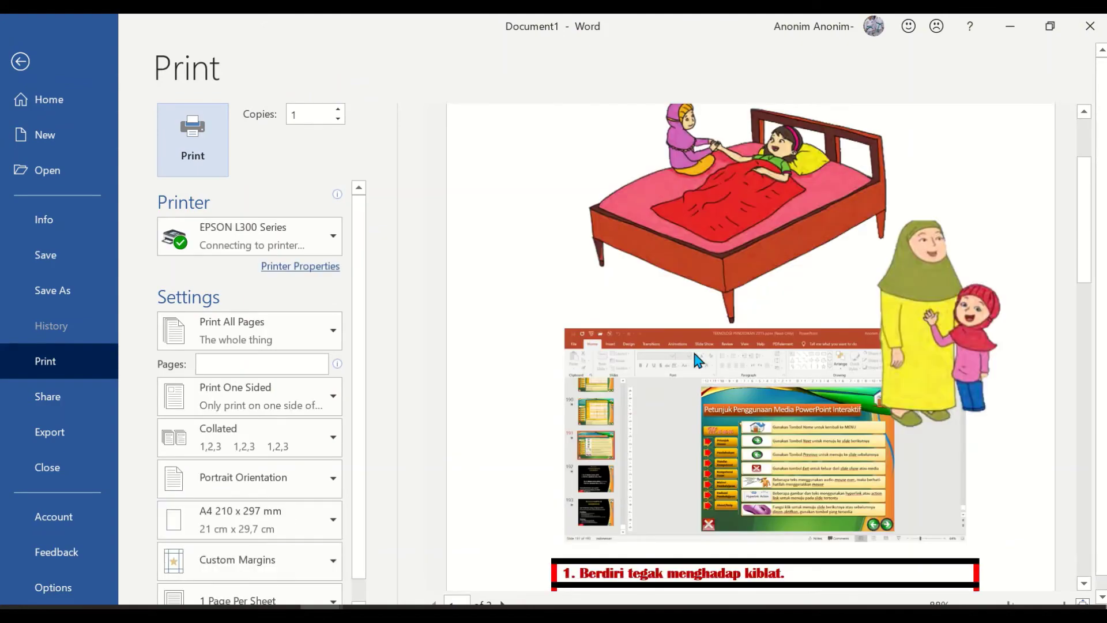
scroll(694, 354, up, 3)
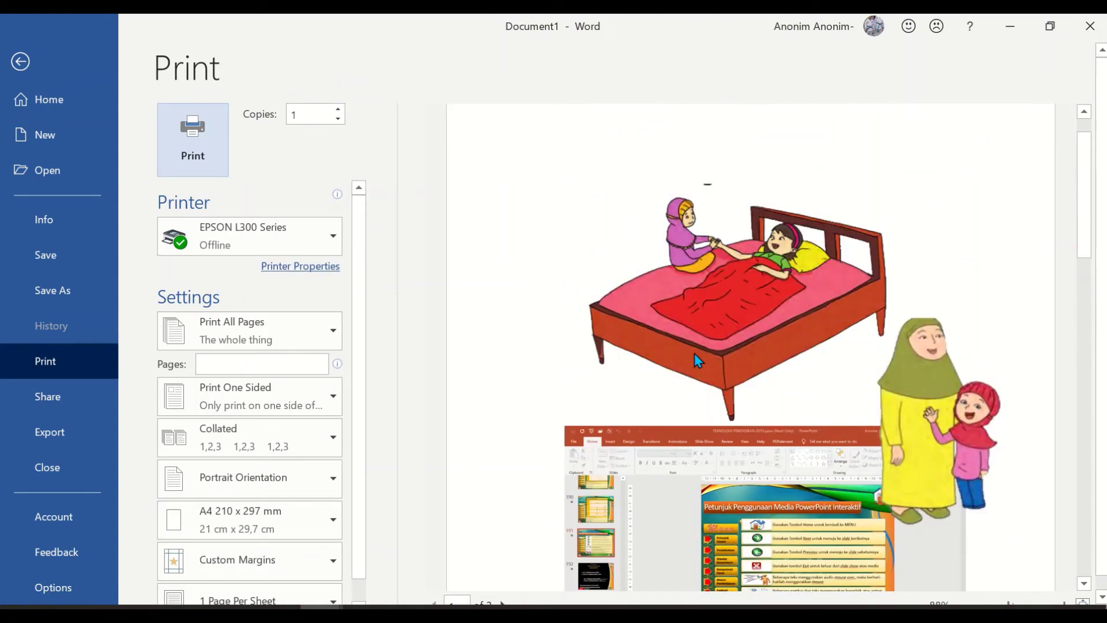
scroll(695, 354, down, 6)
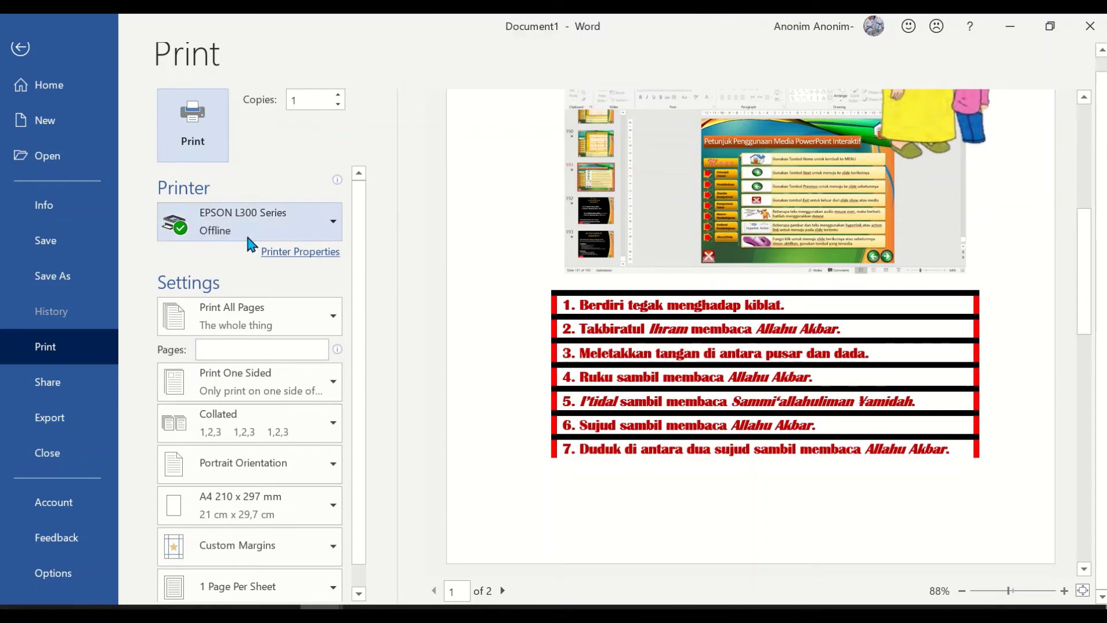
mouse_move(252, 245)
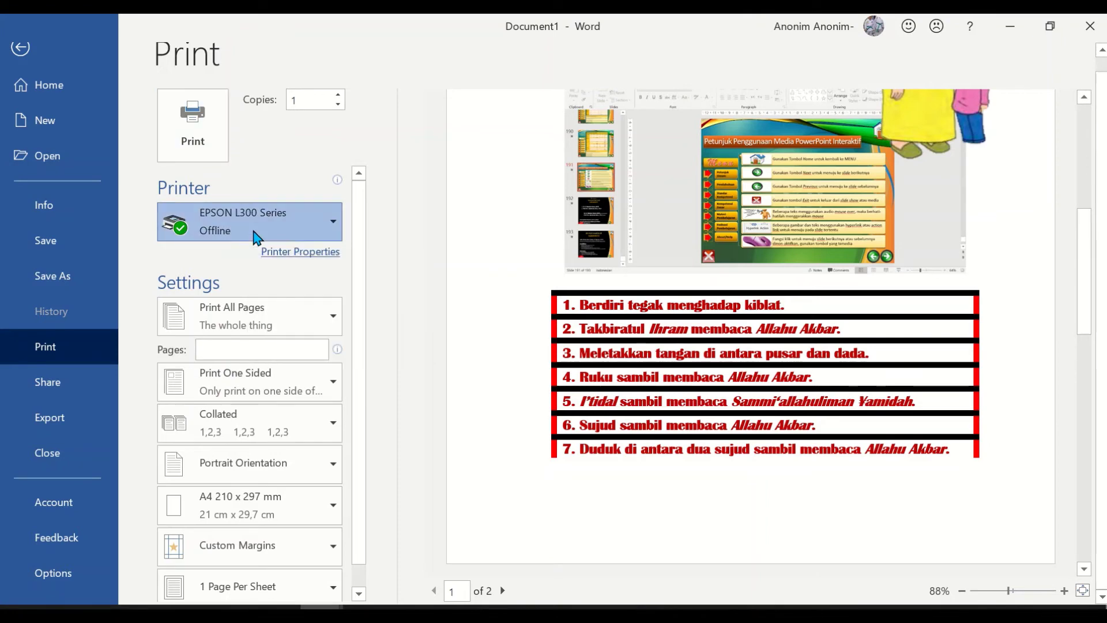
click(252, 235)
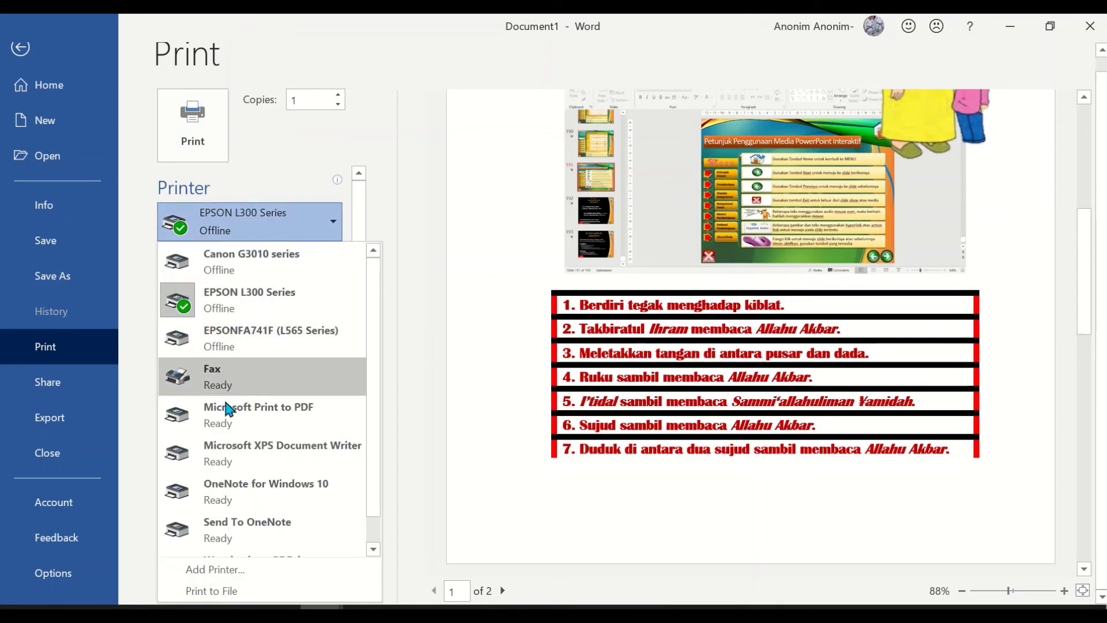
scroll(337, 323, down, 1)
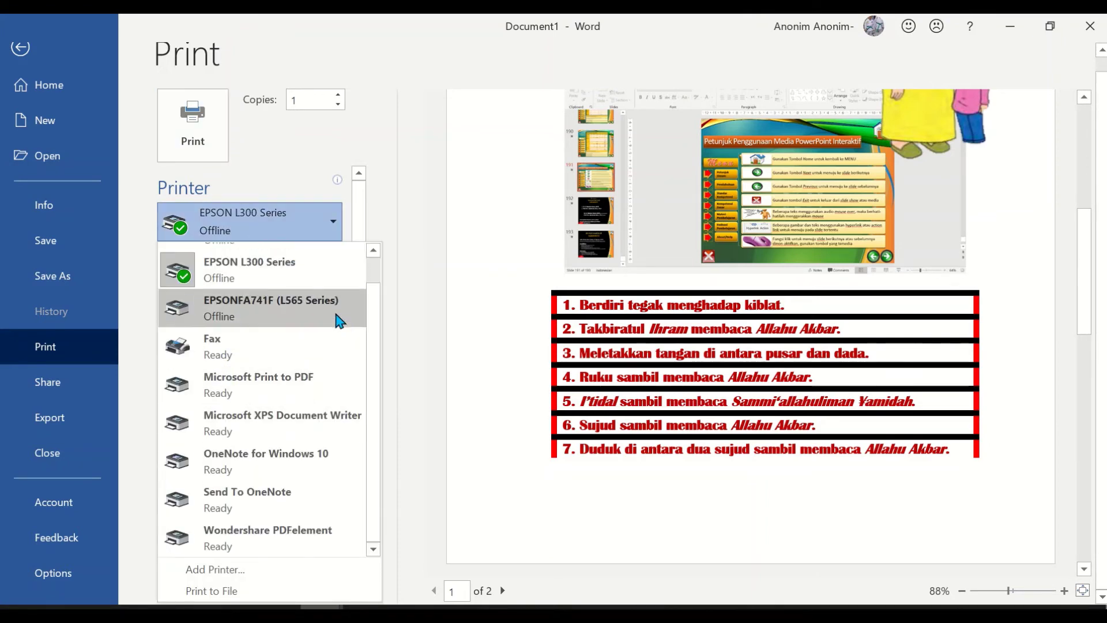
click(275, 392)
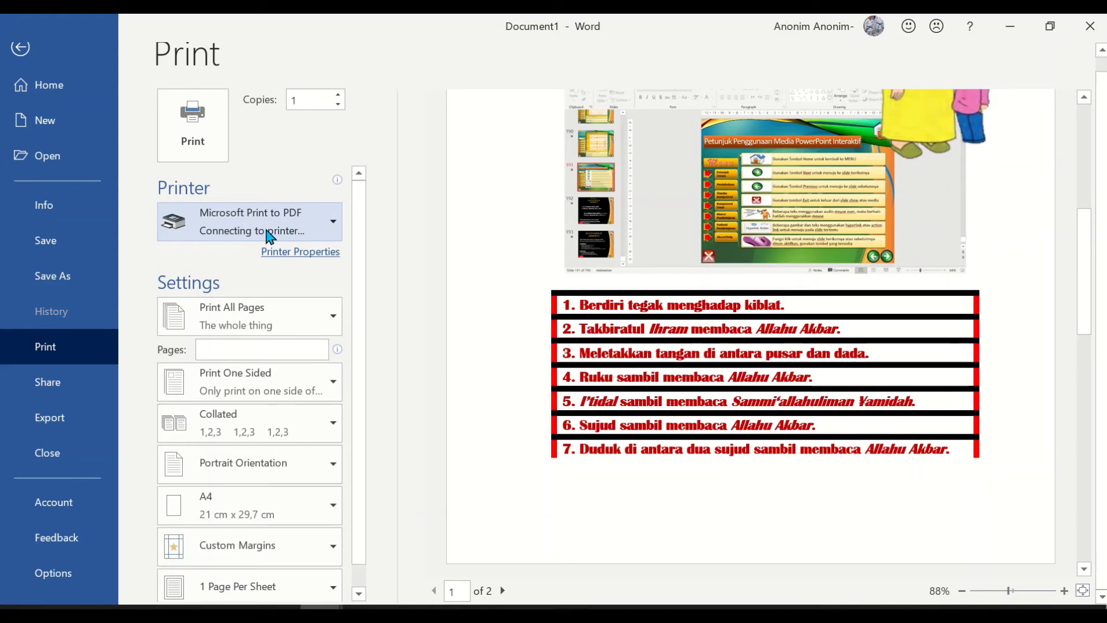
click(204, 143)
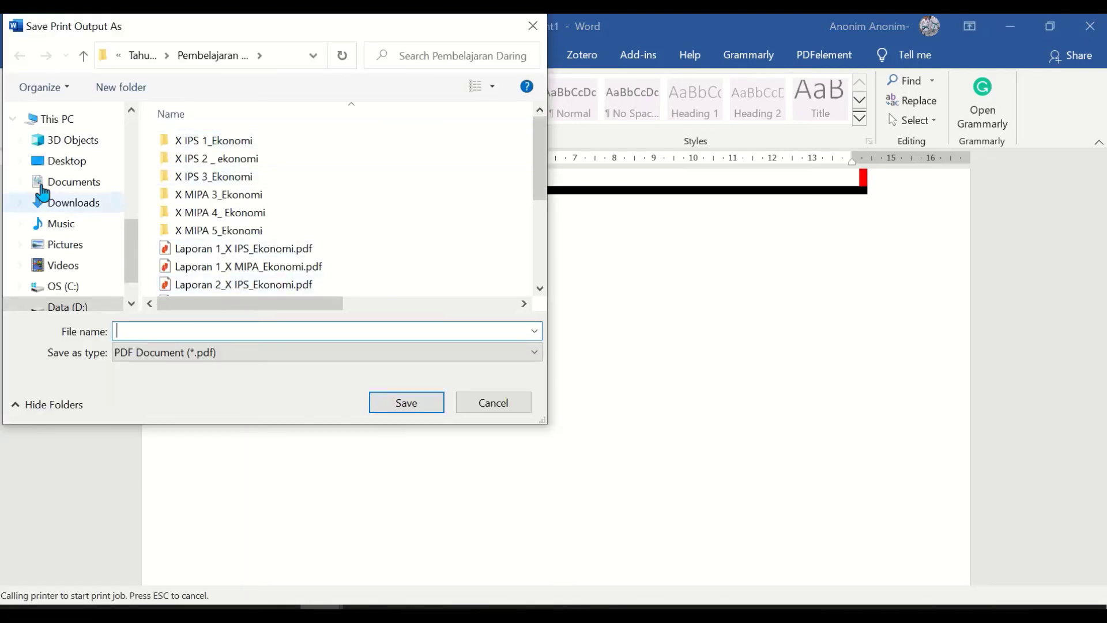
Step: Choose the Lokal A folder, inside Pengembangan Media Pembelajaran PAI under Tahun Akademik, as the save location for the PDF
scroll(40, 184, up, 3)
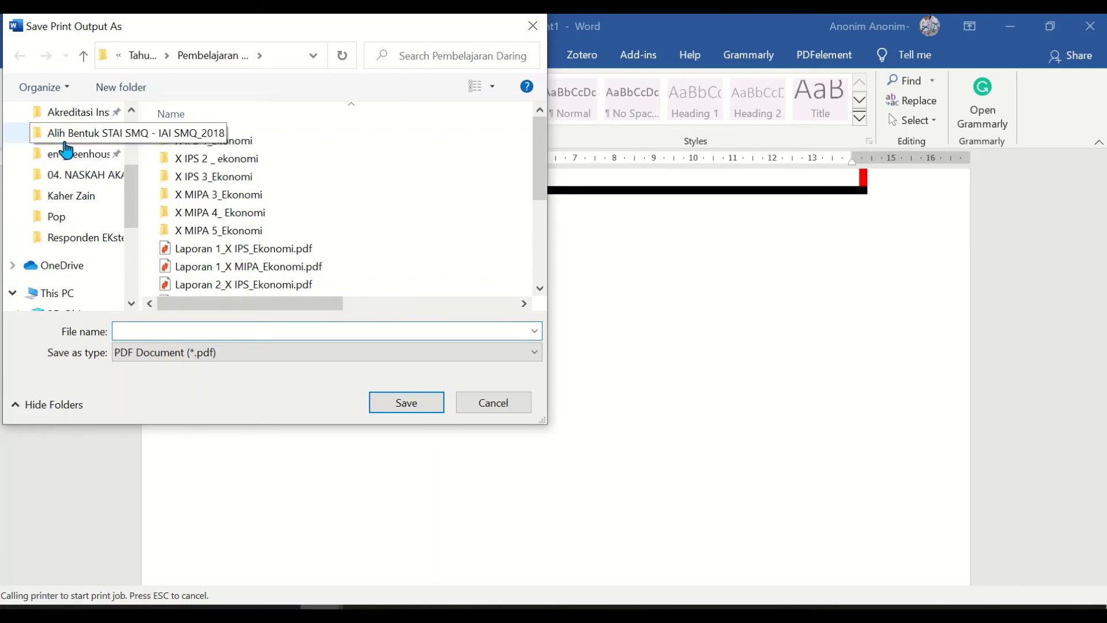
scroll(66, 148, up, 2)
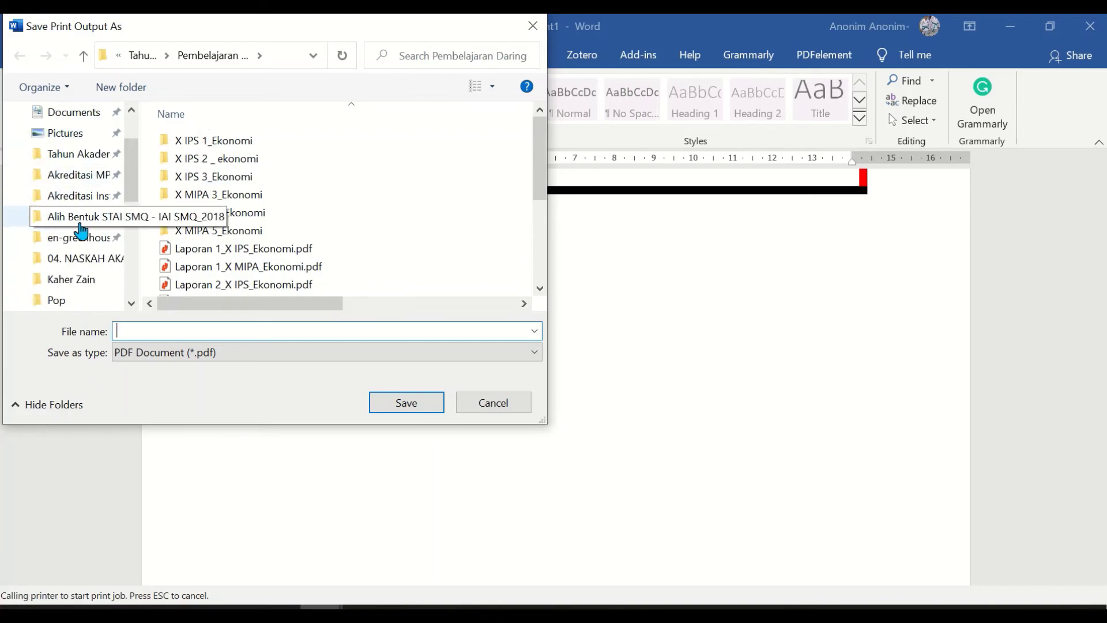
click(72, 155)
scroll(341, 238, down, 1)
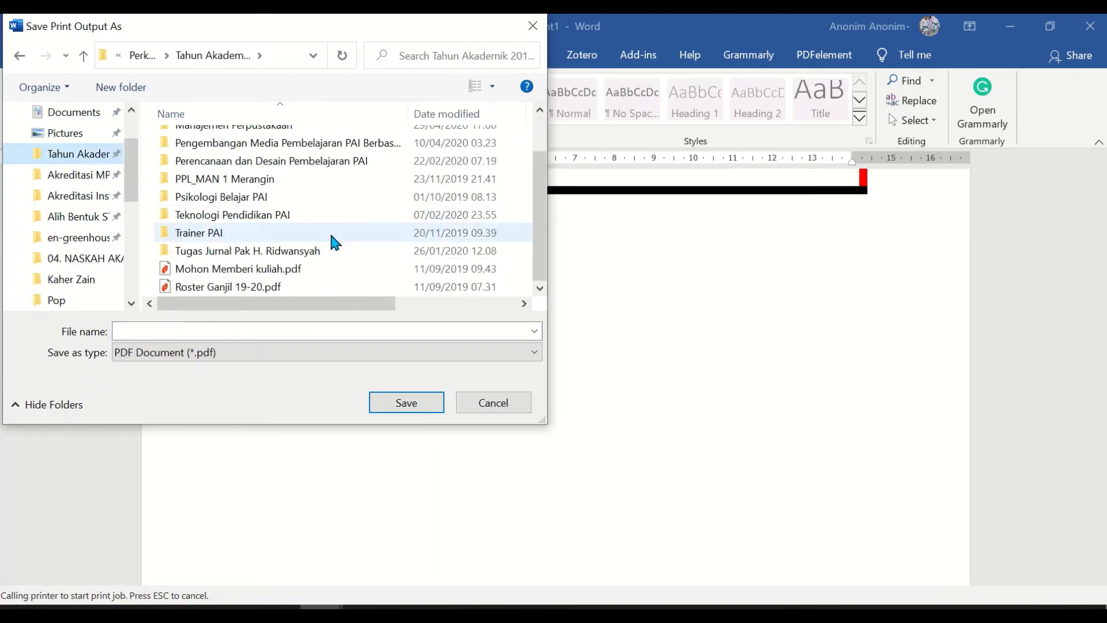
click(306, 149)
double_click(306, 149)
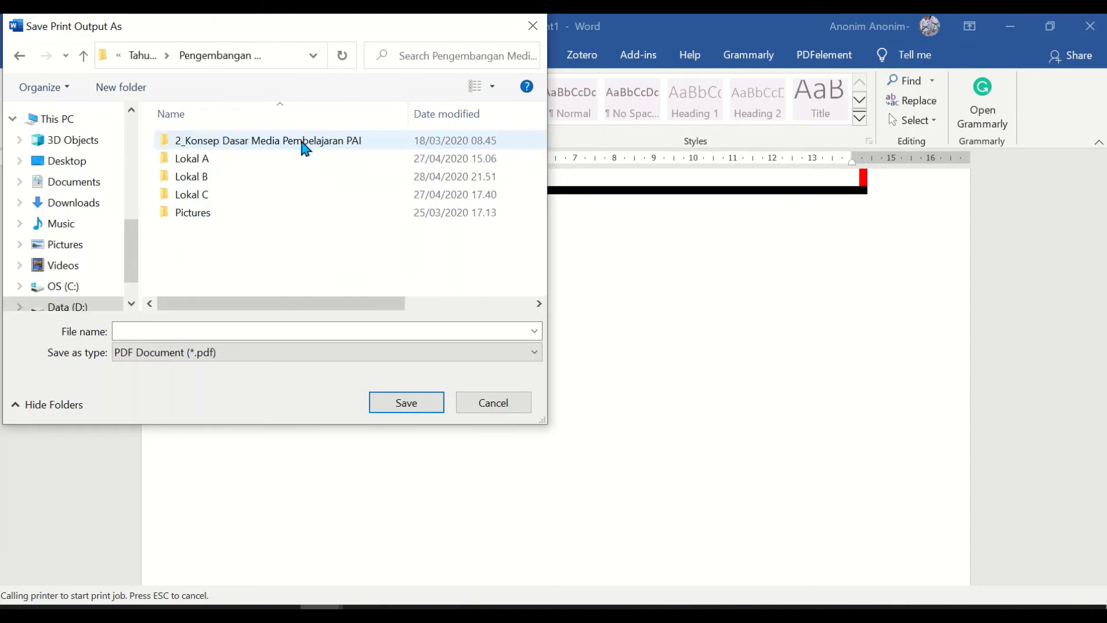
click(273, 163)
double_click(271, 159)
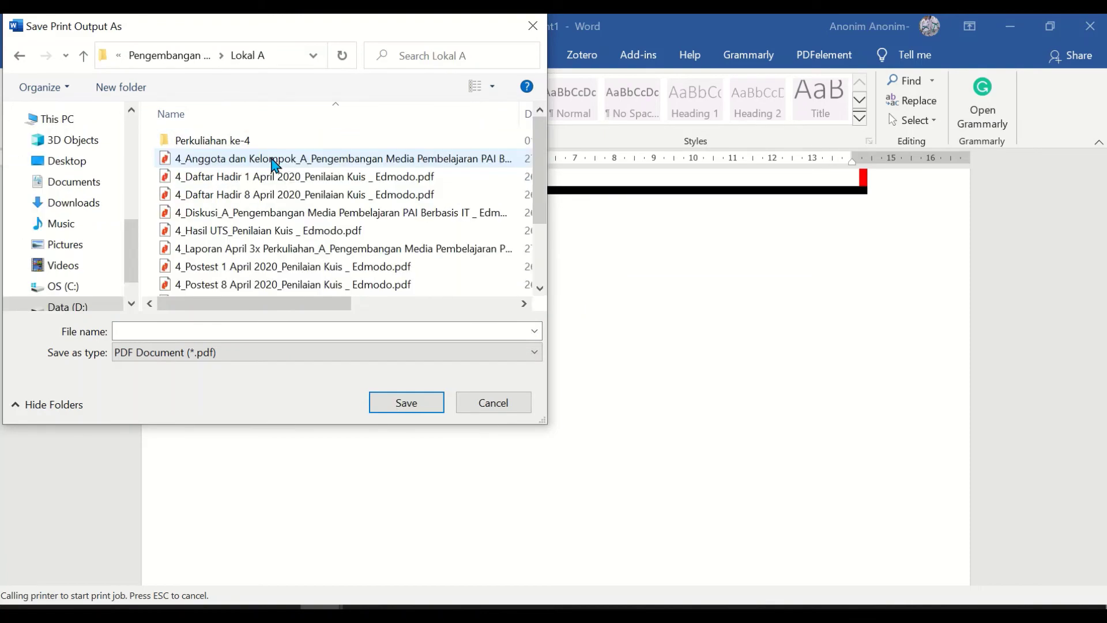
click(169, 62)
double_click(217, 155)
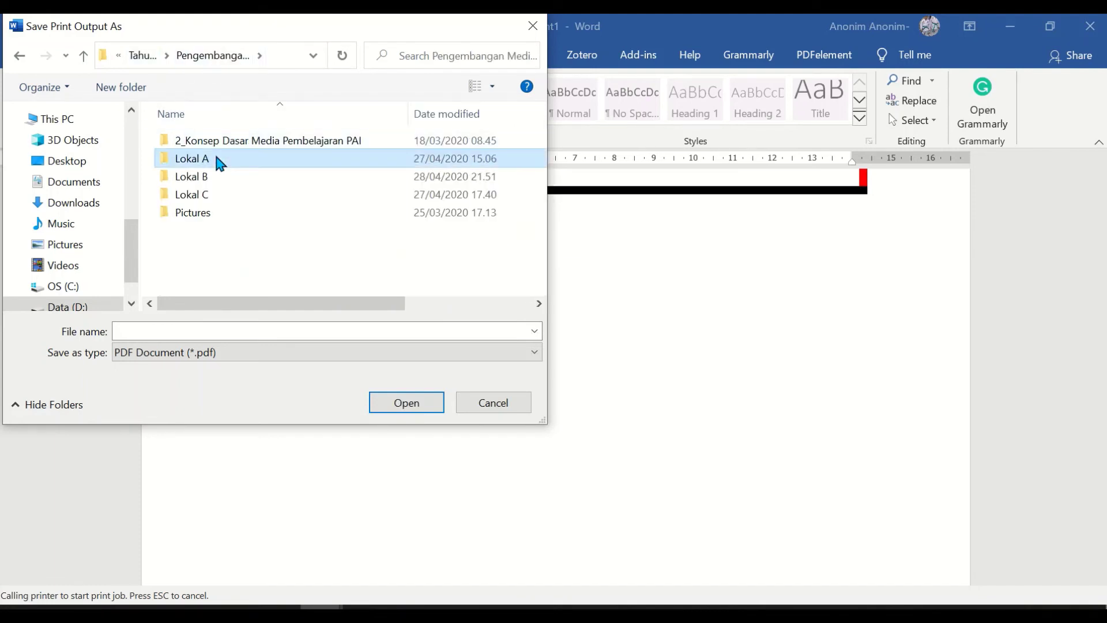
Step: Create a folder named Example inside Lokal A and save the PDF in it as Handout
click(145, 95)
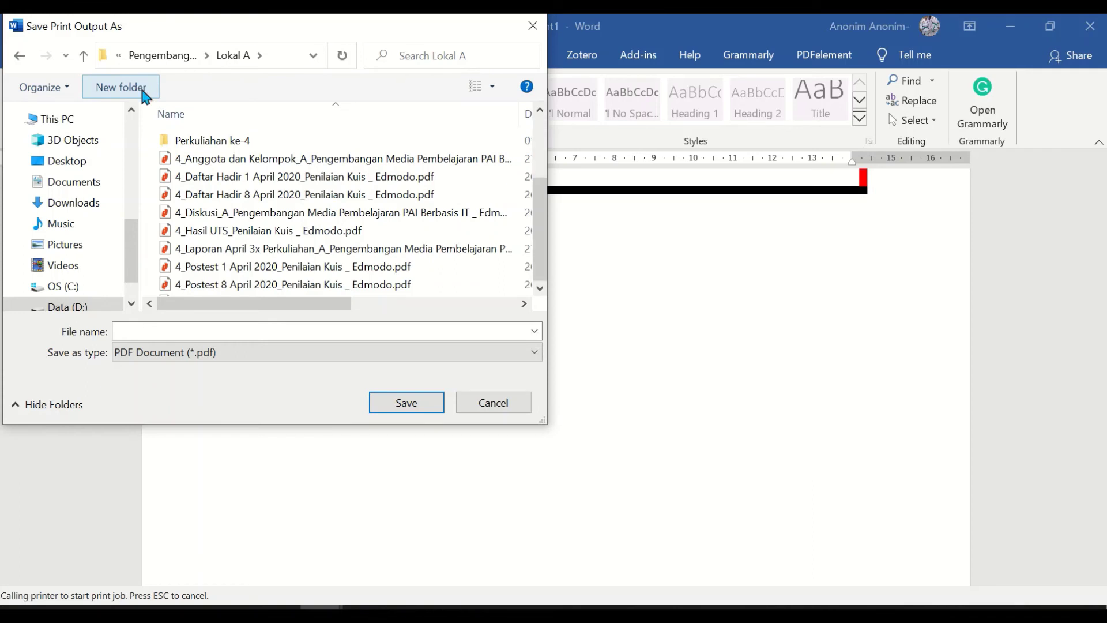
text(E)
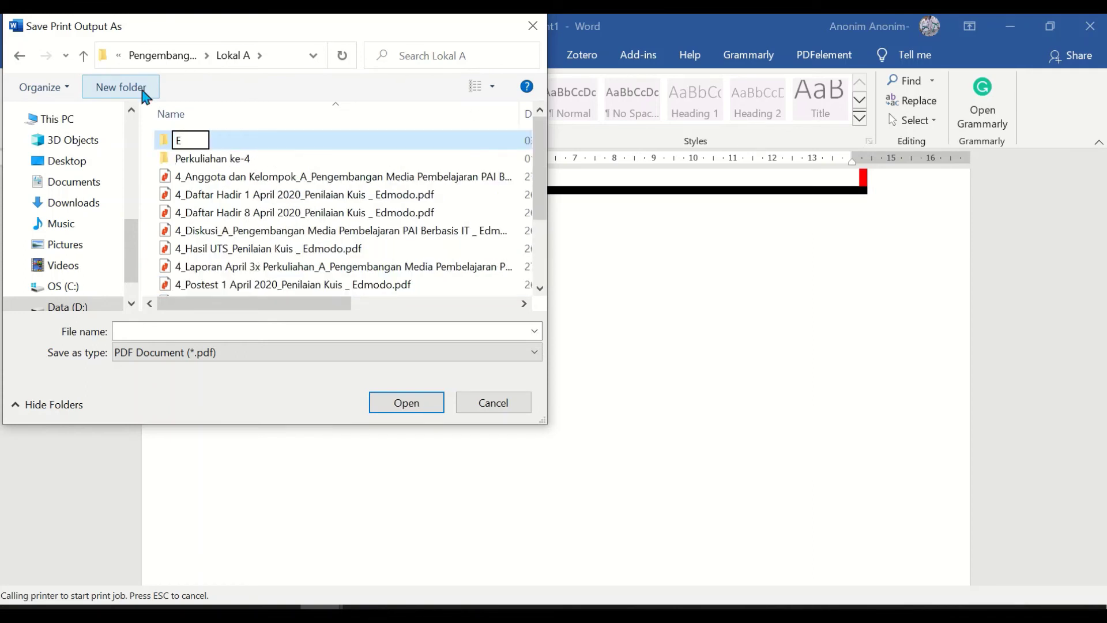
text(xample)
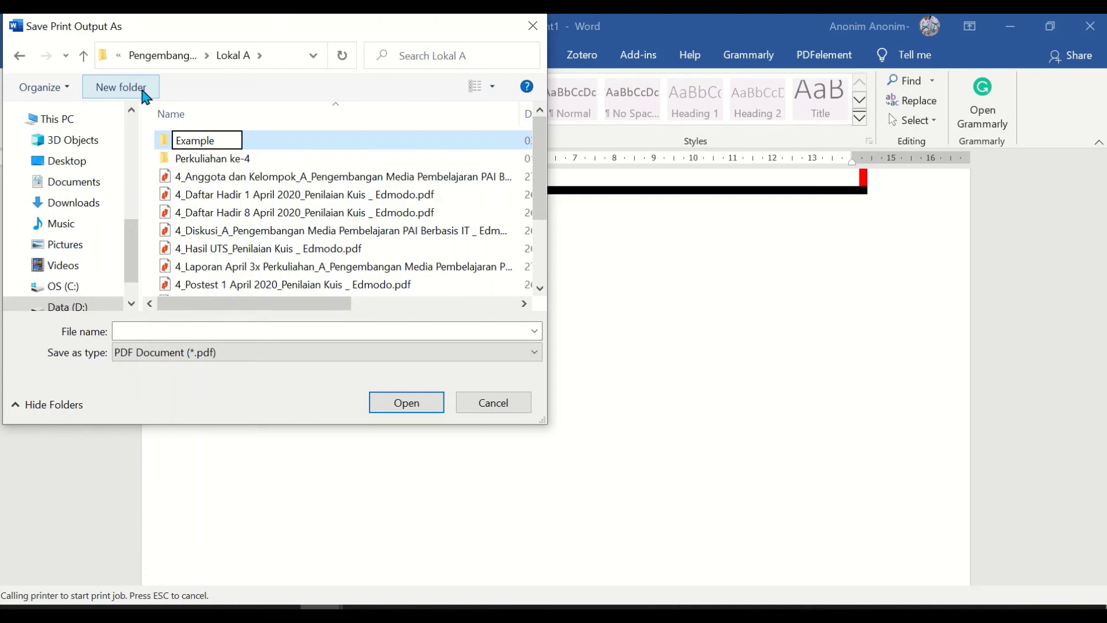
key(Return)
key(Return)
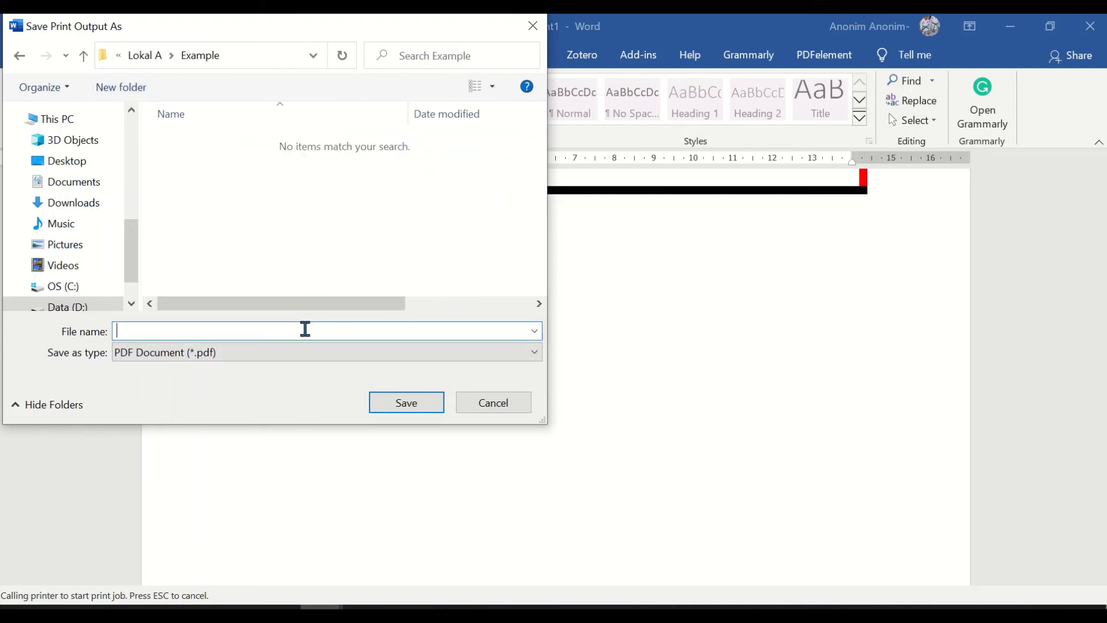
text(Handout)
key(Return)
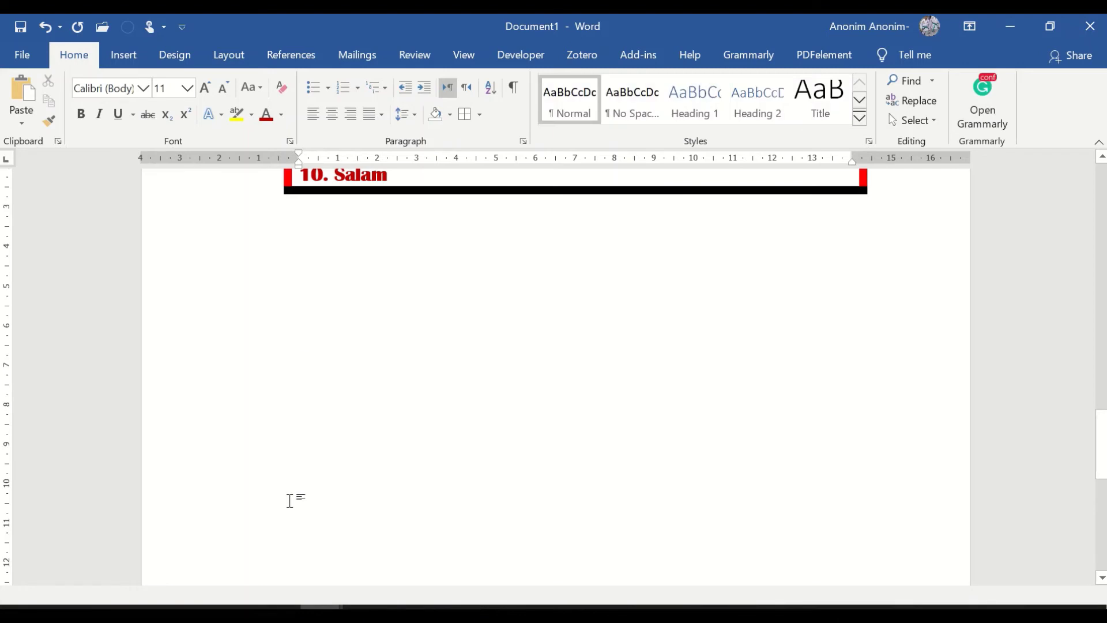
Step: In File Explorer, open Handout.pdf from the Example folder in Lokal A, under Tahun Akademik 2019-2020 and Pengembangan Media Pembelajaran PAI Berbasis IT
mouse_move(234, 613)
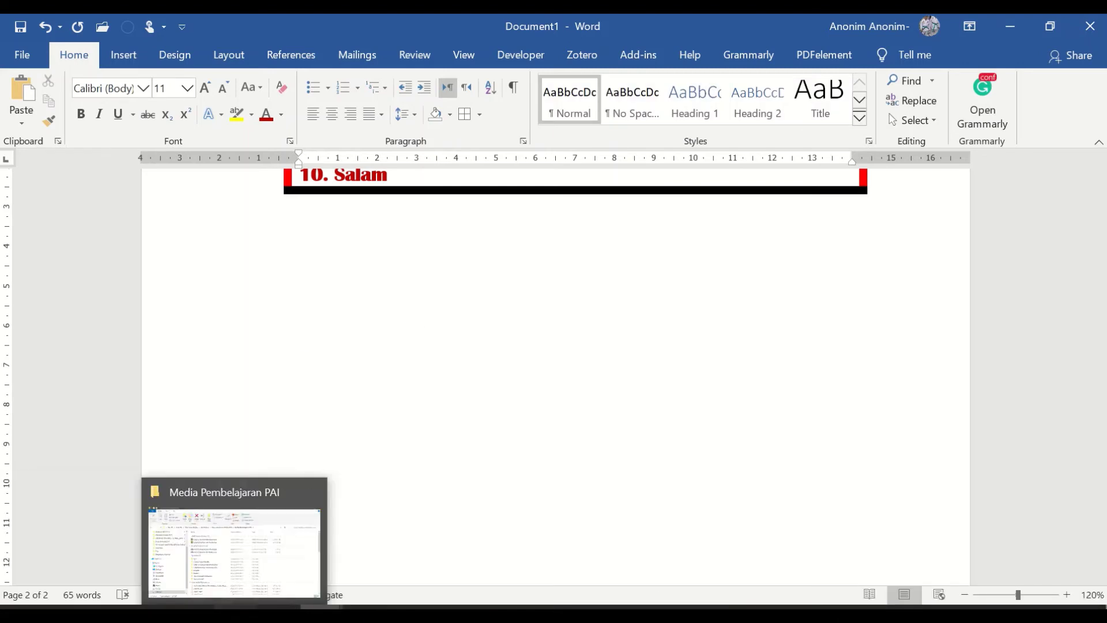
click(234, 613)
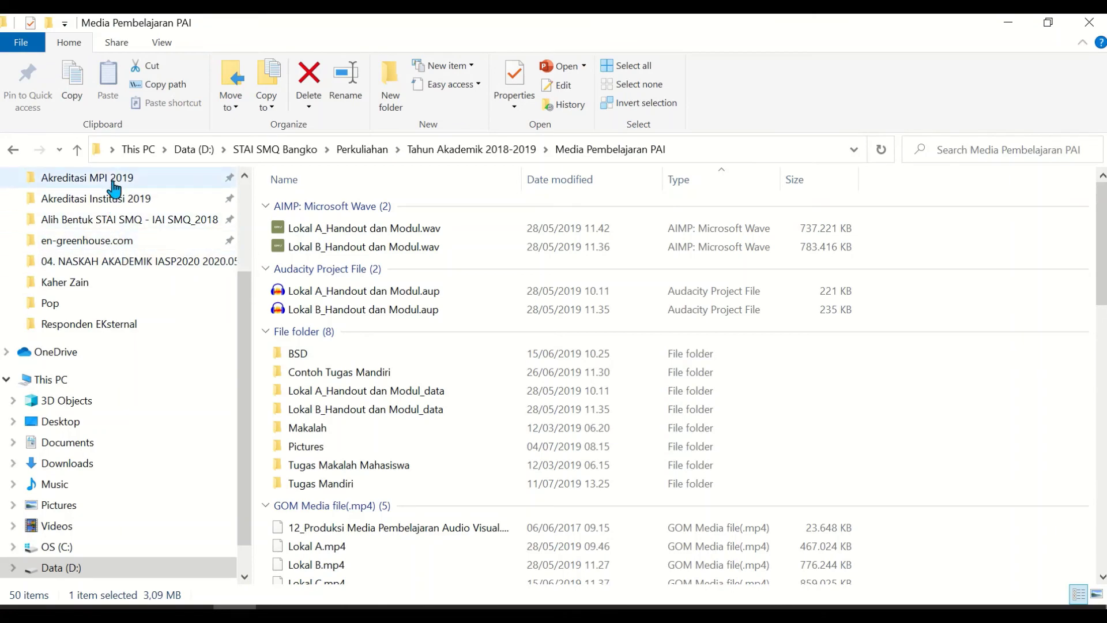
scroll(109, 202, up, 2)
click(111, 240)
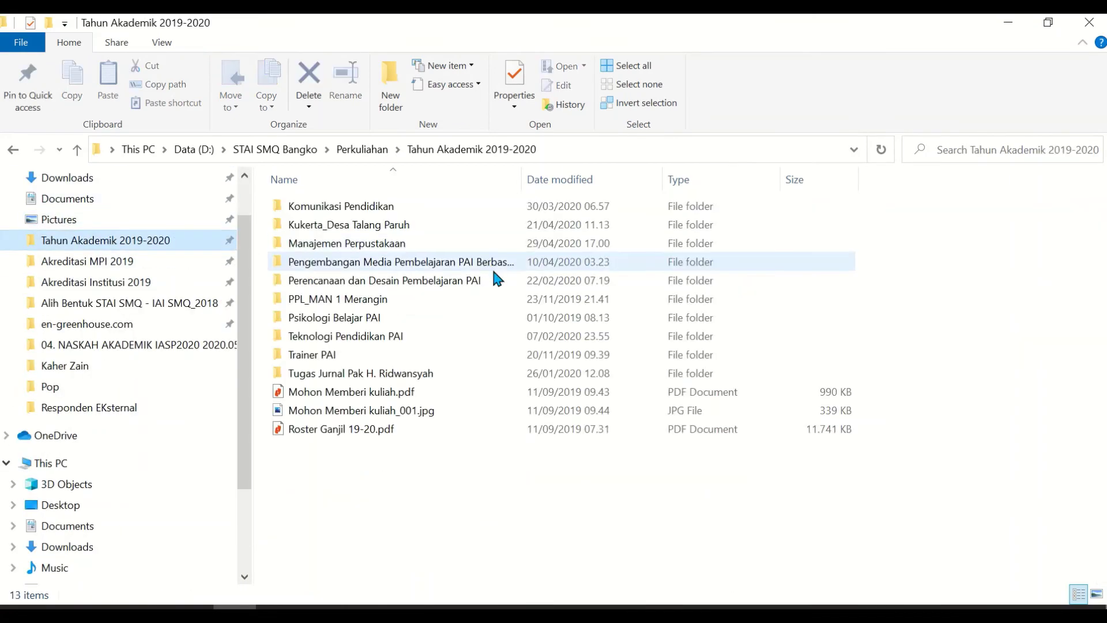
double_click(394, 265)
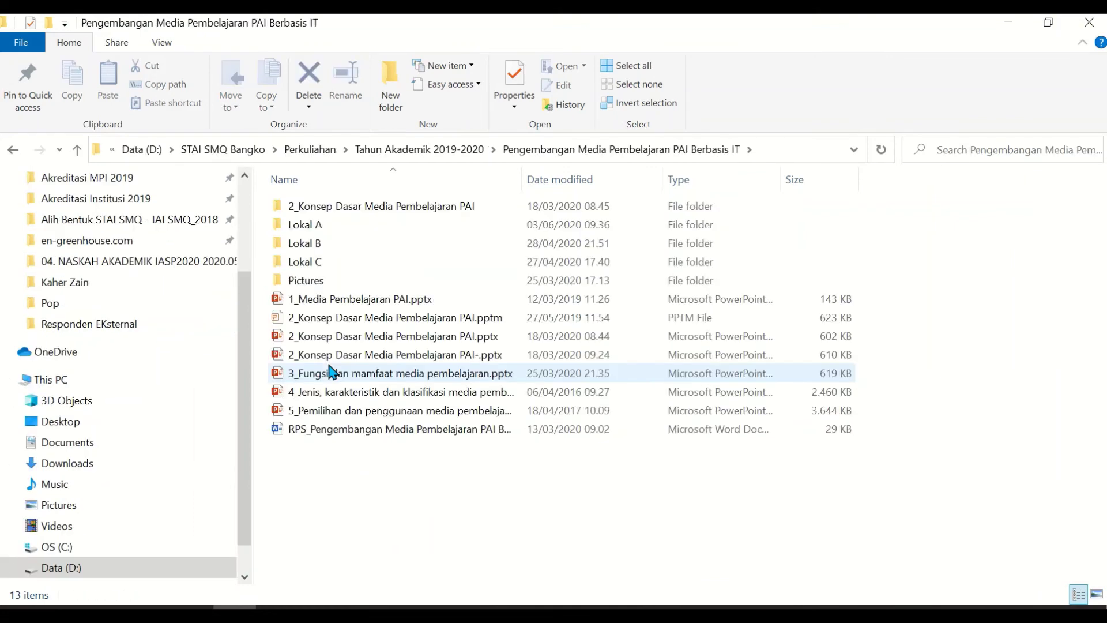
double_click(312, 227)
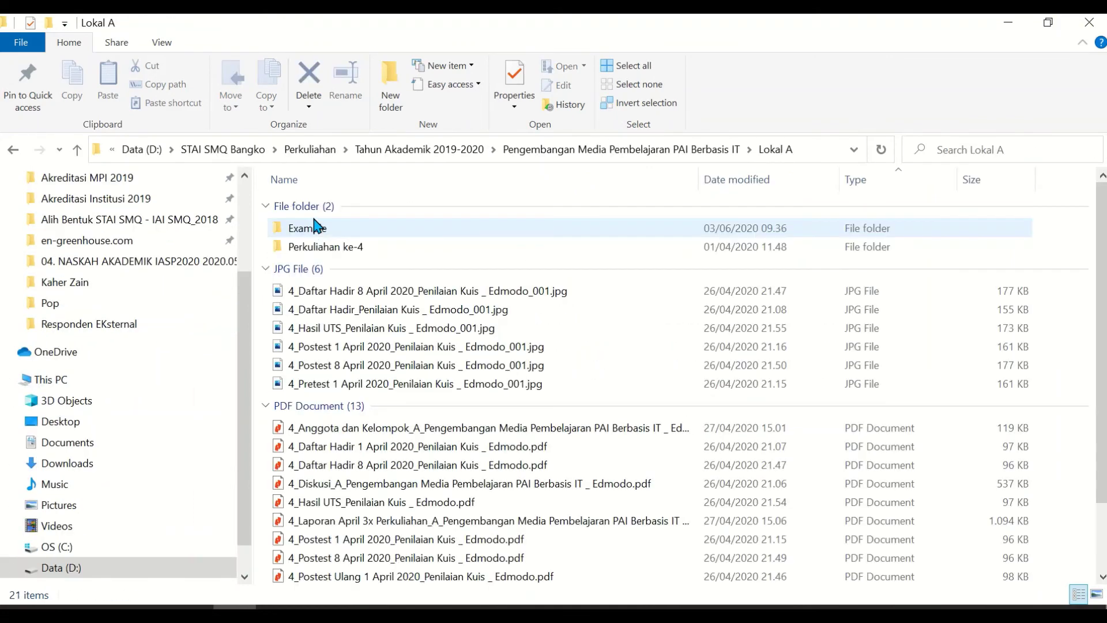
double_click(317, 228)
double_click(317, 209)
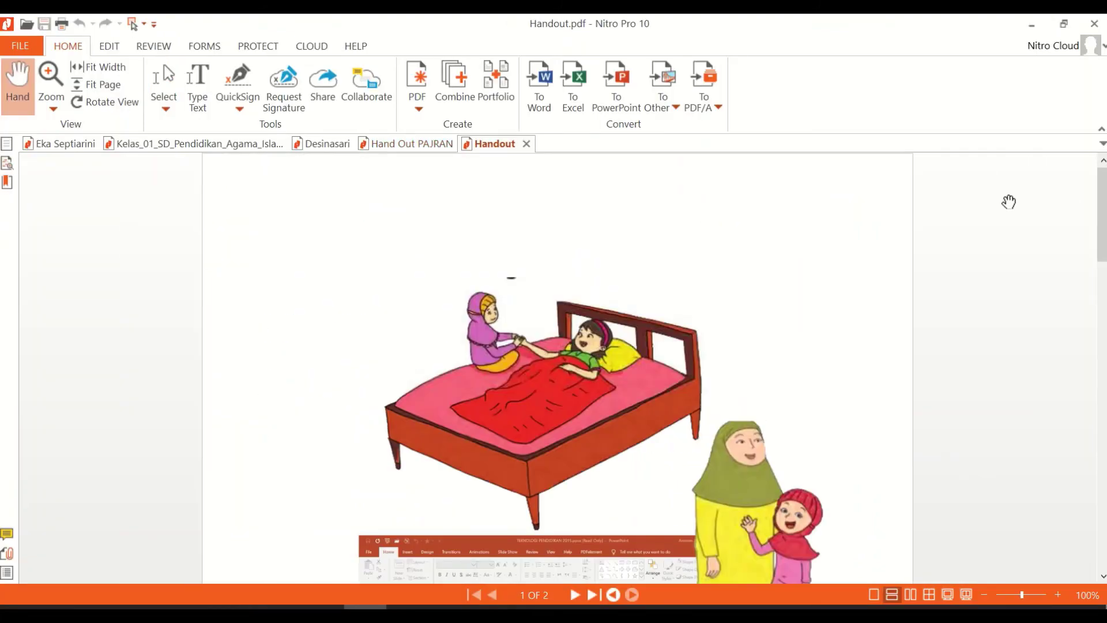
Step: Collapse the Nitro Pro ribbon and review the pictures and prayer list across both pages of Handout.pdf
click(1102, 135)
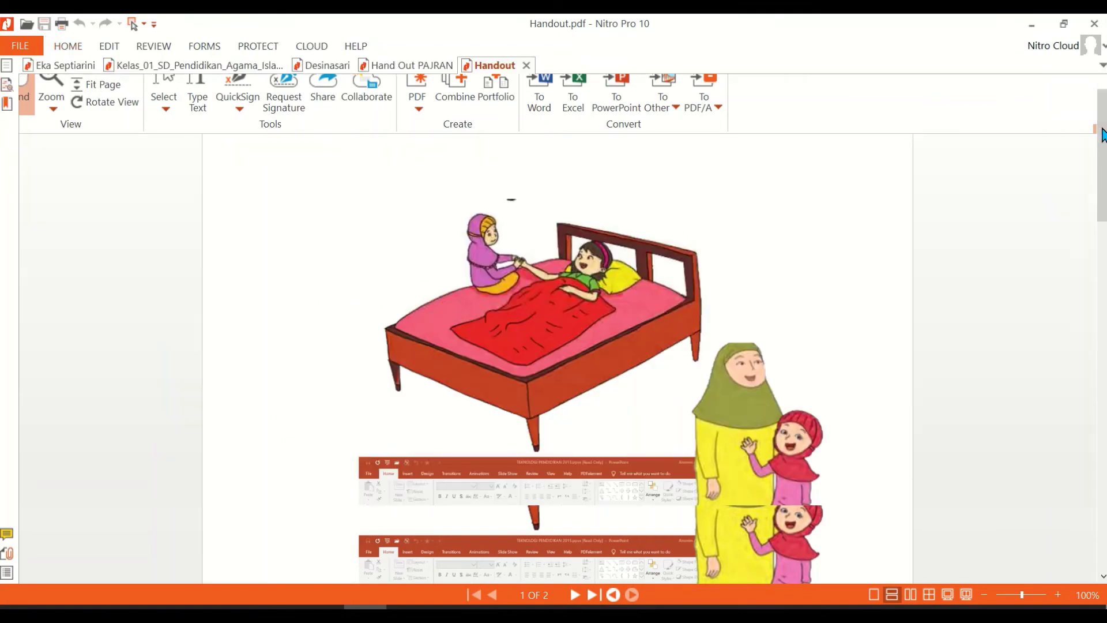
scroll(901, 234, down, 2)
scroll(902, 234, down, 6)
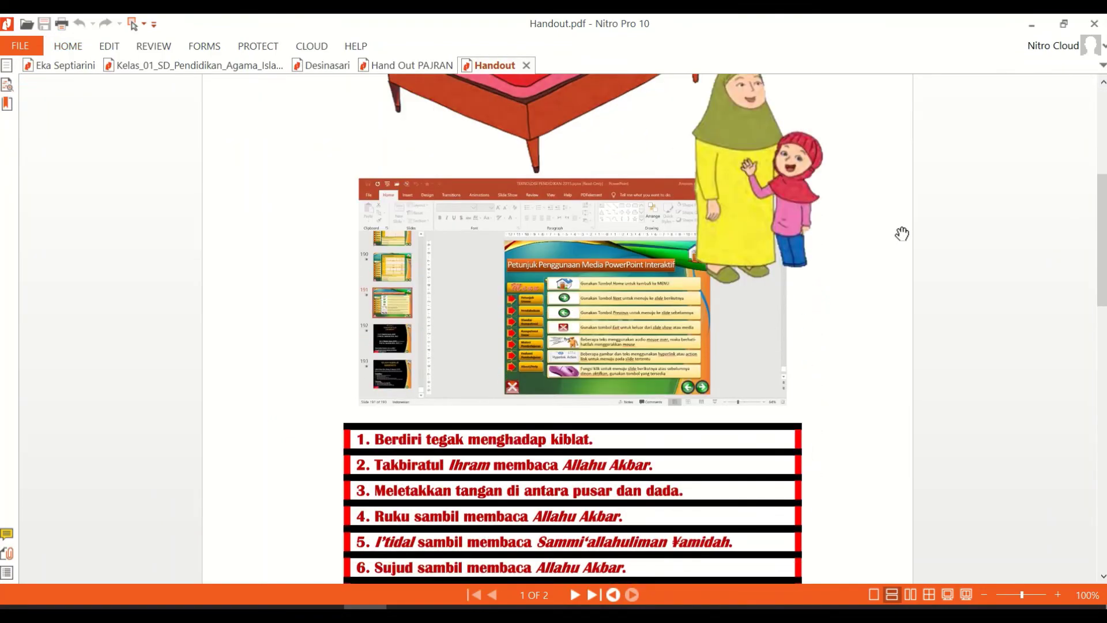
scroll(901, 234, down, 3)
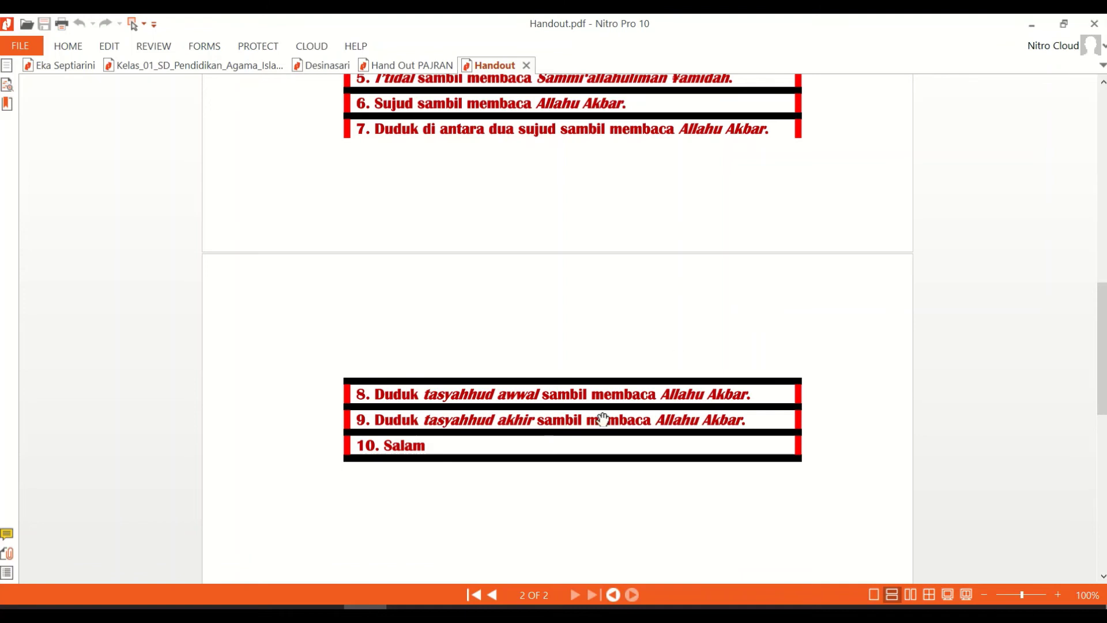
Step: Switch back to Document1 in Word, review the available printers with Microsoft Print to PDF selected, and return to the document without printing
click(338, 605)
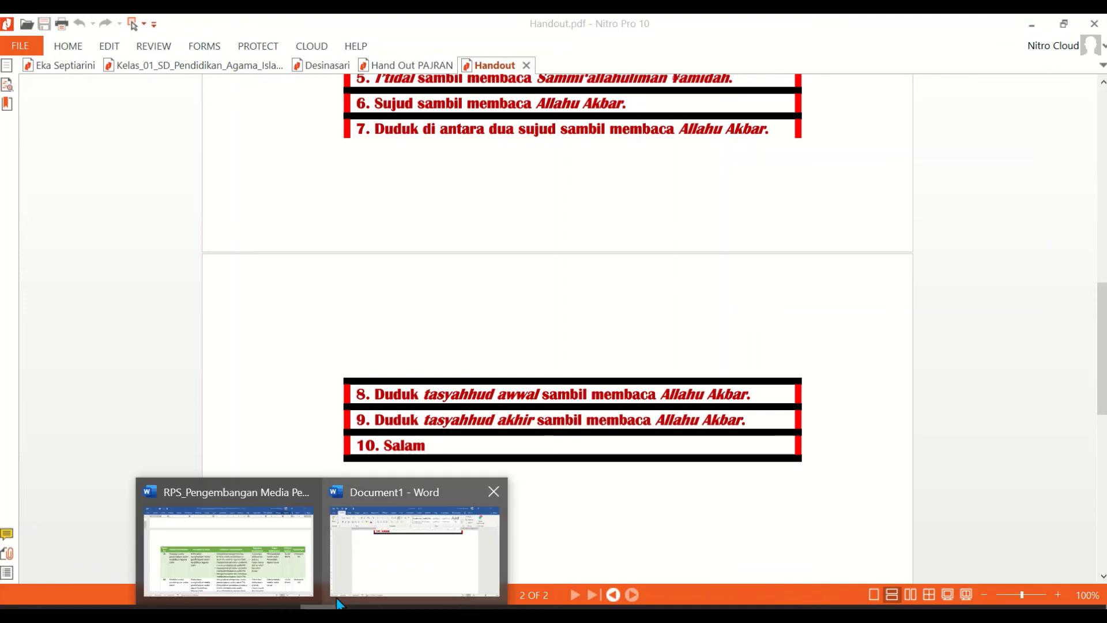
click(414, 545)
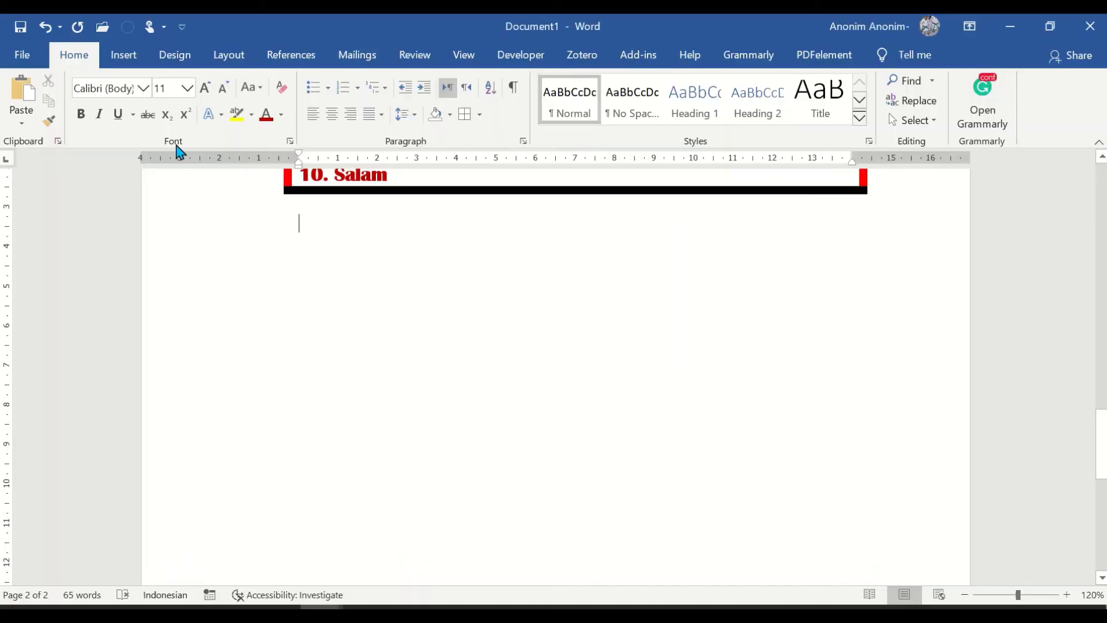
click(23, 54)
click(36, 362)
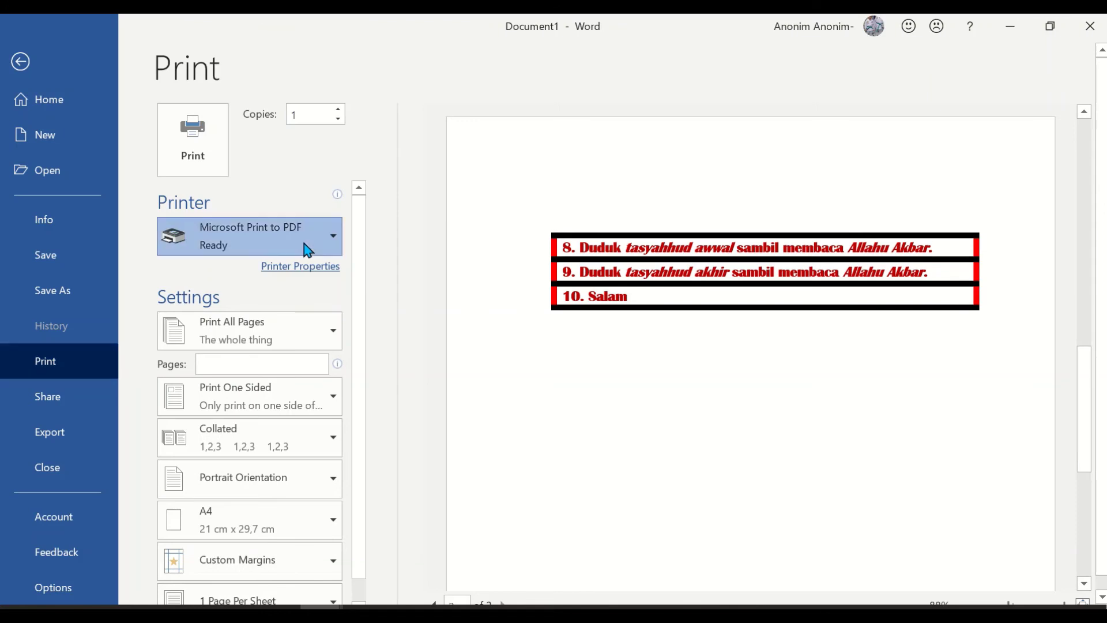
click(313, 243)
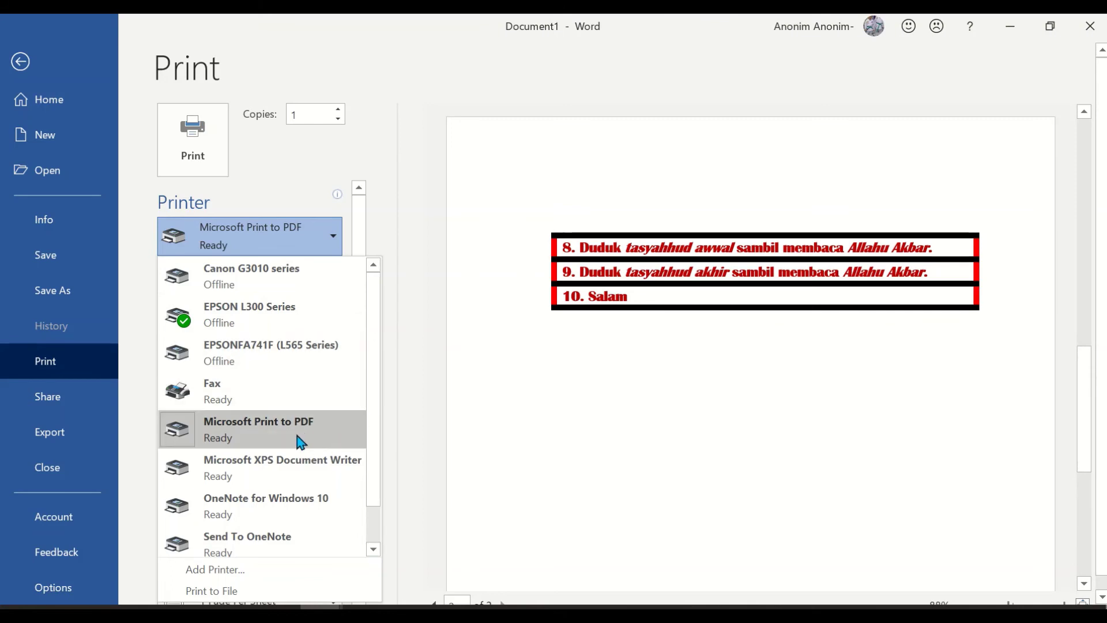
click(302, 435)
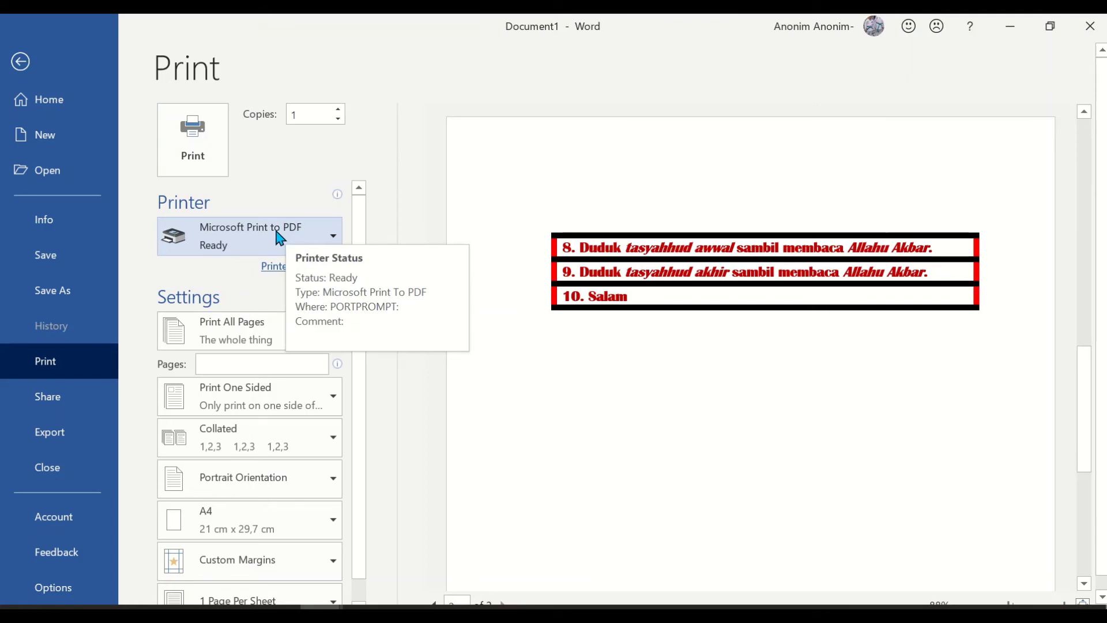
click(21, 62)
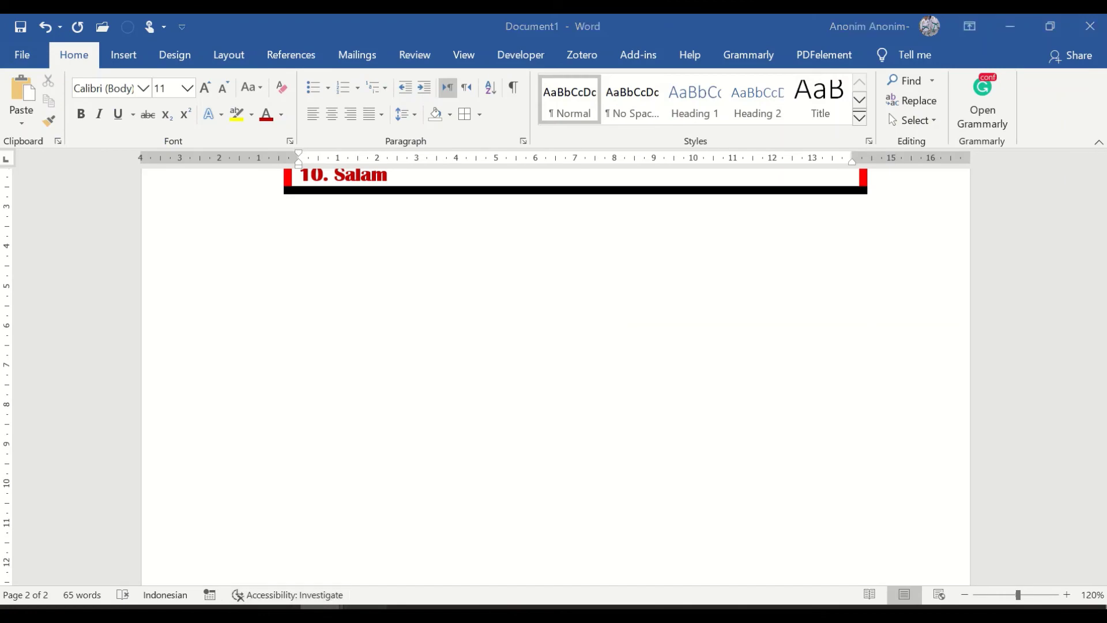
Step: Compare the first page of Handout.pdf in Nitro Pro with the original Document1 in Word
key(alt+Tab)
scroll(656, 246, up, 15)
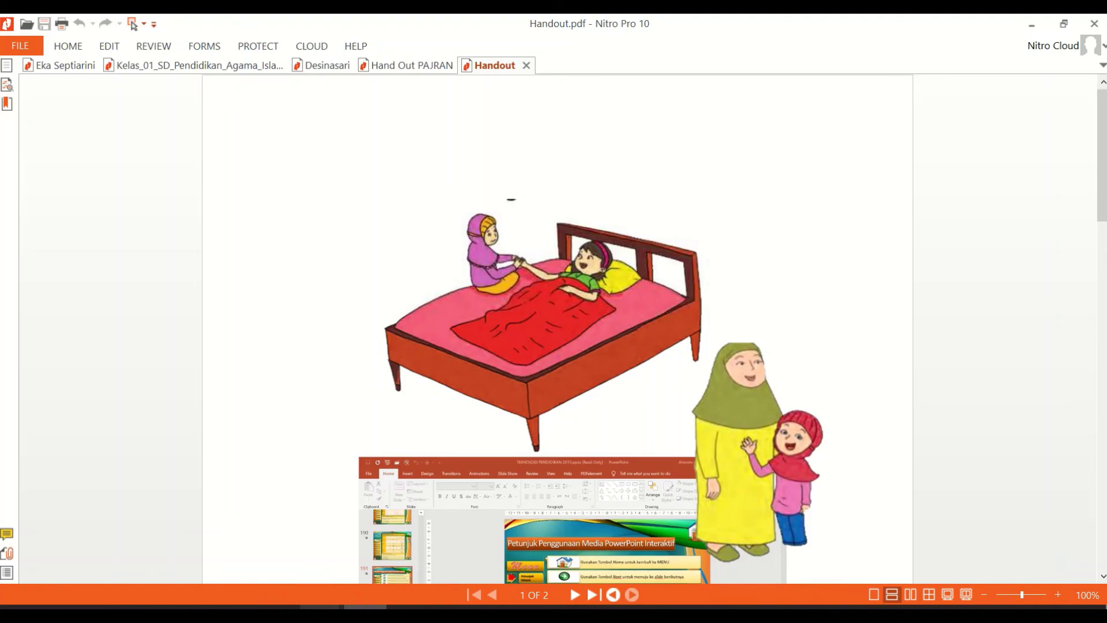
click(322, 607)
click(419, 555)
scroll(501, 326, up, 10)
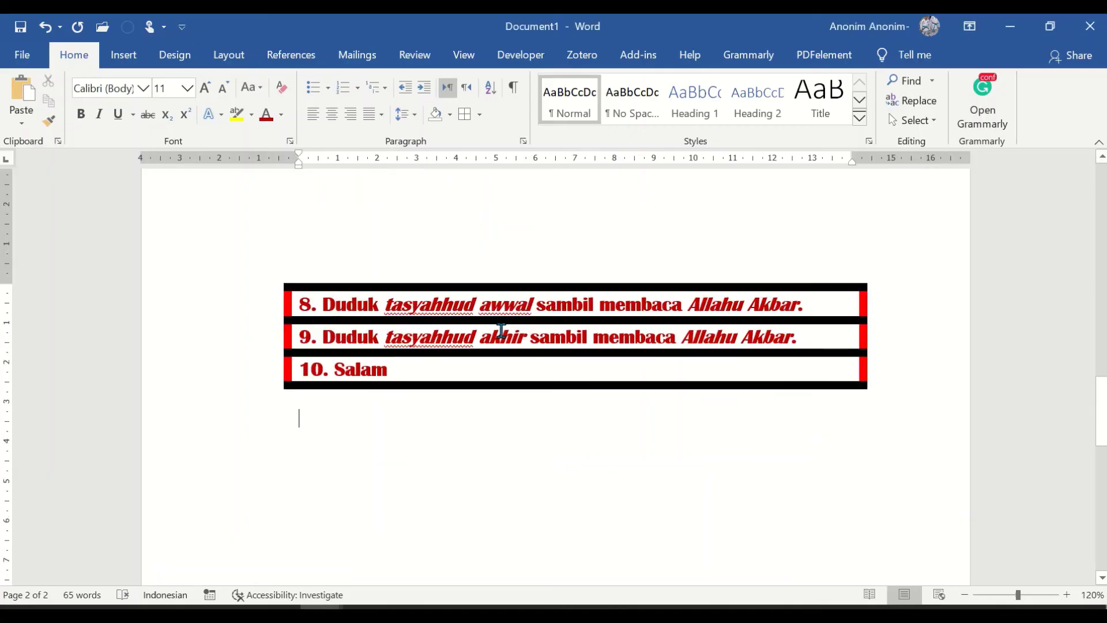
scroll(505, 327, up, 5)
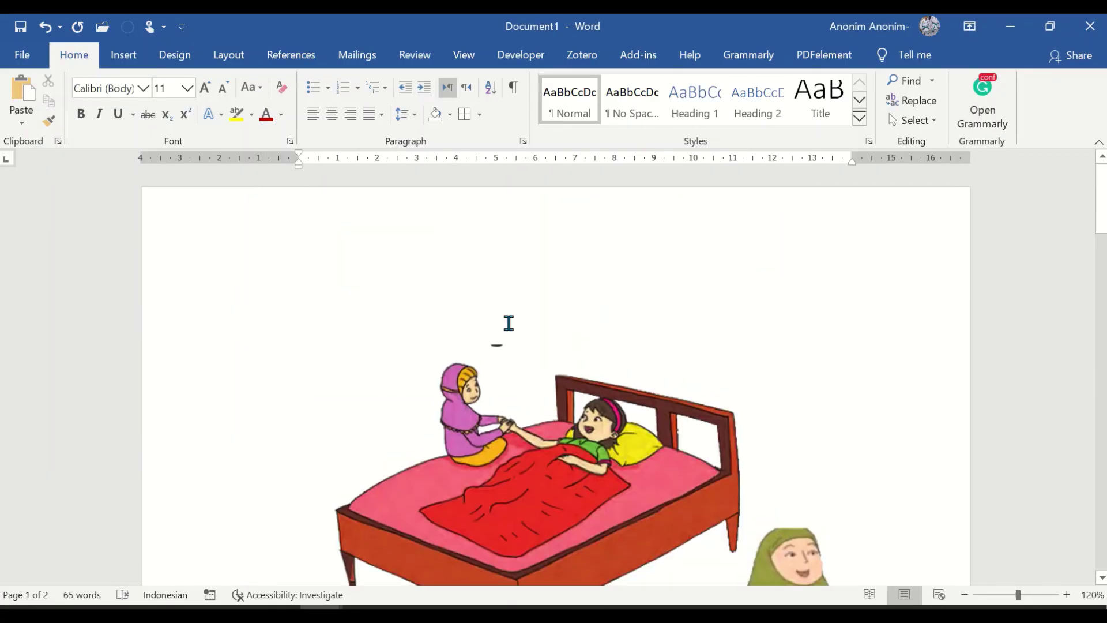
Step: Start saving a copy of the Word document and choose the Example folder inside Lokal A as its location
click(21, 54)
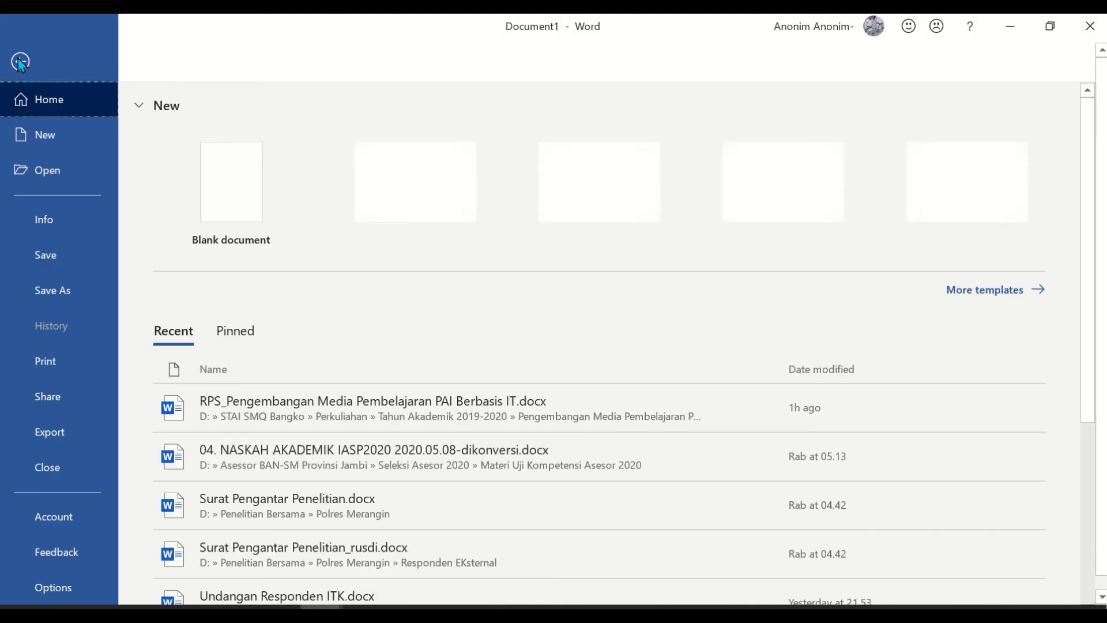
click(43, 301)
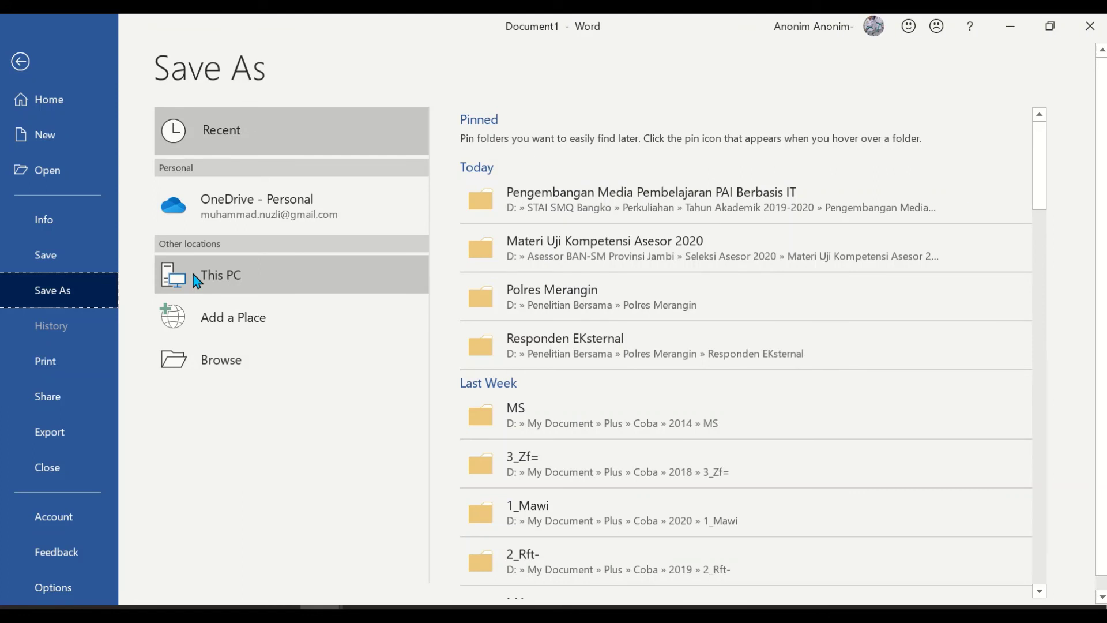
click(619, 219)
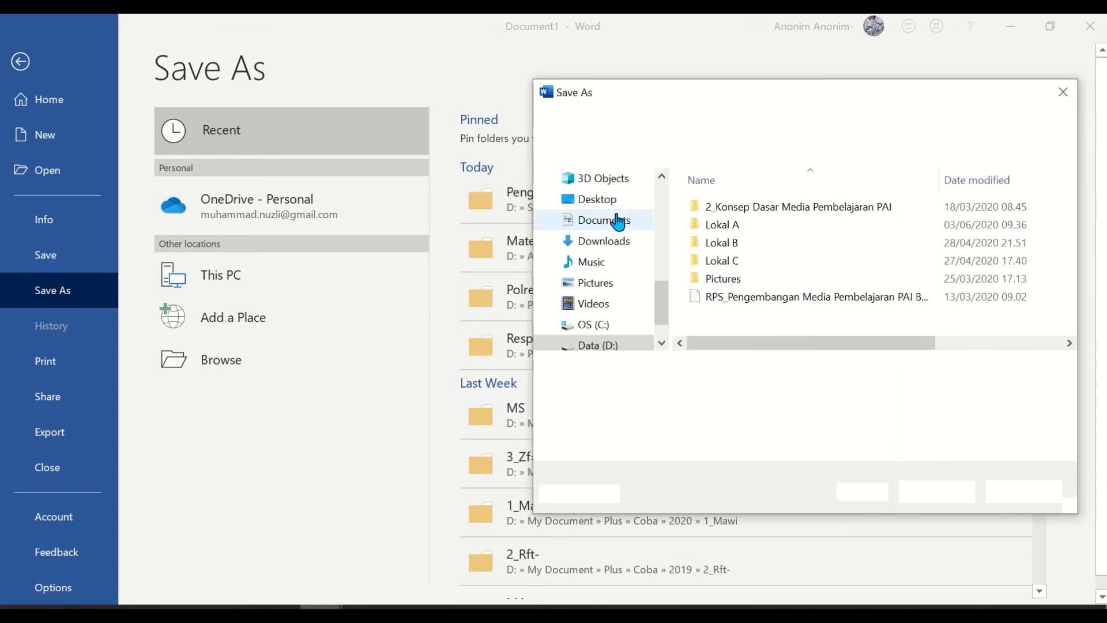
double_click(788, 224)
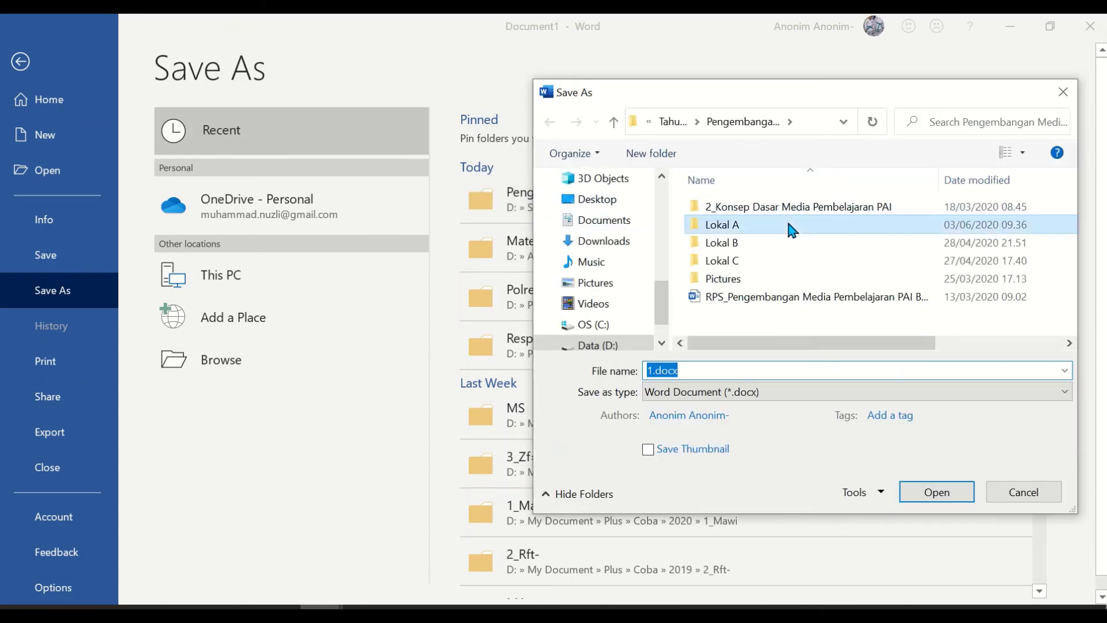
double_click(773, 207)
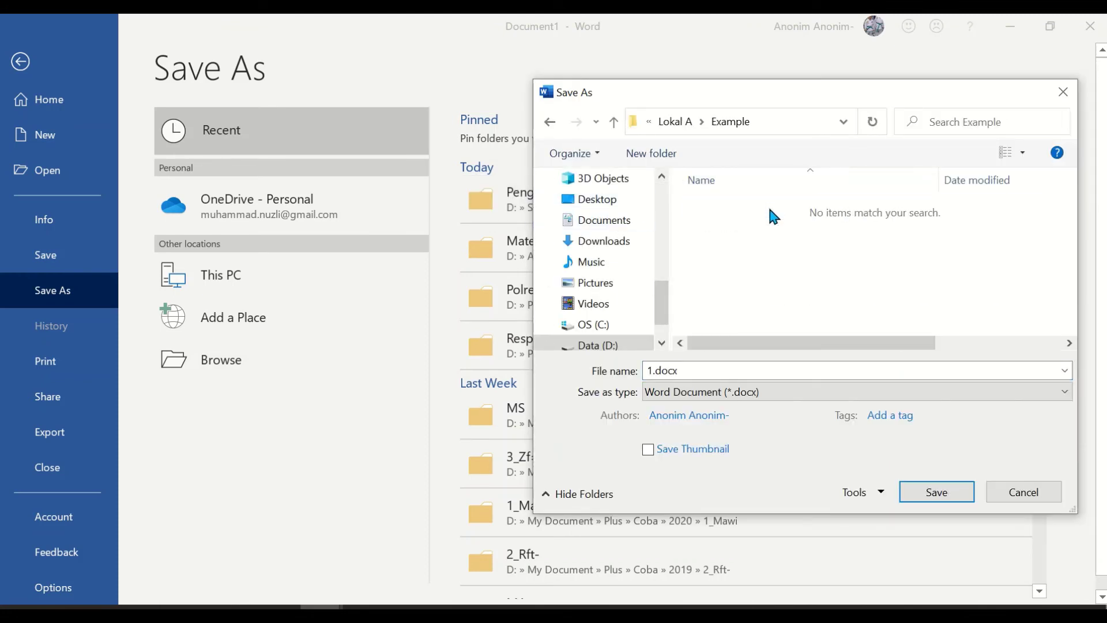
Step: Save the document as handout2 in PDF format and locate handout2.pdf in the Example folder in File Explorer
double_click(692, 372)
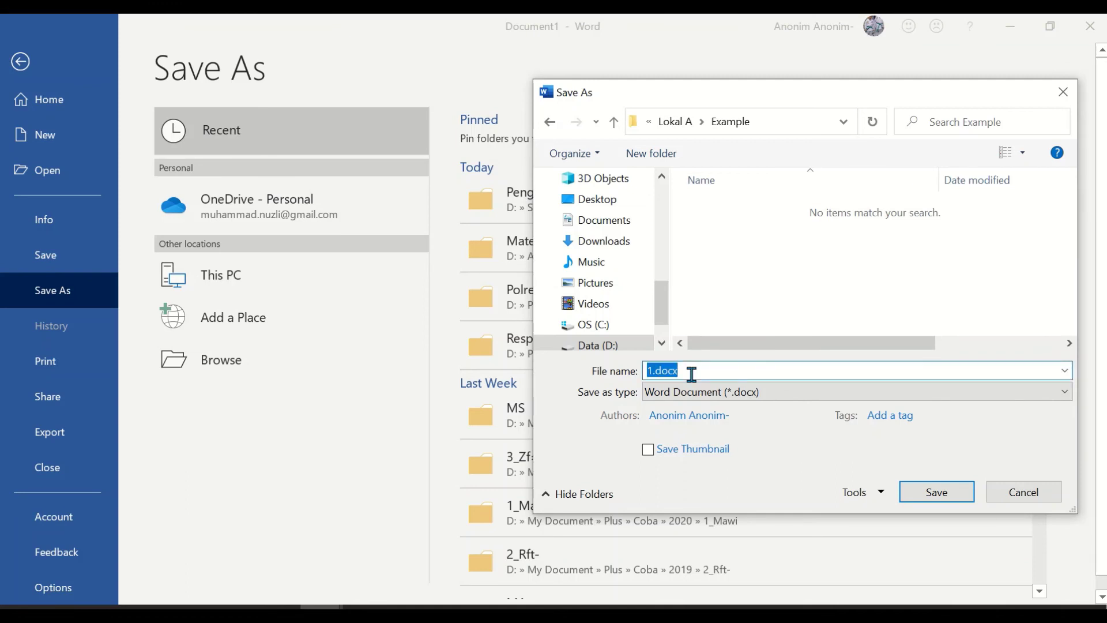
text(handout2)
click(685, 392)
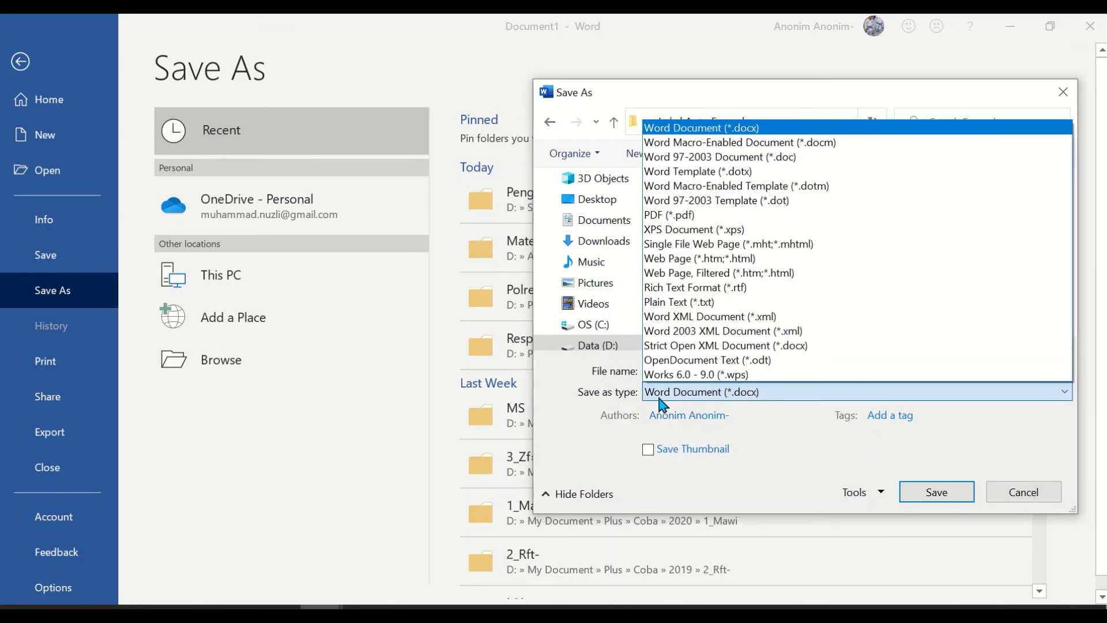
click(681, 217)
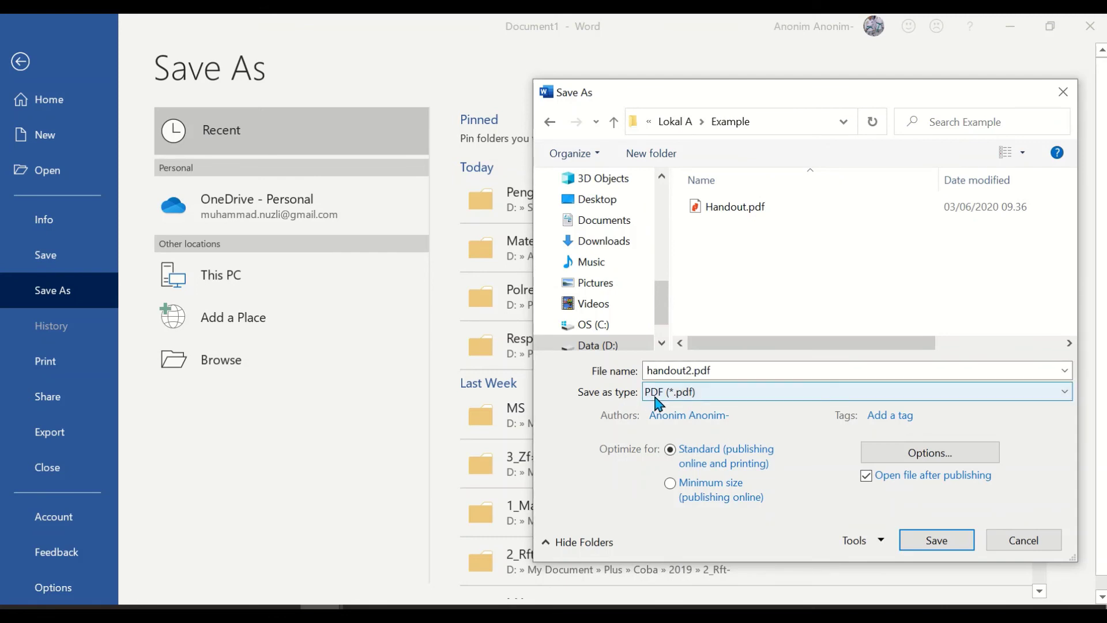
click(936, 540)
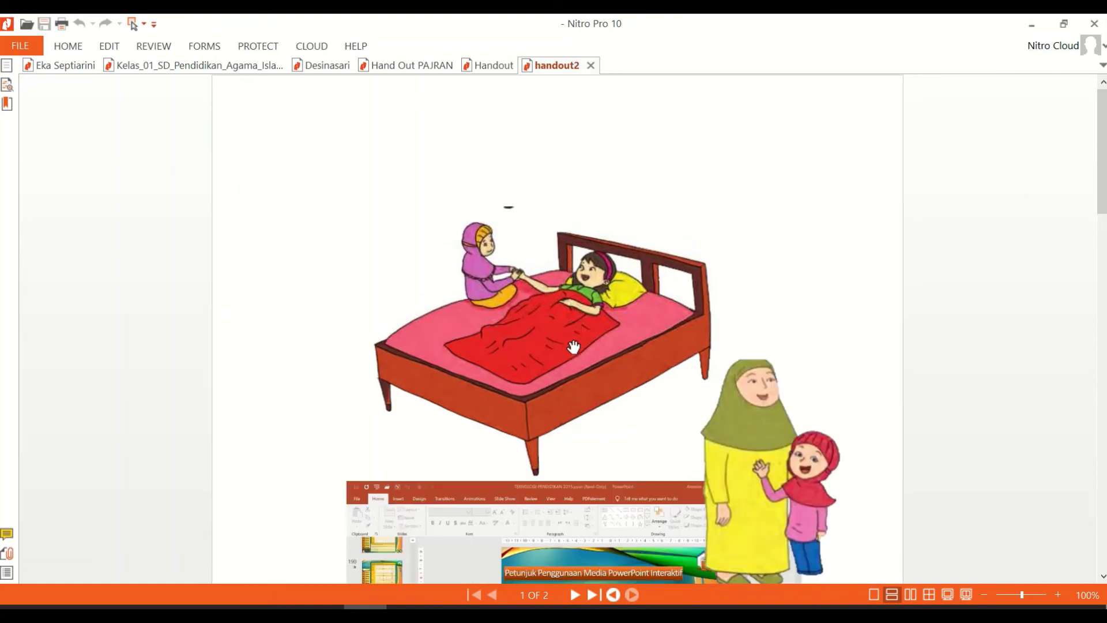
click(235, 612)
click(323, 228)
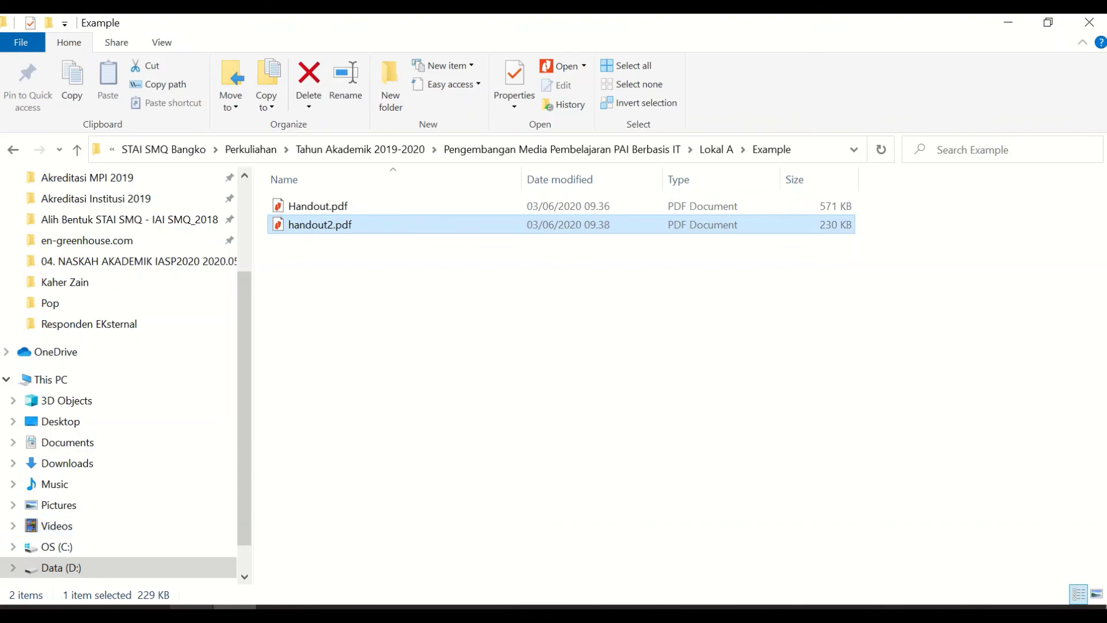
Step: Switch to Chrome, search Google for "konversi word ke pdf", and open Smallpdf's Word ke PDF converter
key(alt+Tab)
click(460, 27)
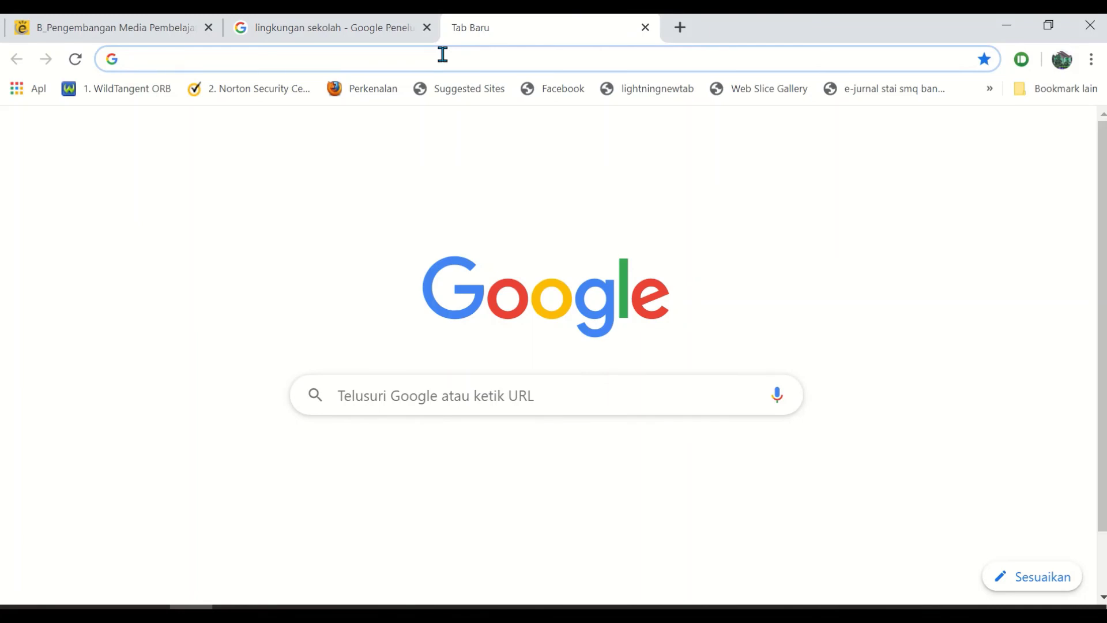
text(konversi)
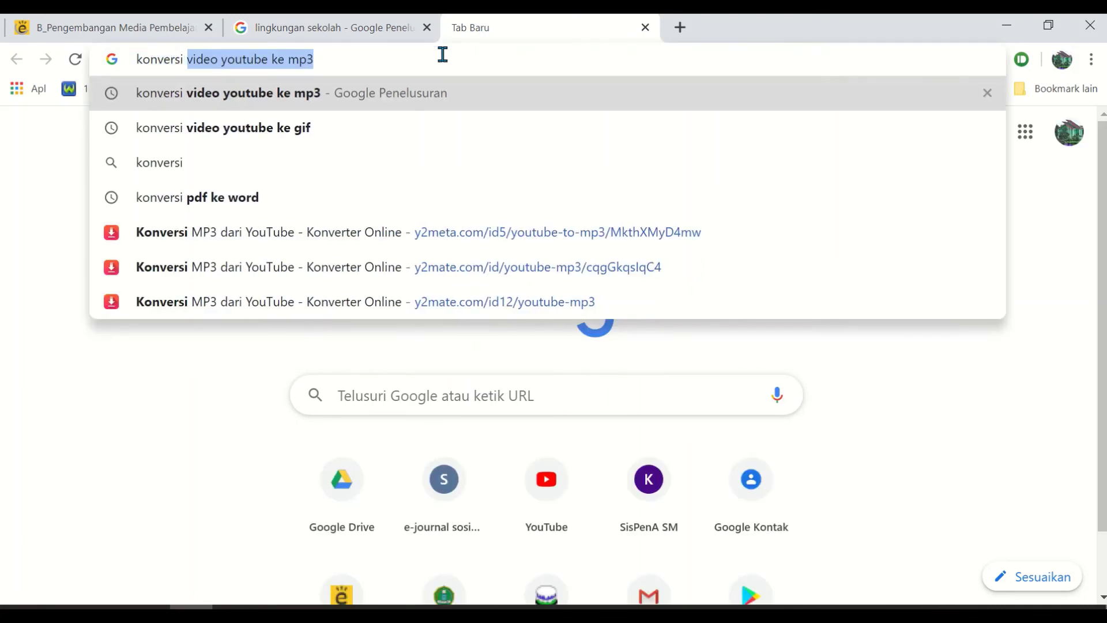
text( word k)
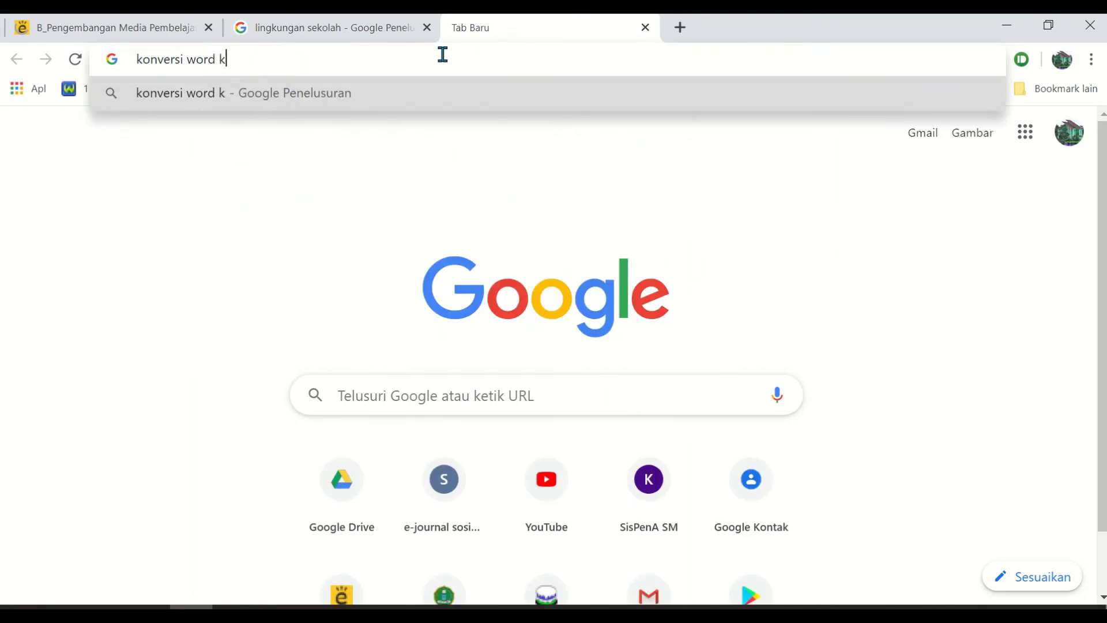
text(e pdf)
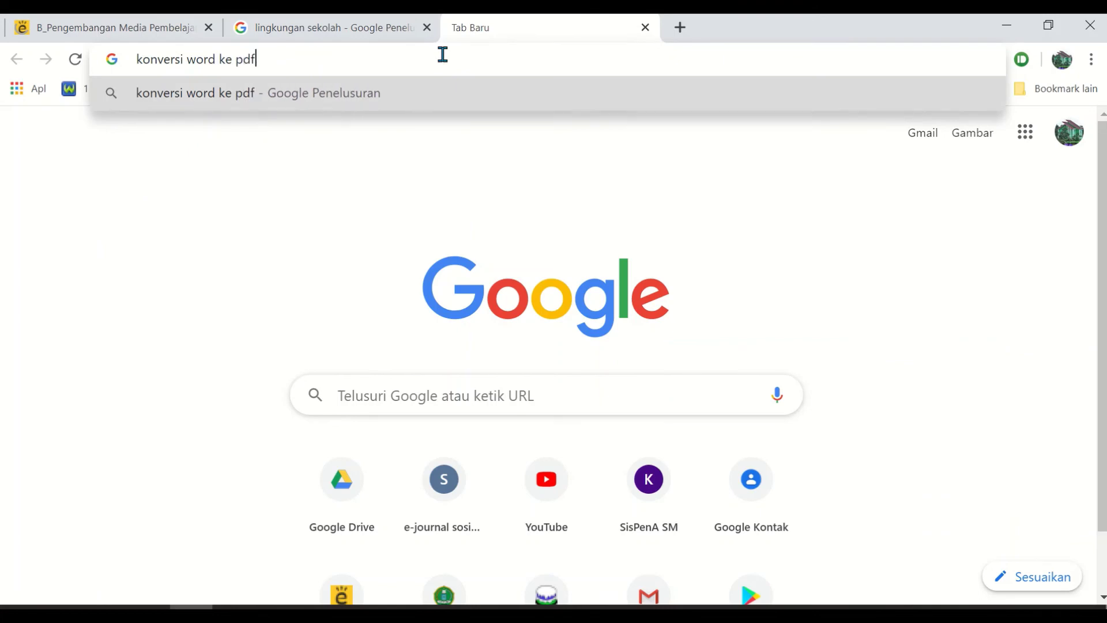
key(Return)
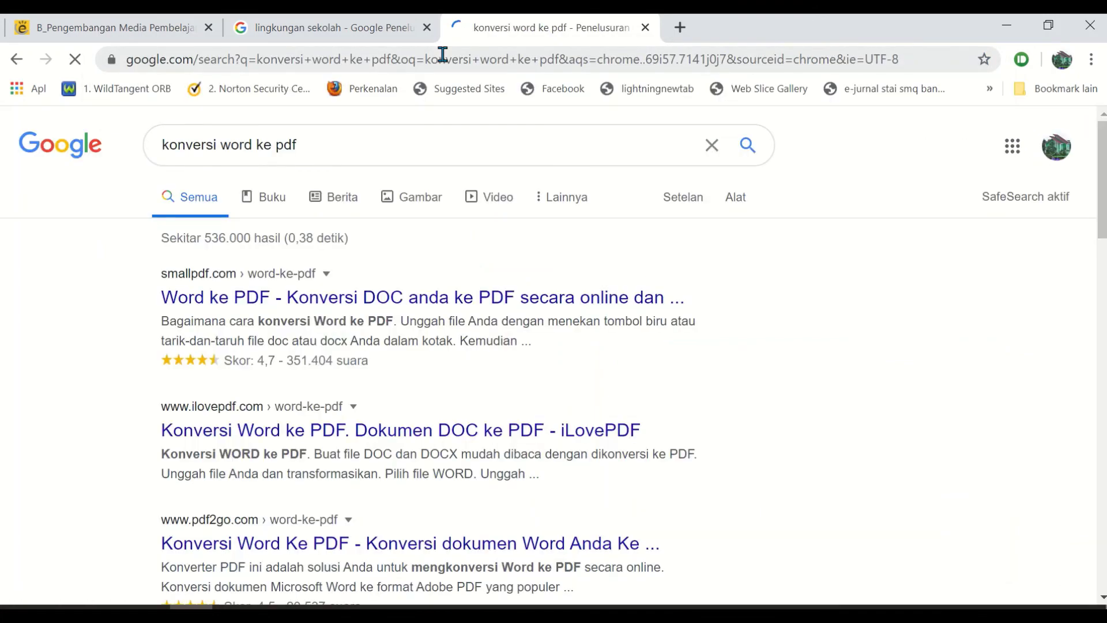
click(231, 284)
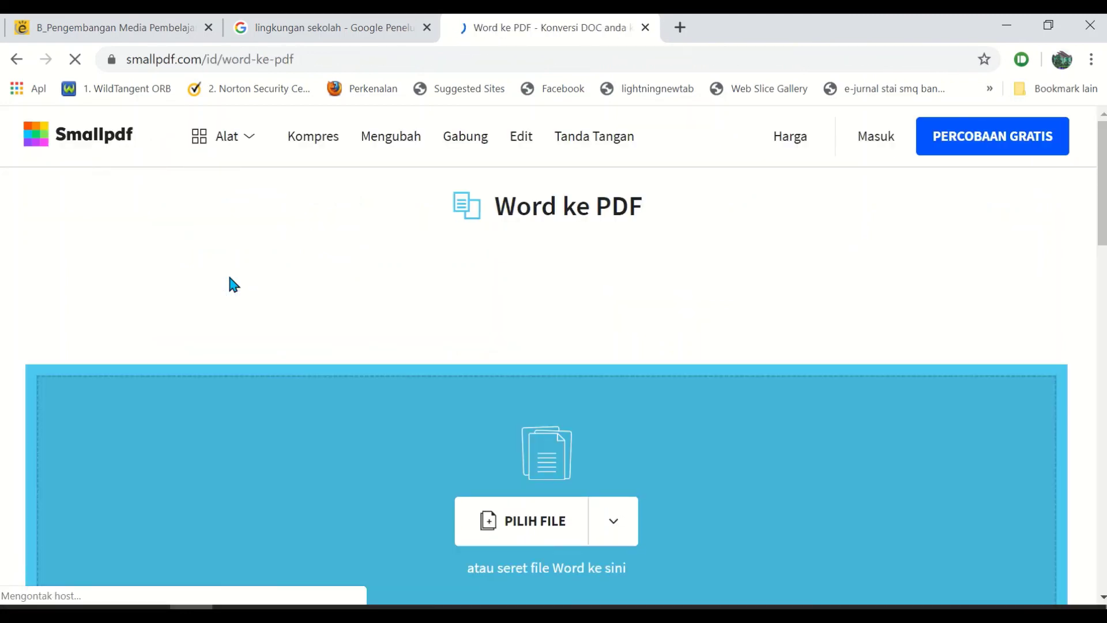
scroll(803, 245, down, 2)
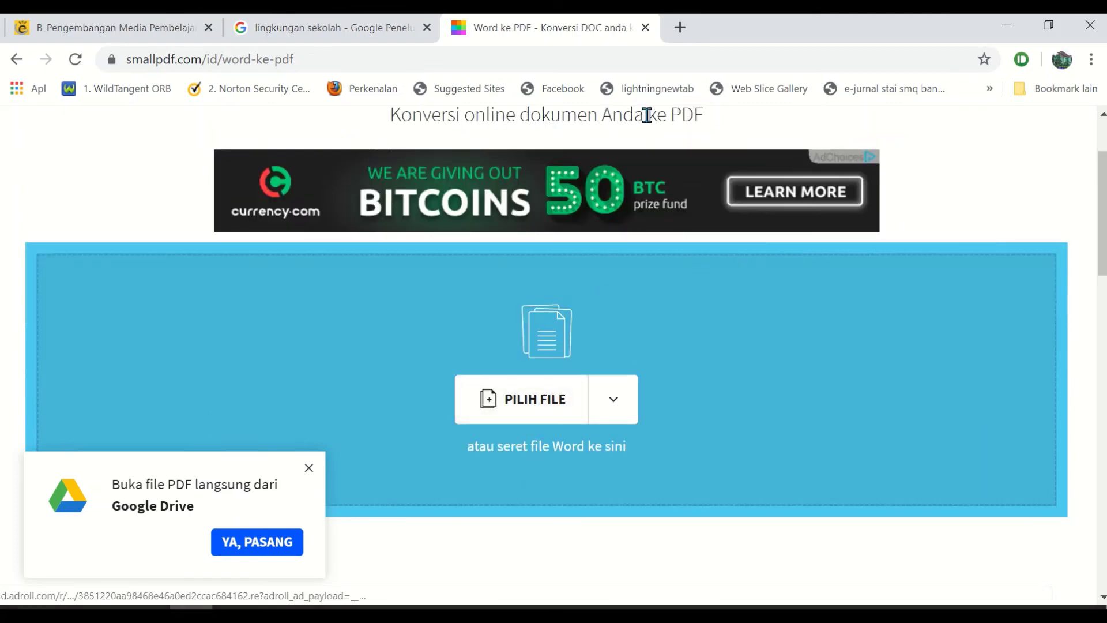
Step: Switch to Document1 in Word and start saving it as a Word document in the Example folder inside Lokal A
click(545, 400)
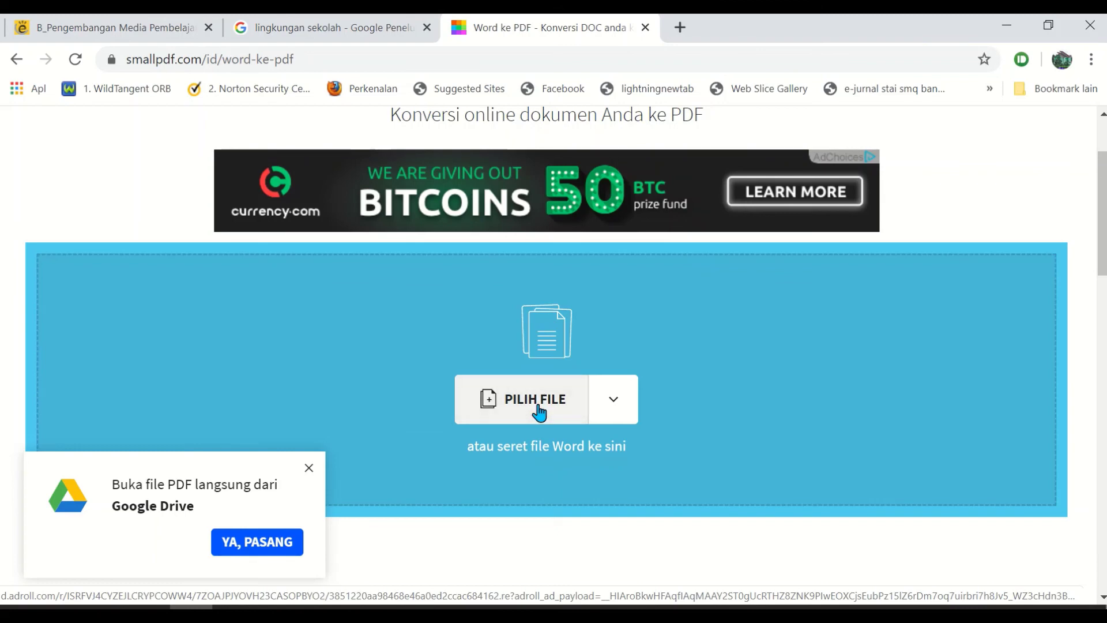
mouse_move(322, 614)
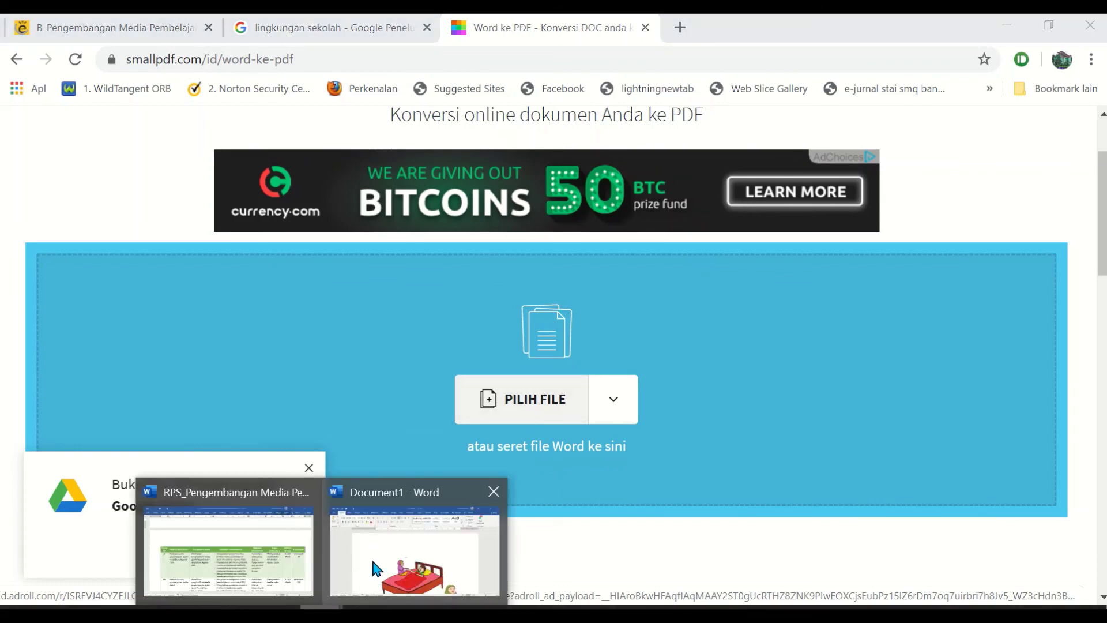
click(415, 547)
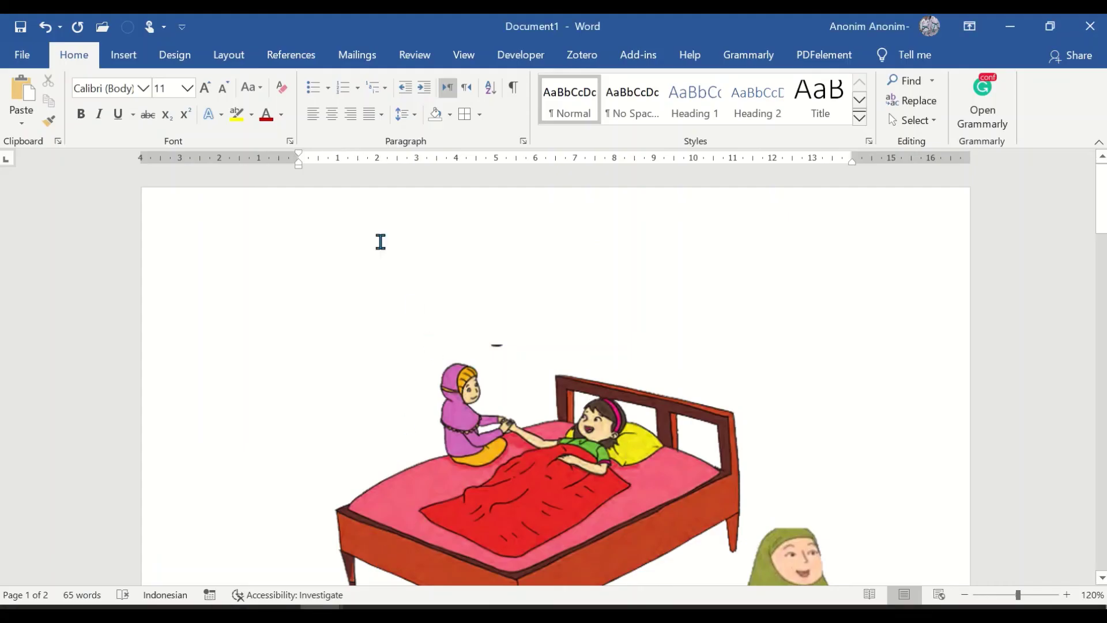
click(28, 29)
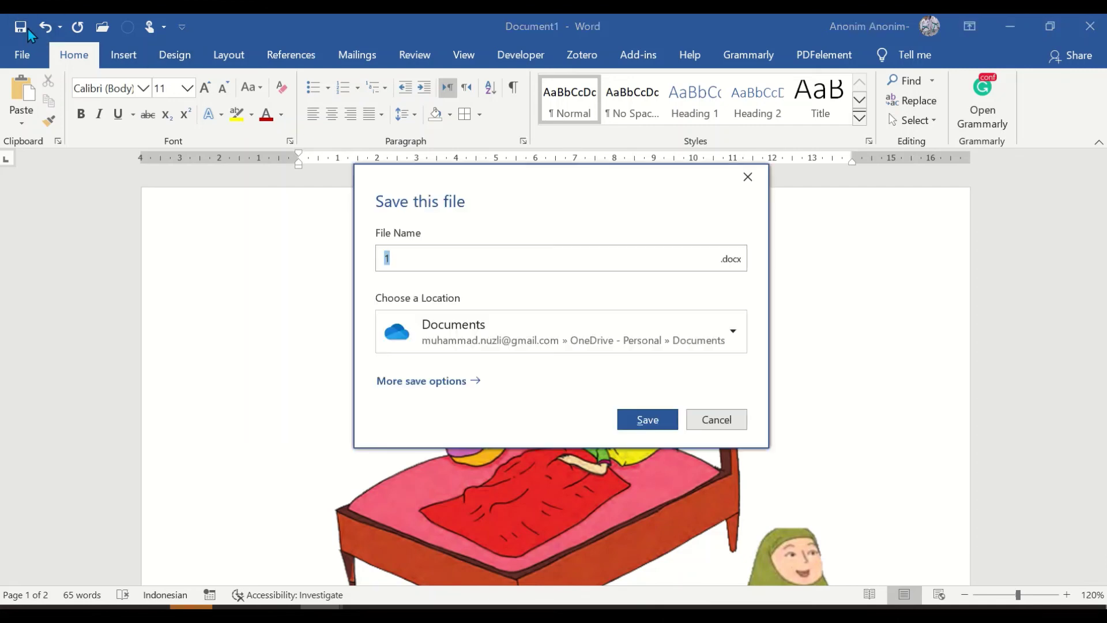
key(Escape)
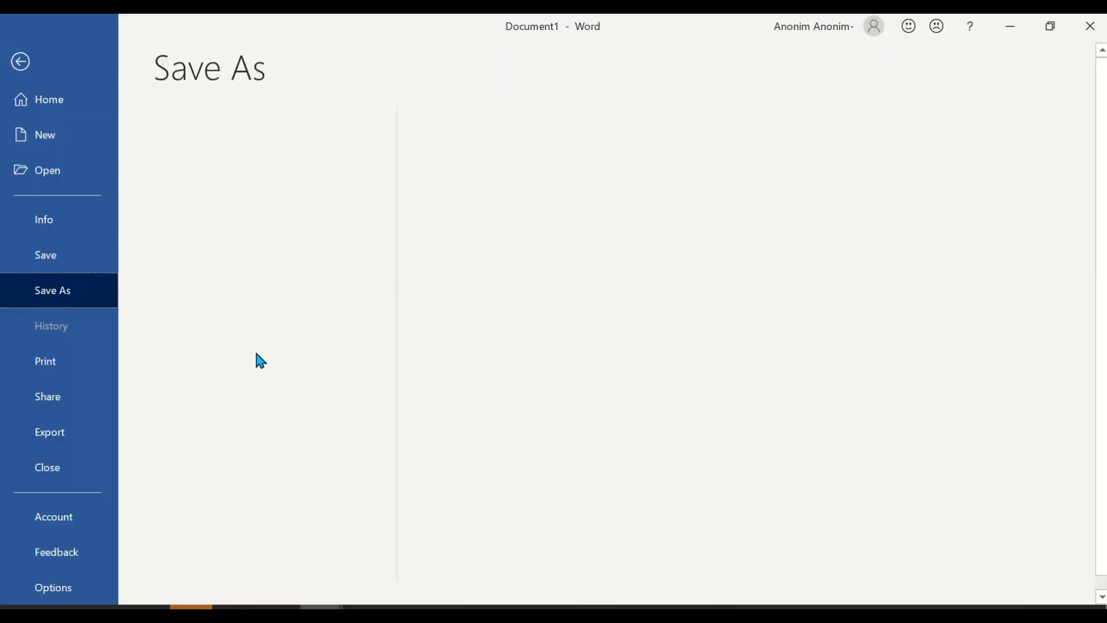
click(750, 209)
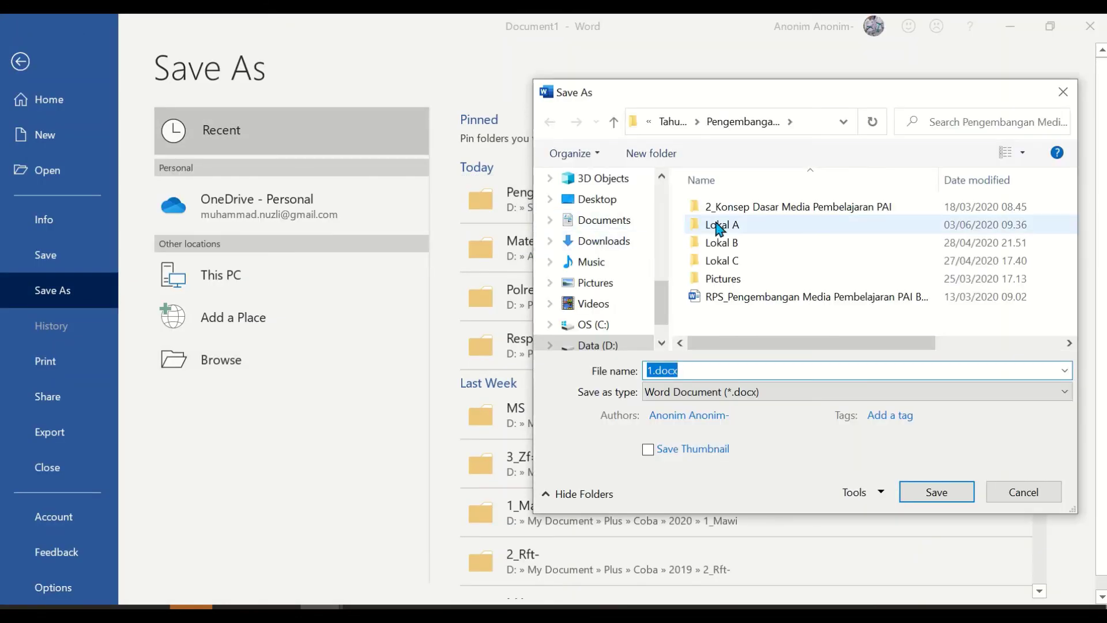
double_click(722, 223)
double_click(721, 207)
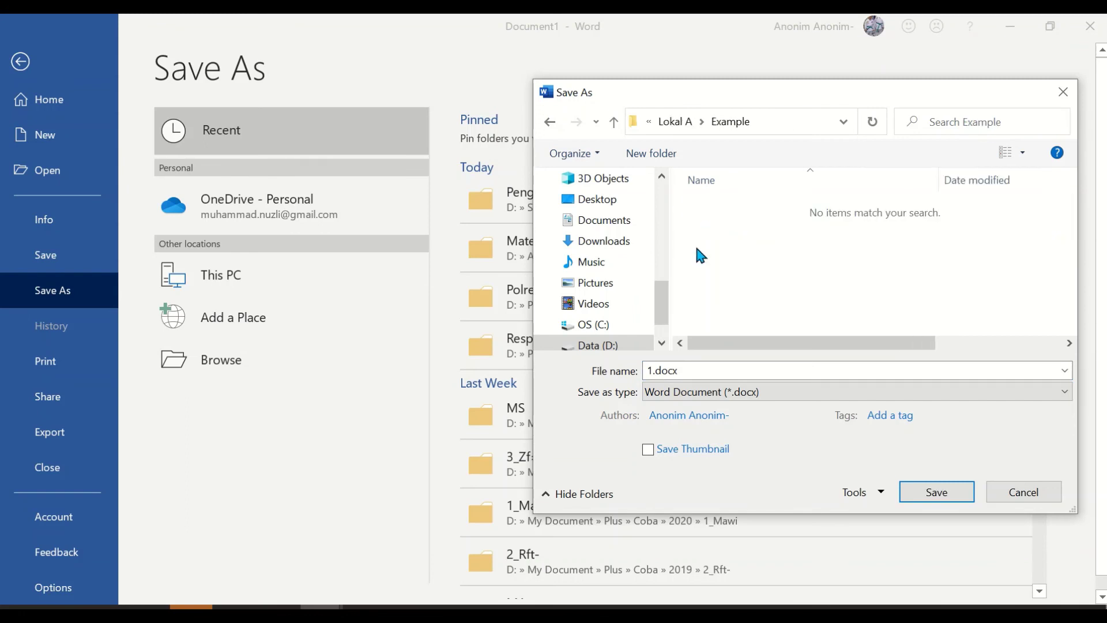
Step: Name the Word document Handout3.pdf.docx and save it
text(Handou)
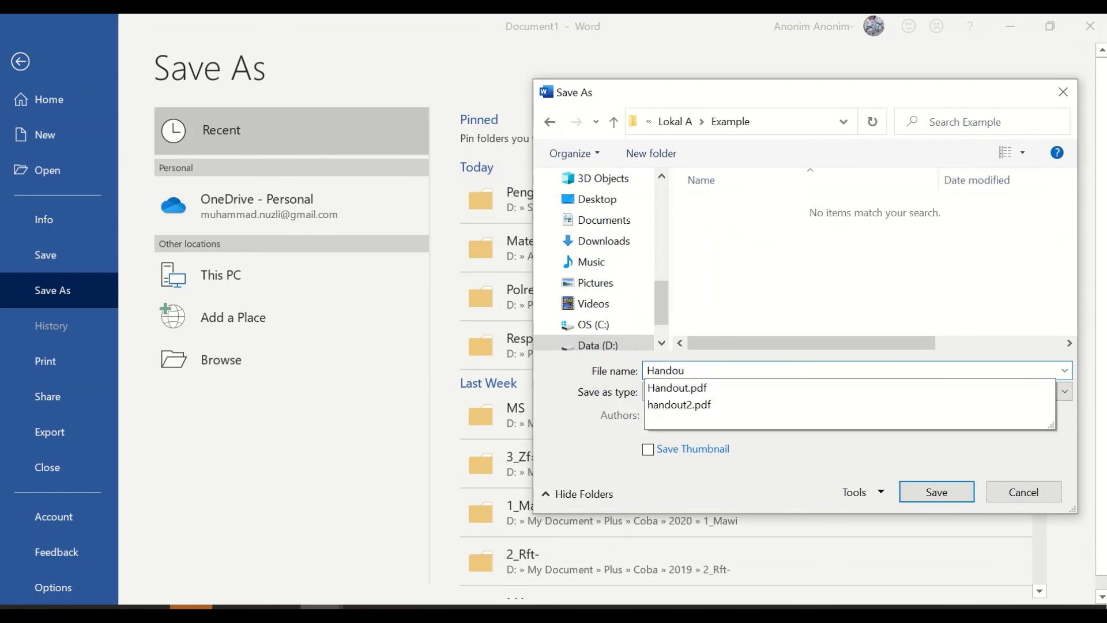
key(Down)
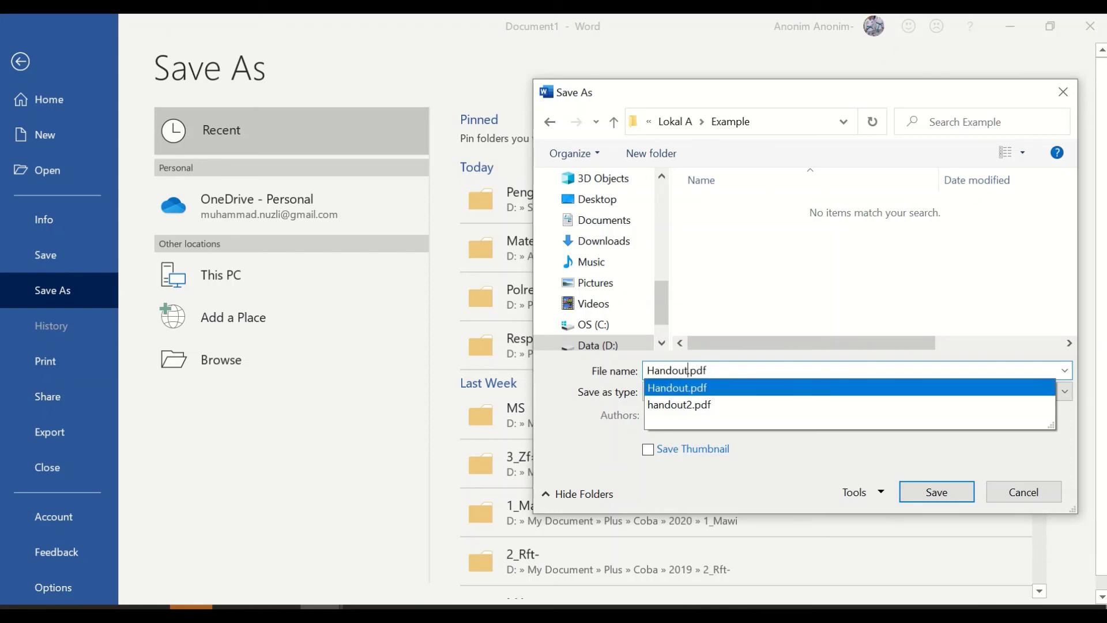
key(Return)
key(Return)
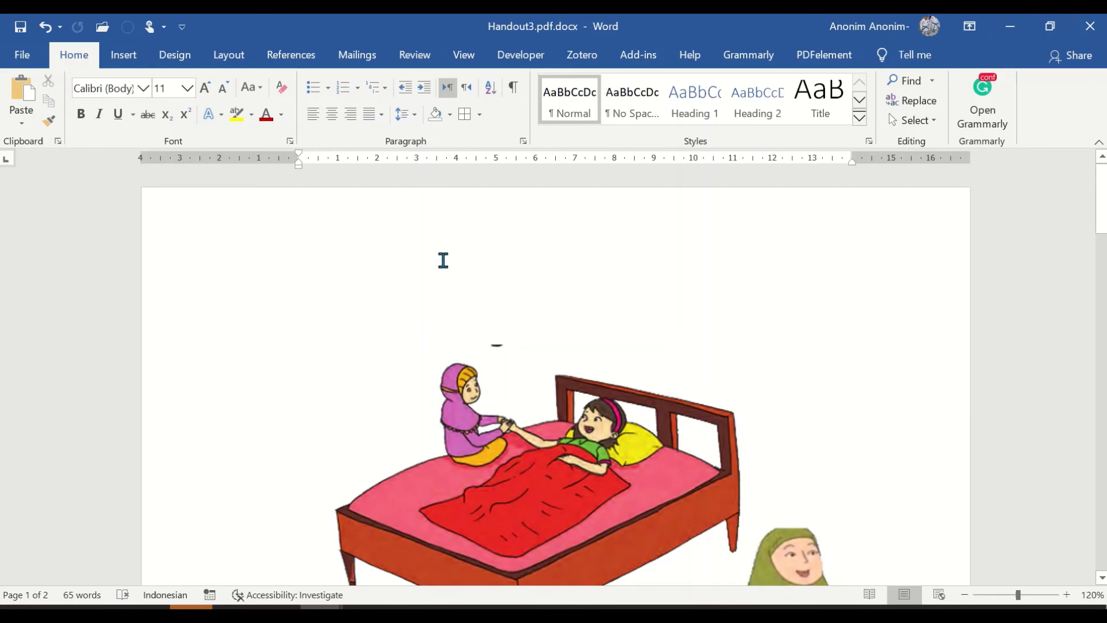
Step: Switch back to Chrome and upload Handout3.pdf.docx from the Example folder in Lokal A to Smallpdf's Word ke PDF converter
key(alt+Tab)
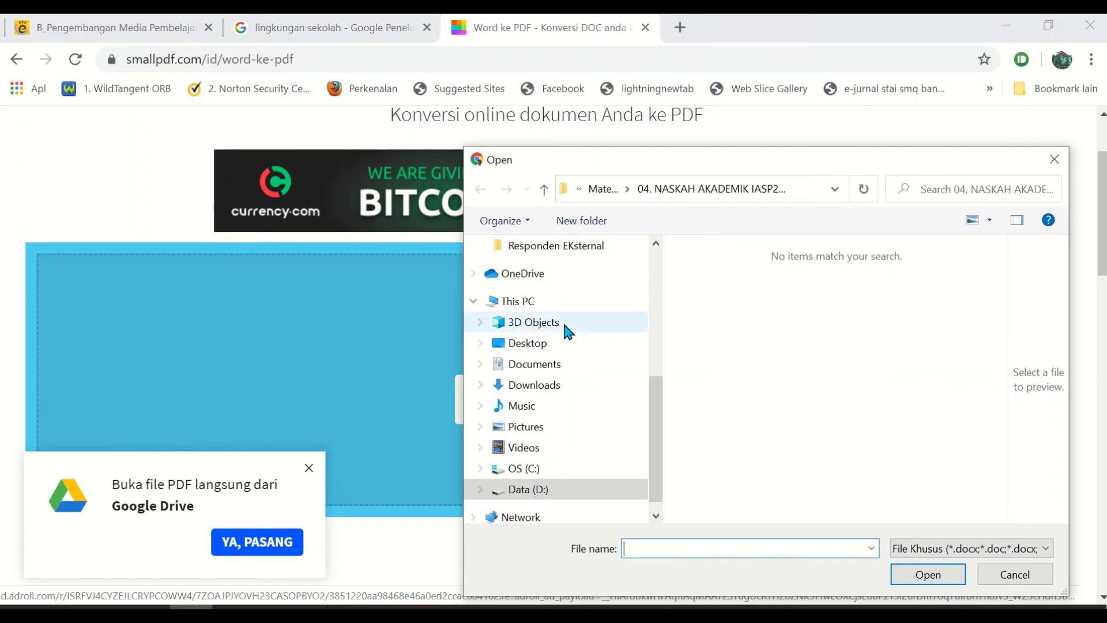
scroll(574, 307, up, 3)
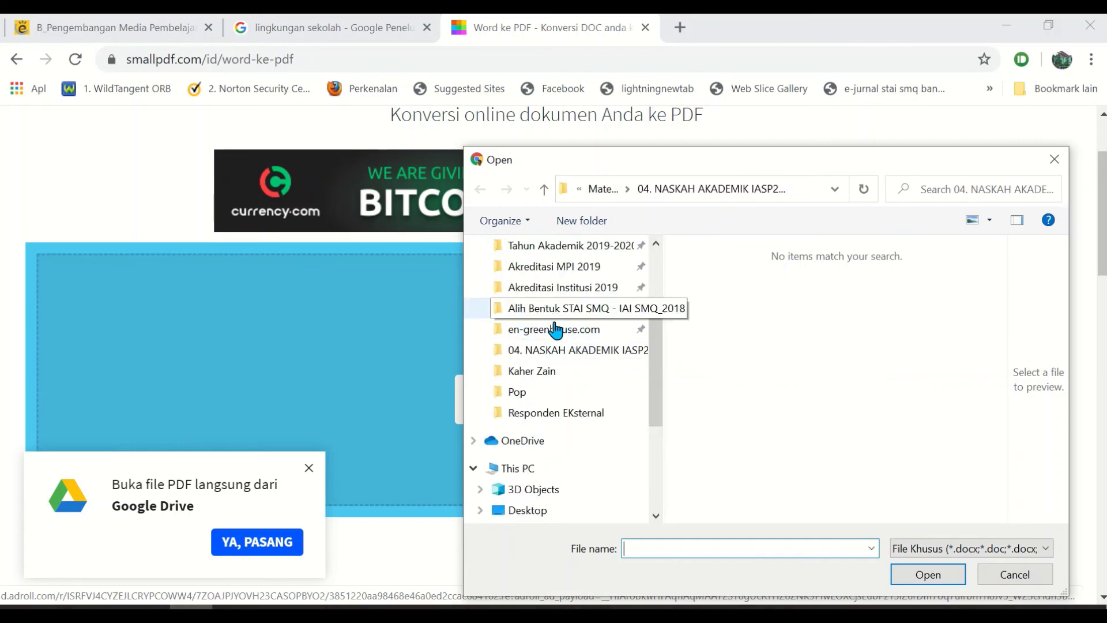
scroll(557, 363, up, 2)
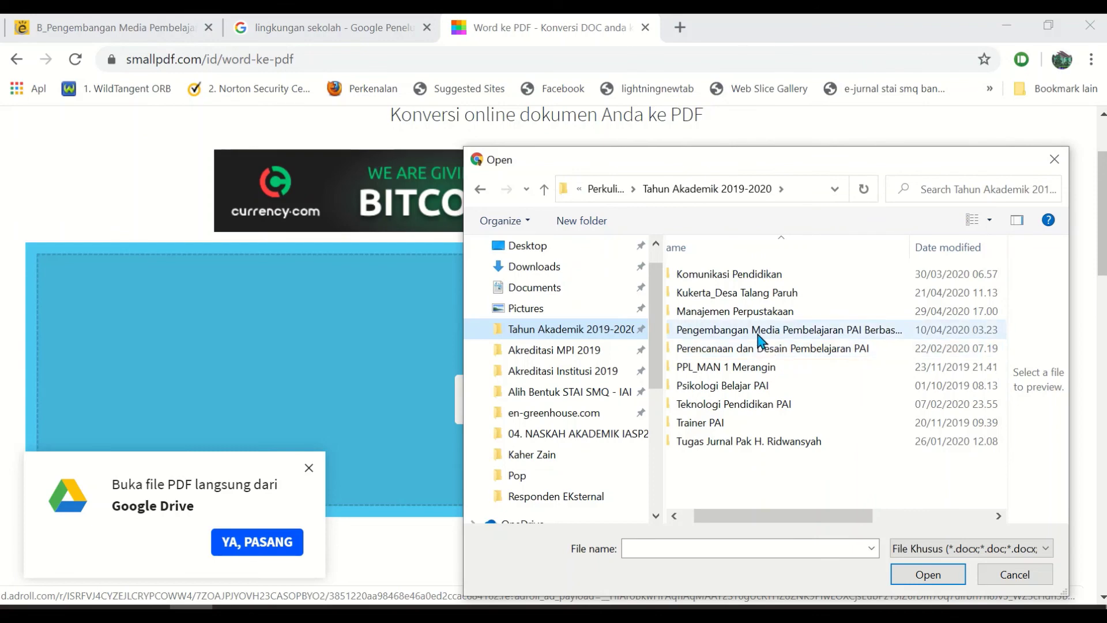
double_click(753, 331)
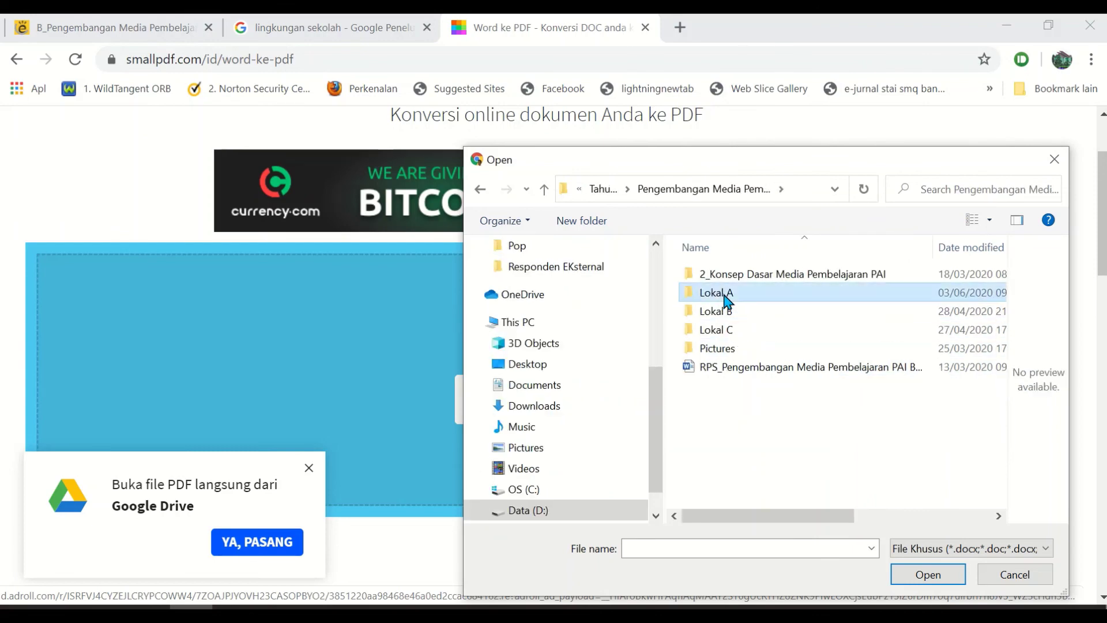
double_click(725, 293)
double_click(716, 275)
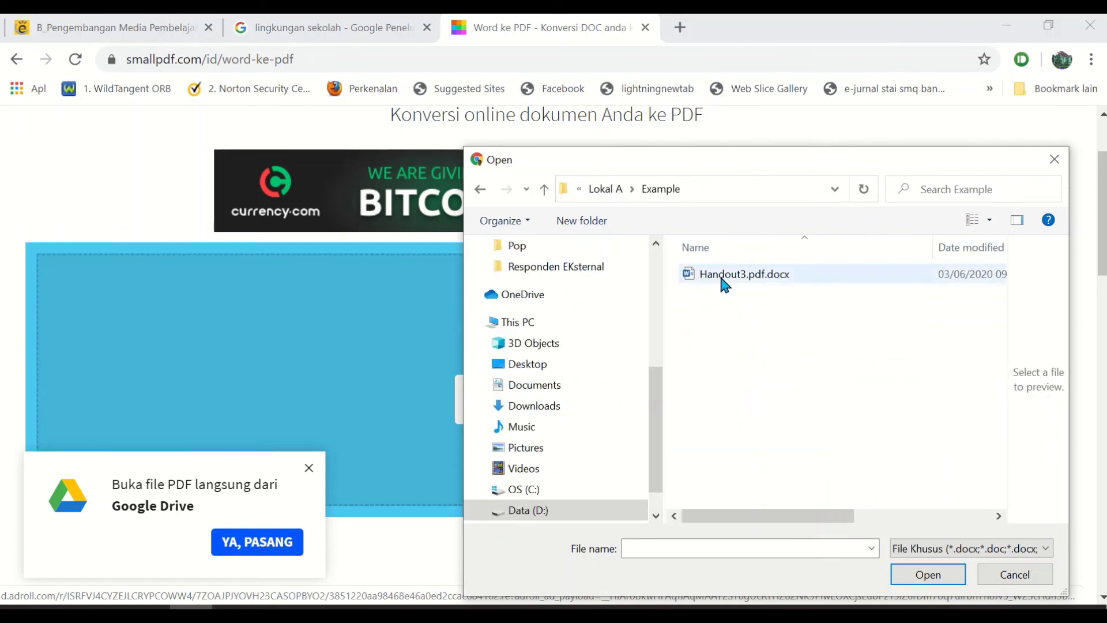
click(721, 277)
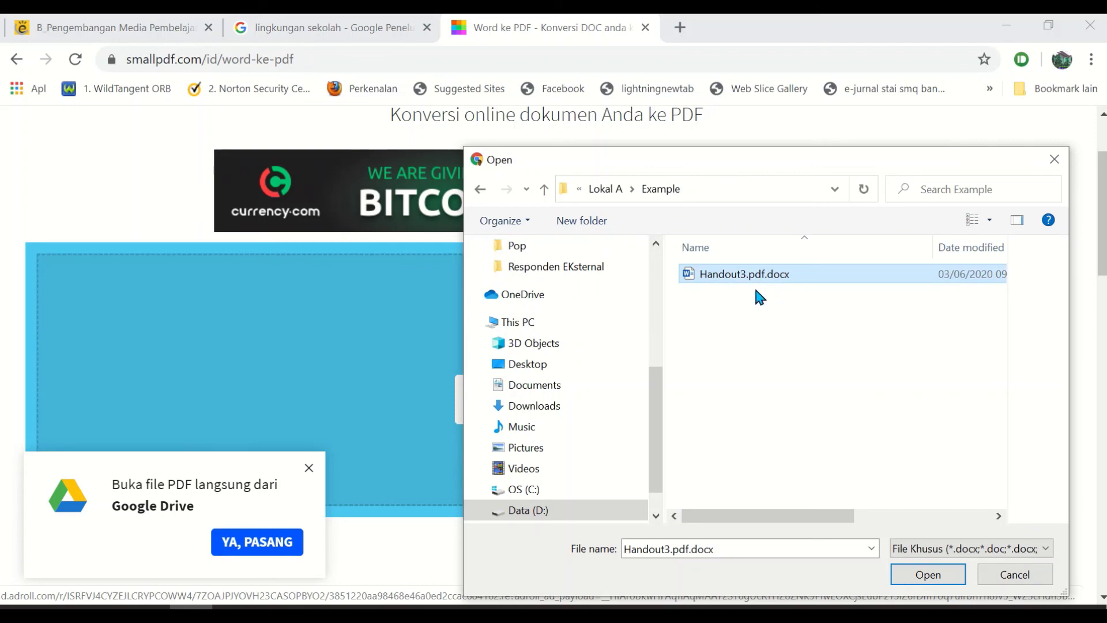
click(927, 574)
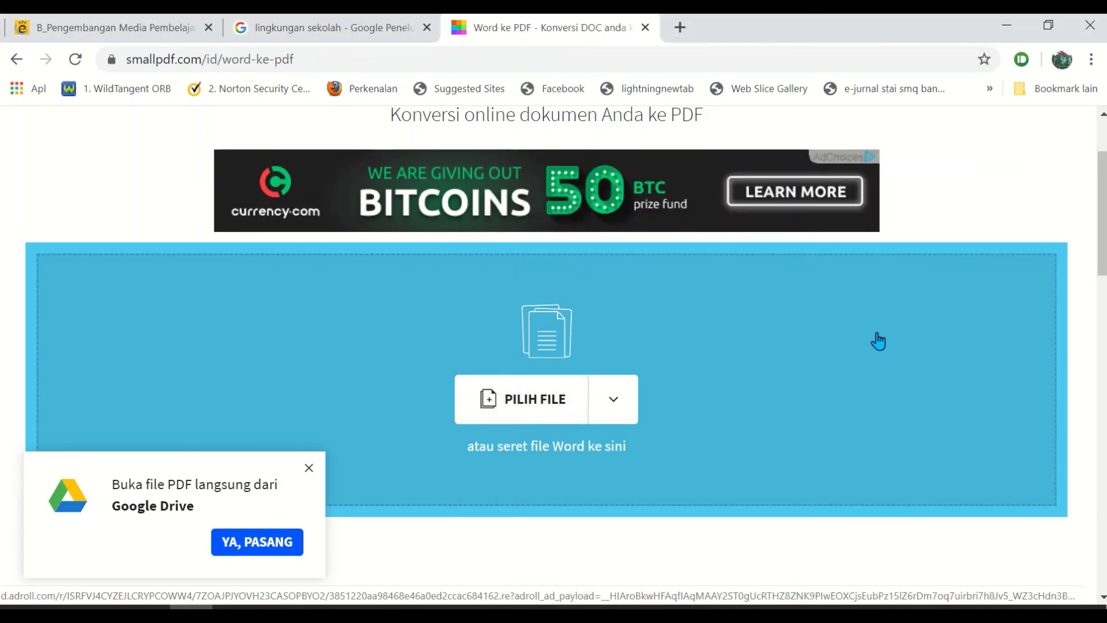
Step: Look through the Word ke PDF page and check the conversion progress of the uploaded file
scroll(877, 341, down, 2)
scroll(878, 339, up, 4)
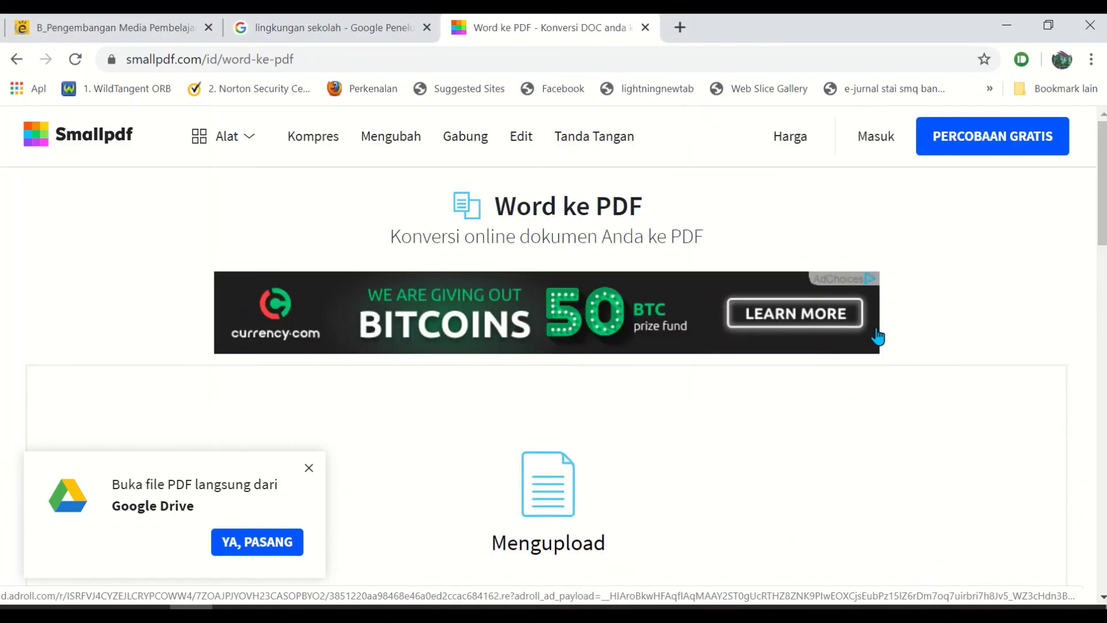
scroll(878, 338, down, 15)
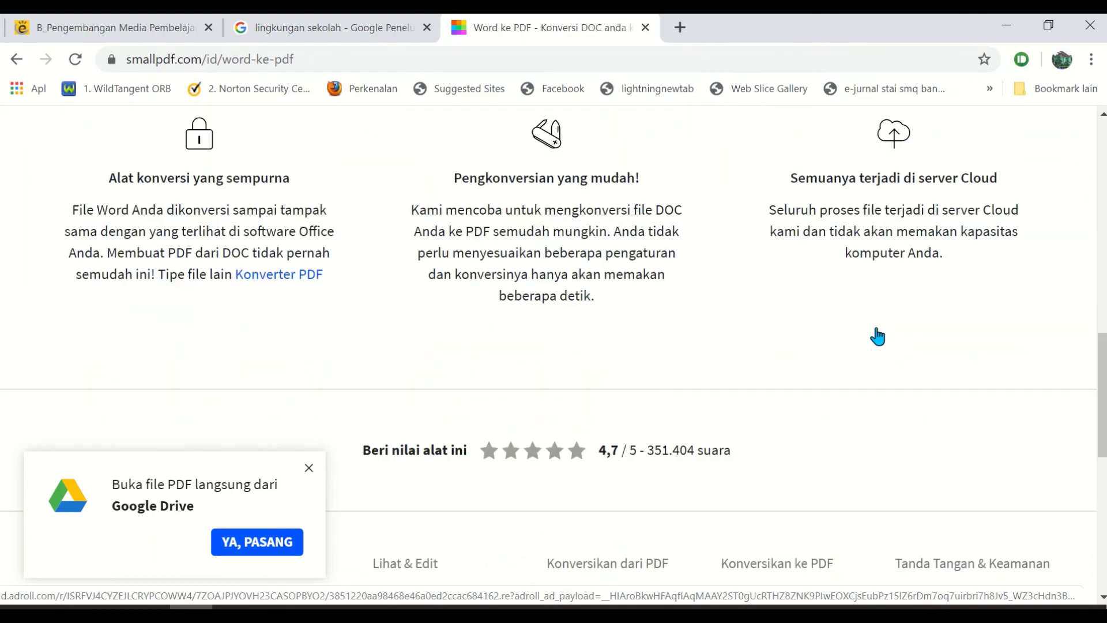
scroll(876, 327, down, 8)
scroll(876, 327, up, 10)
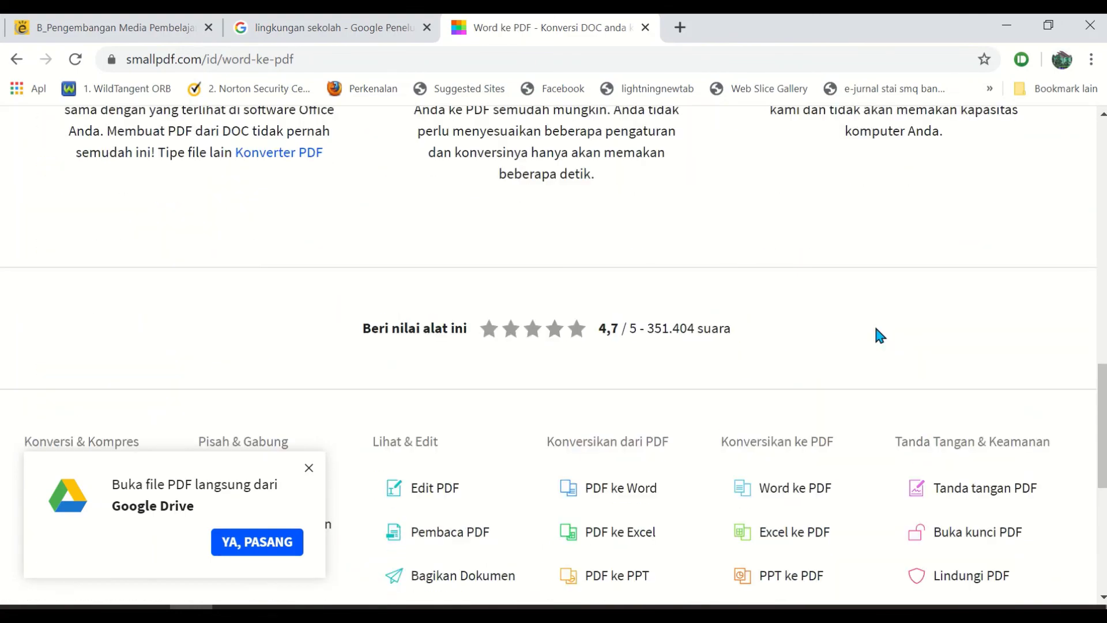
scroll(875, 327, up, 8)
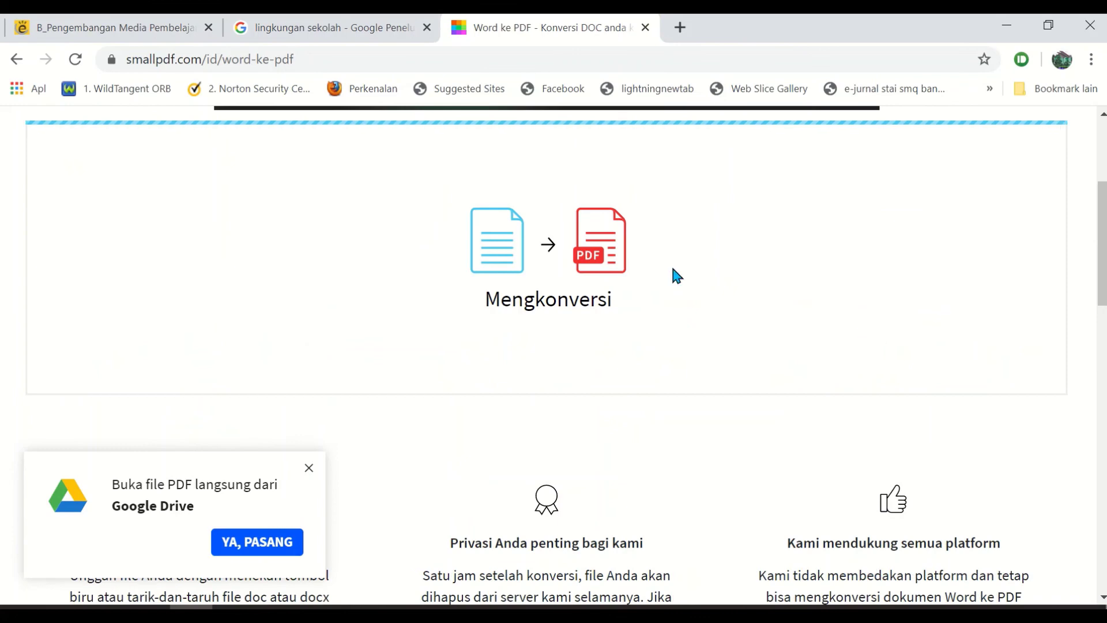
scroll(450, 207, up, 2)
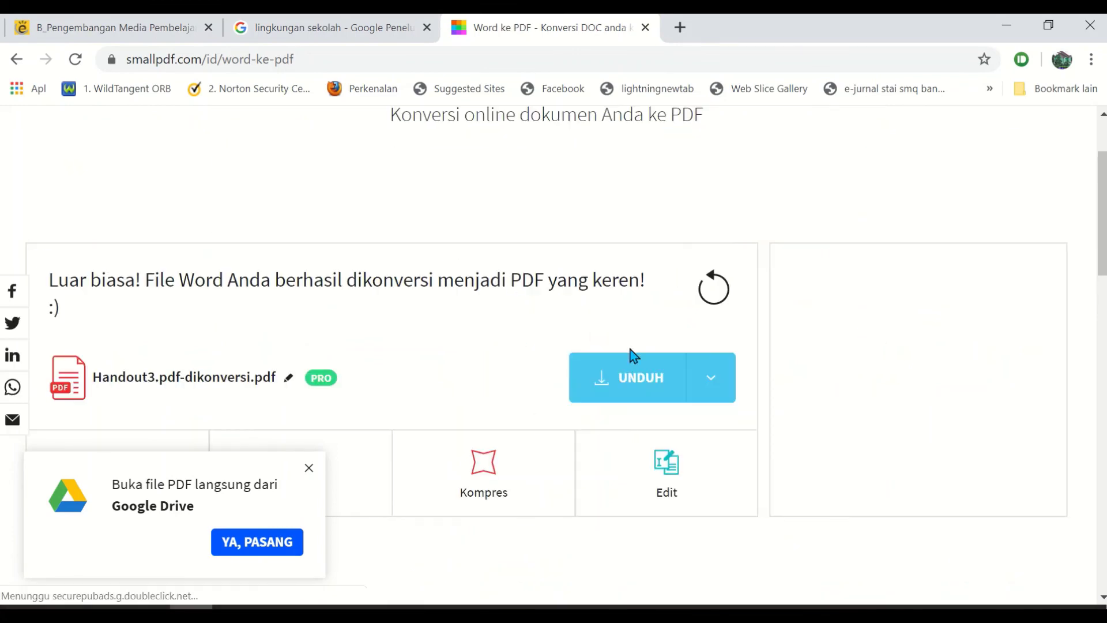
Step: Download the converted file as Handout3.pdf-dikonversi.pdf into the Example folder inside Lokal A
scroll(889, 324, down, 2)
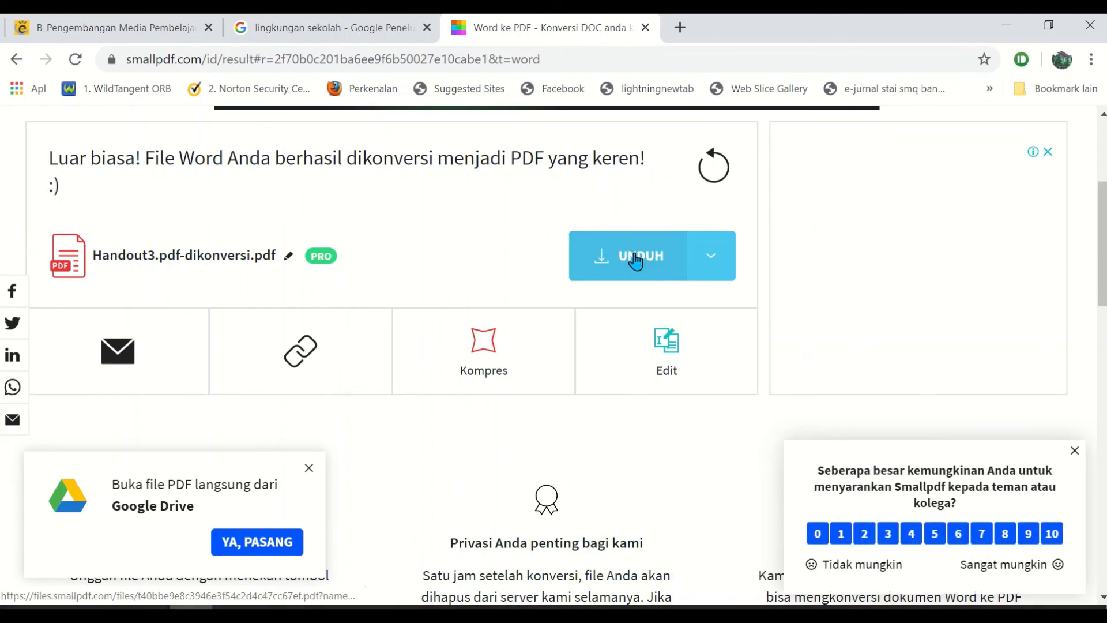
click(622, 267)
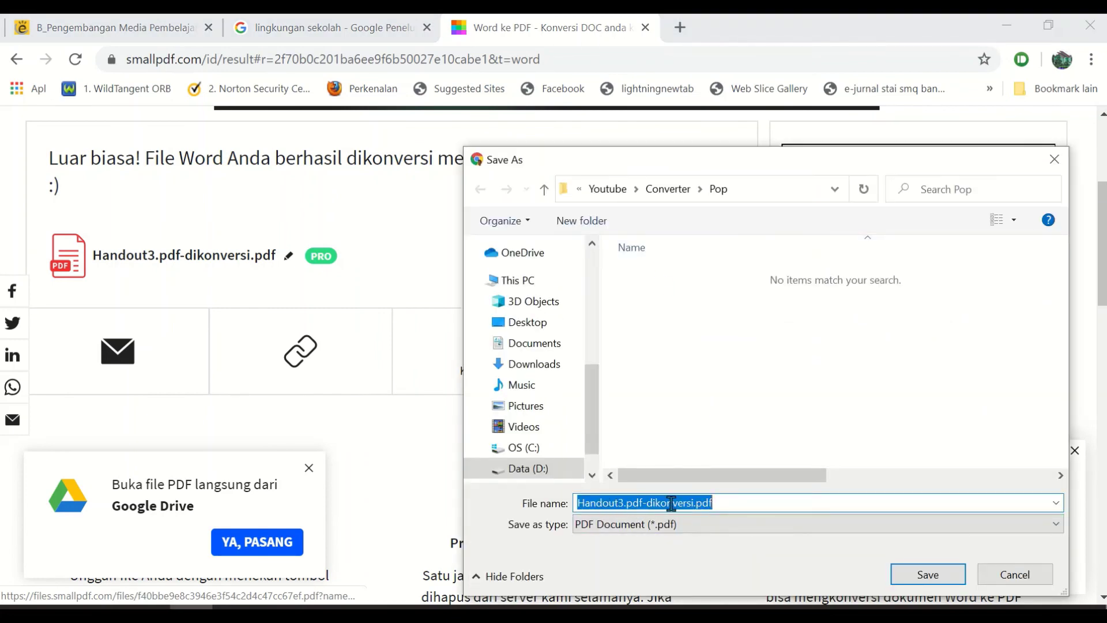
scroll(507, 301, up, 3)
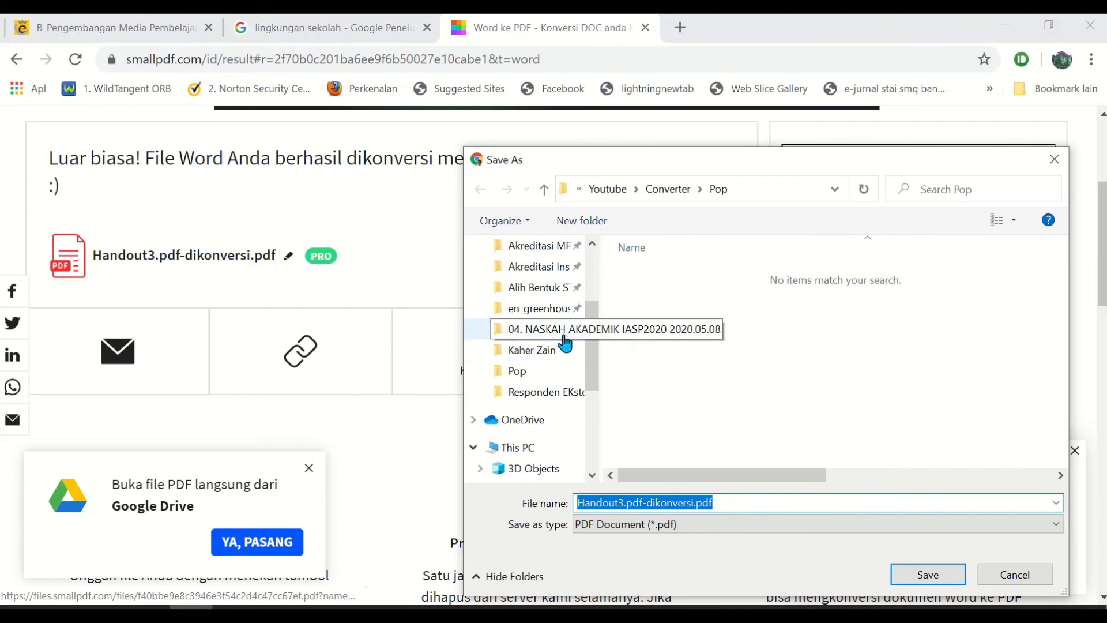
scroll(555, 291, up, 1)
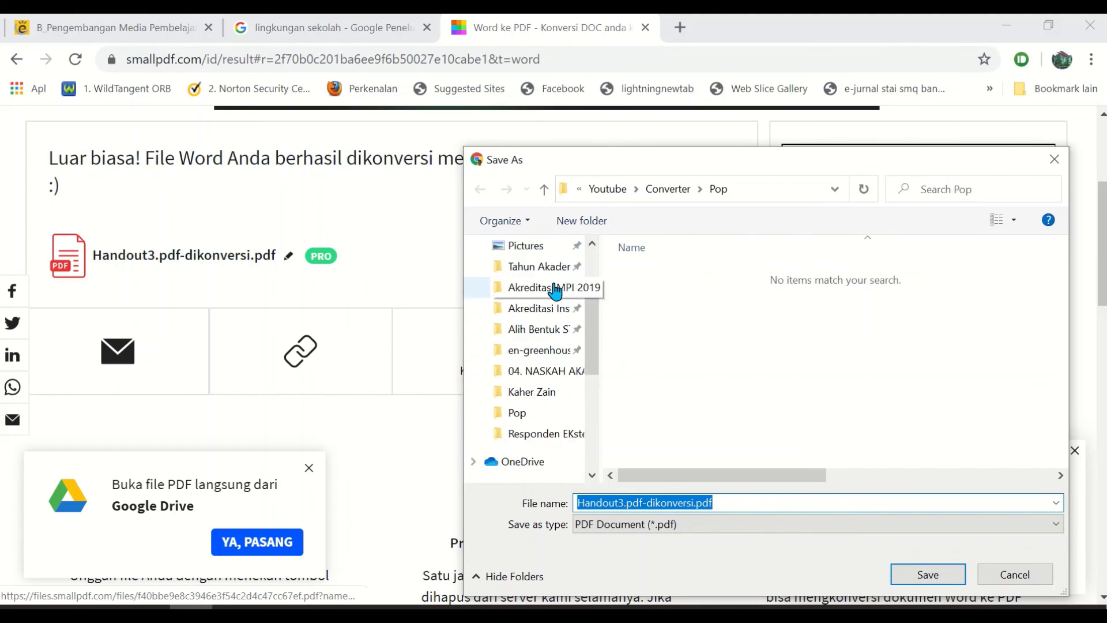
click(550, 278)
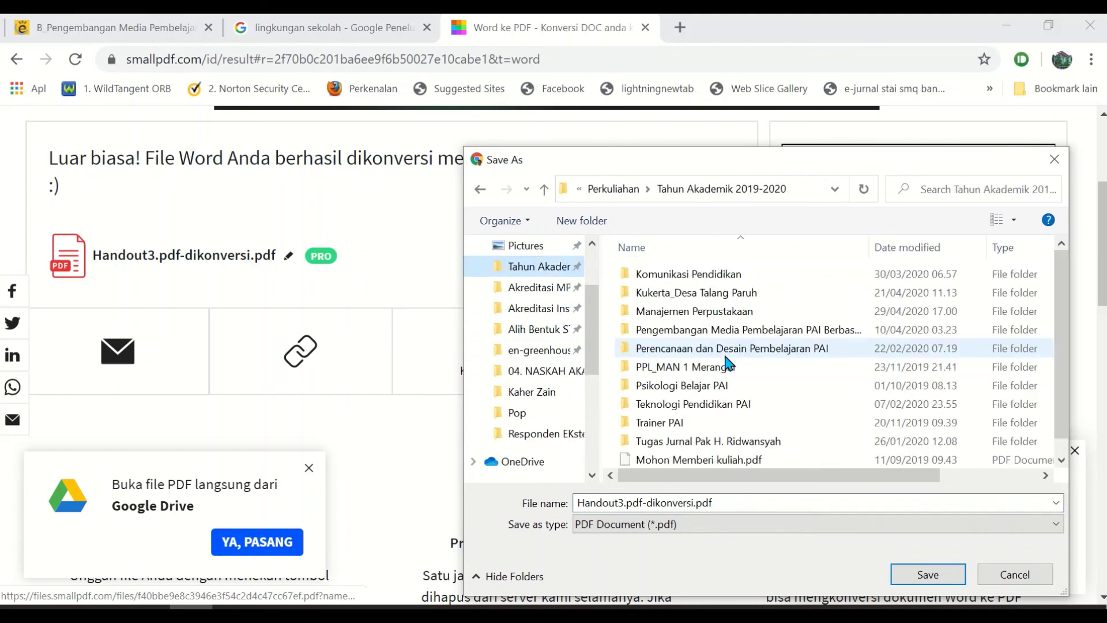
double_click(690, 336)
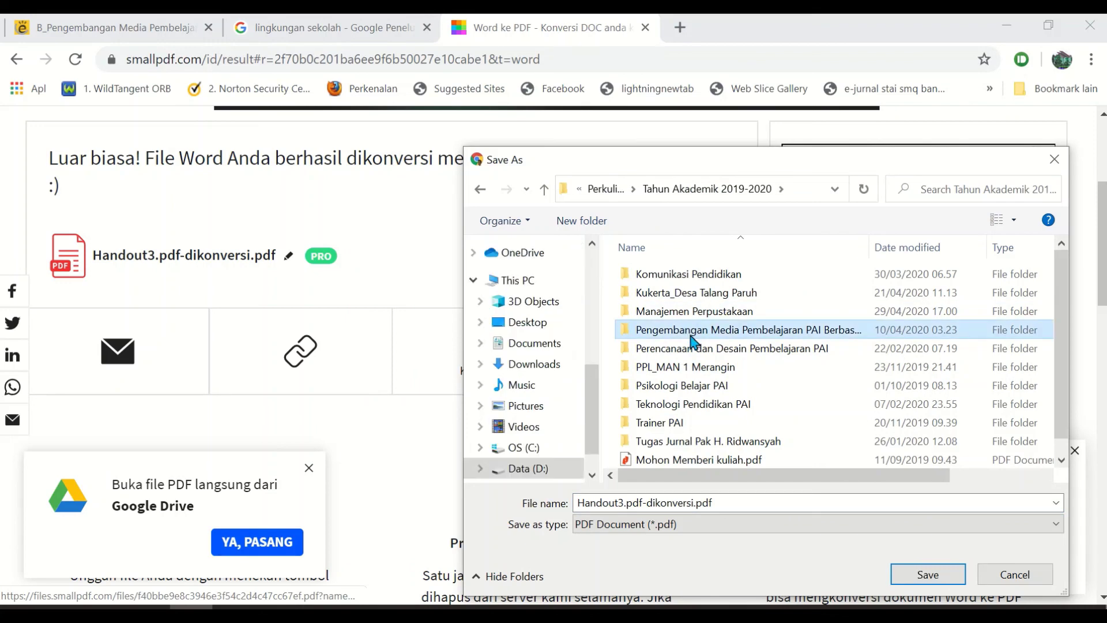
click(670, 301)
double_click(670, 301)
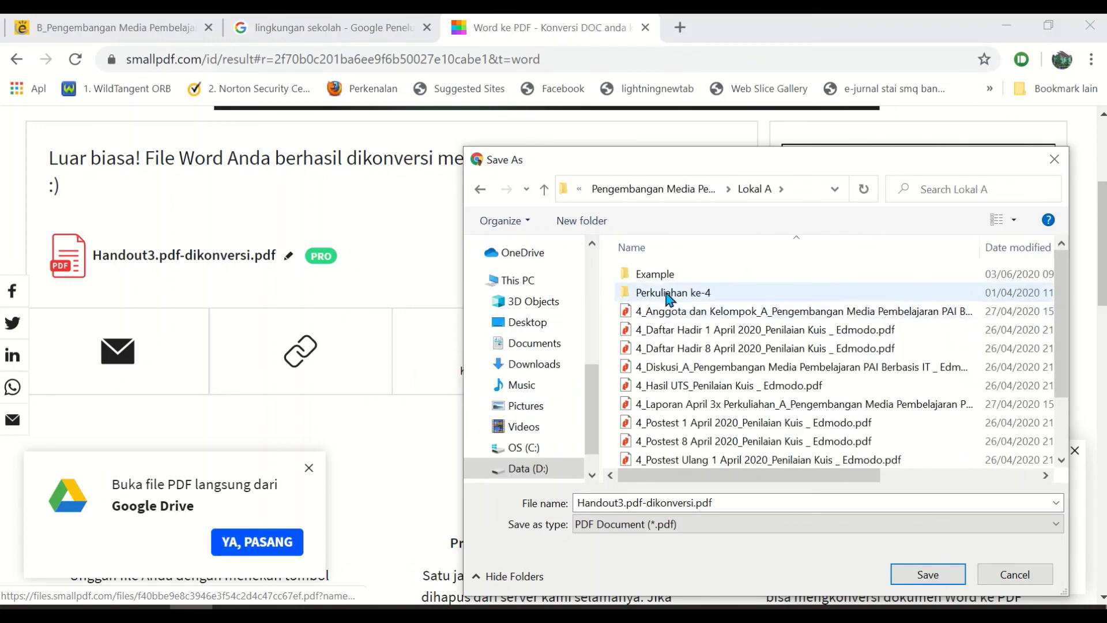
double_click(667, 281)
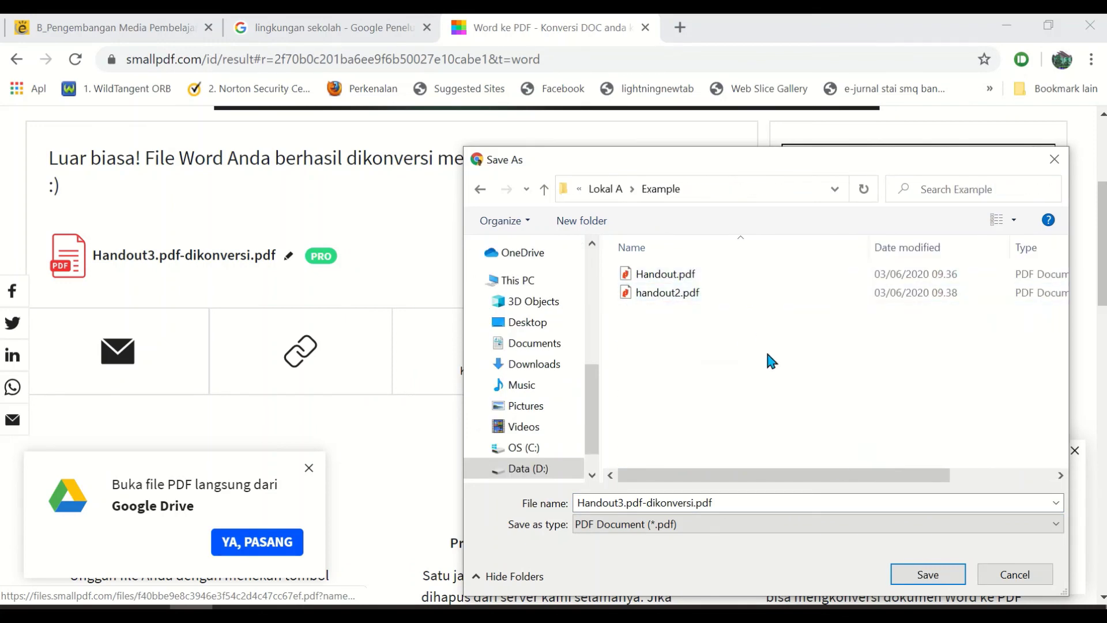
click(905, 572)
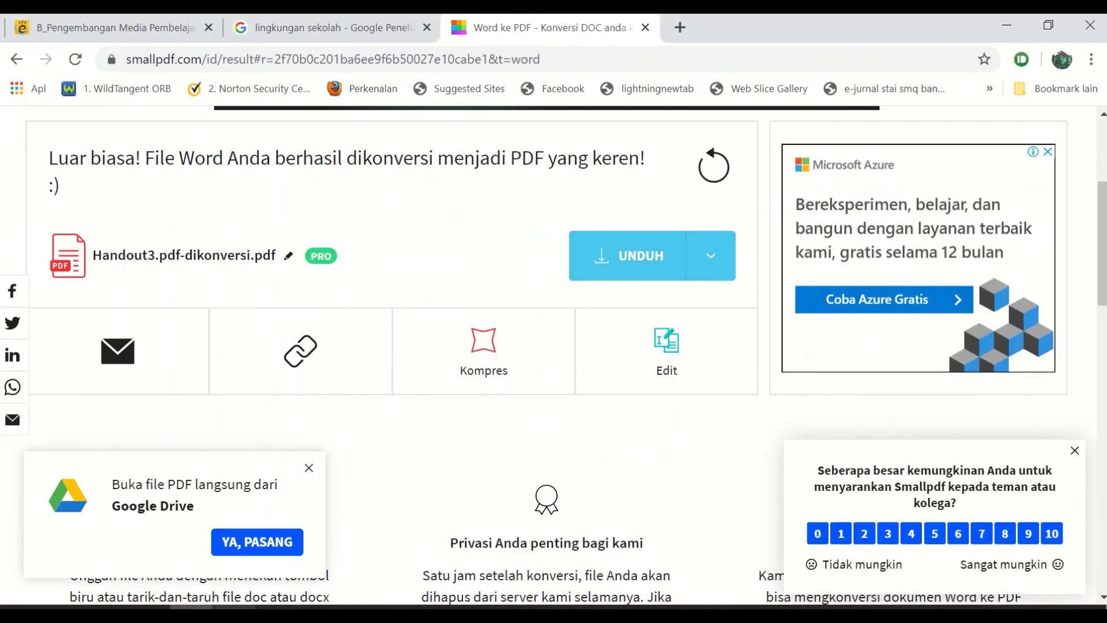
Step: Switch to the Example folder in File Explorer and open Handout3.pdf-dikonversi.pdf in Nitro Pro
key(alt+Tab)
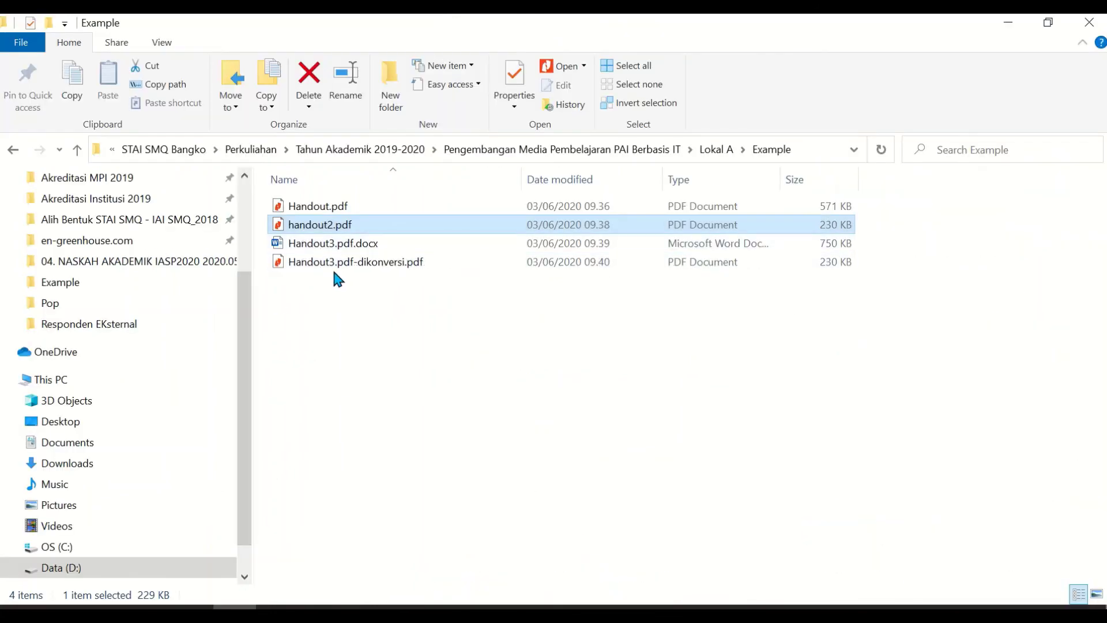
click(337, 267)
double_click(337, 267)
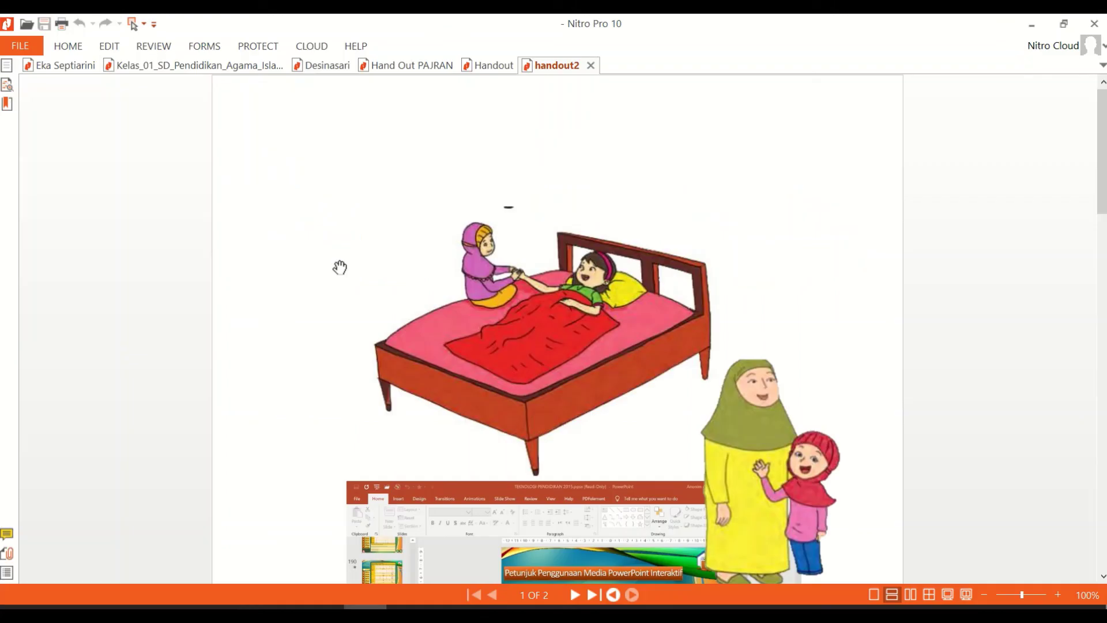